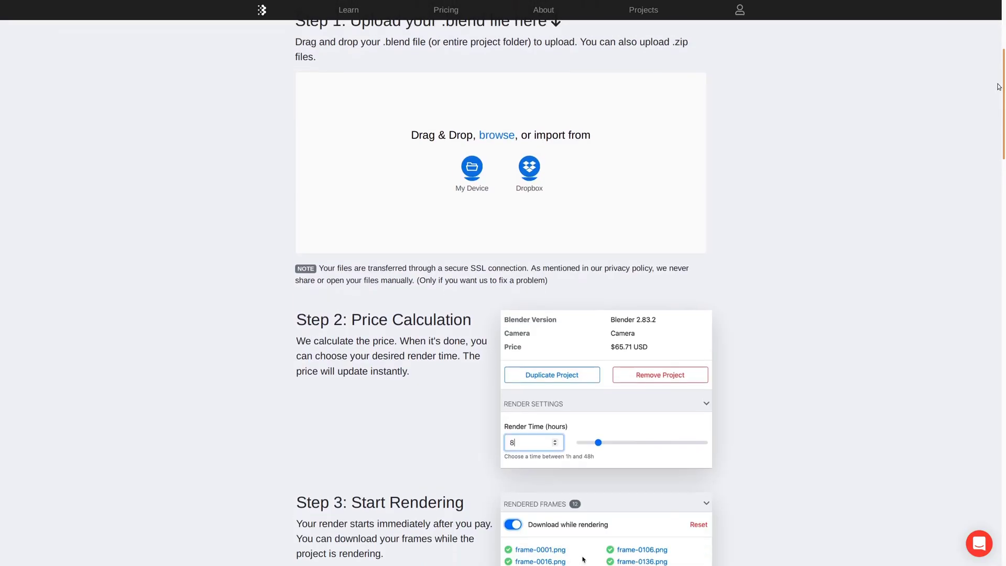
# Step: Upload the project archive Martian Environment (Tutorial Files).zip from the Desktop's BlenderGrid folder to the render farm
pyautogui.scroll(5, 998, 49)
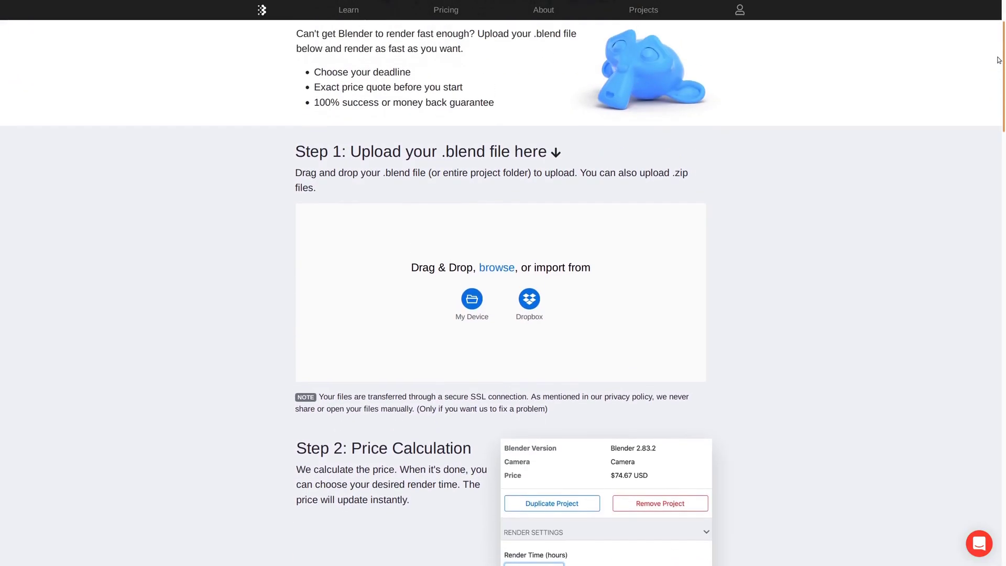
pyautogui.scroll(2, 998, 49)
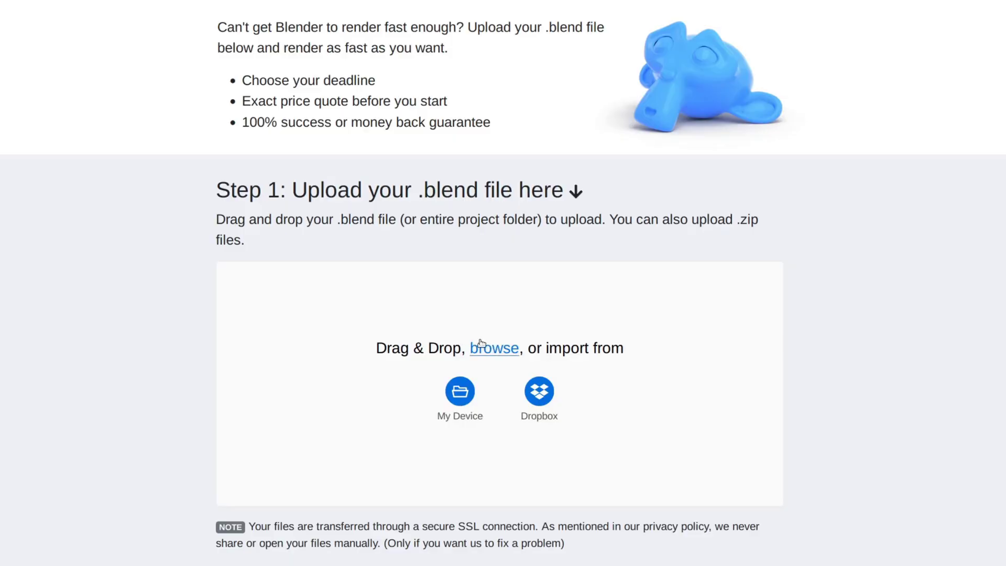
pyautogui.click(485, 346)
pyautogui.click(433, 139)
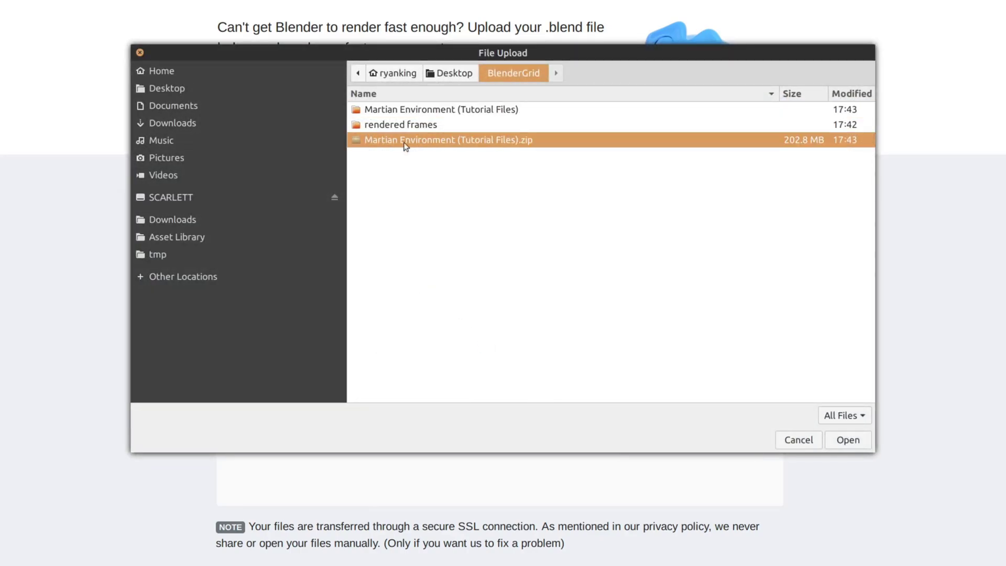
pyautogui.doubleClick(413, 141)
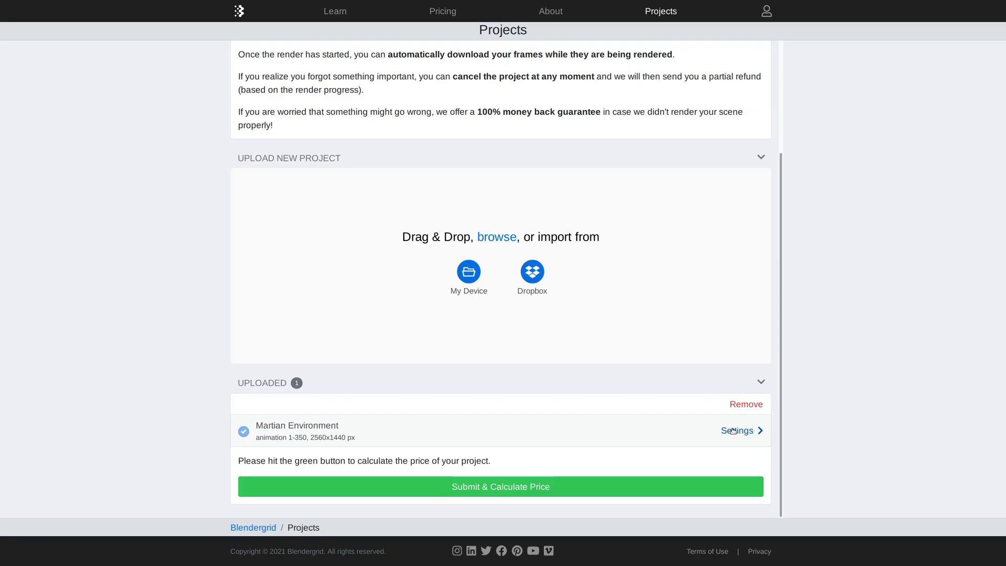
# Step: Open the uploaded Martian Environment project's settings and review its image output, rendering and option settings
pyautogui.click(752, 429)
pyautogui.scroll(-6, 929, 298)
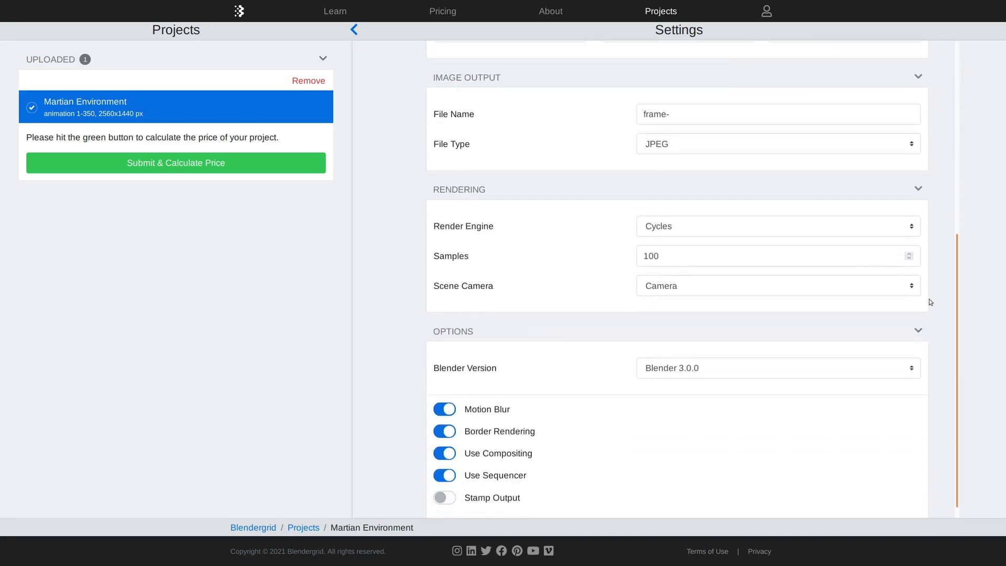
pyautogui.scroll(-3, 750, 185)
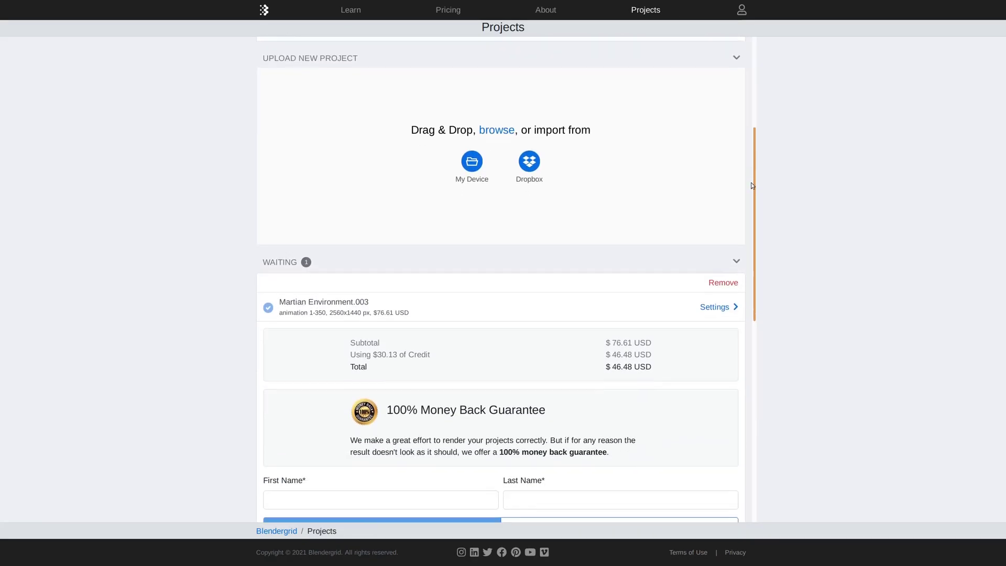
# Step: Open the settings of the waiting Martian Environment.003 project and shorten its render deadline
pyautogui.scroll(-3, 751, 184)
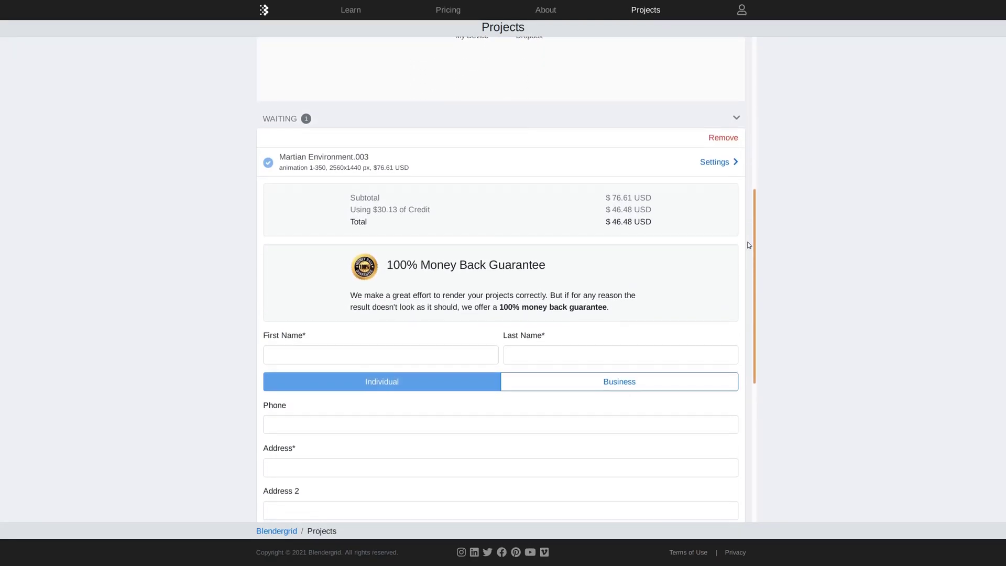
pyautogui.click(719, 159)
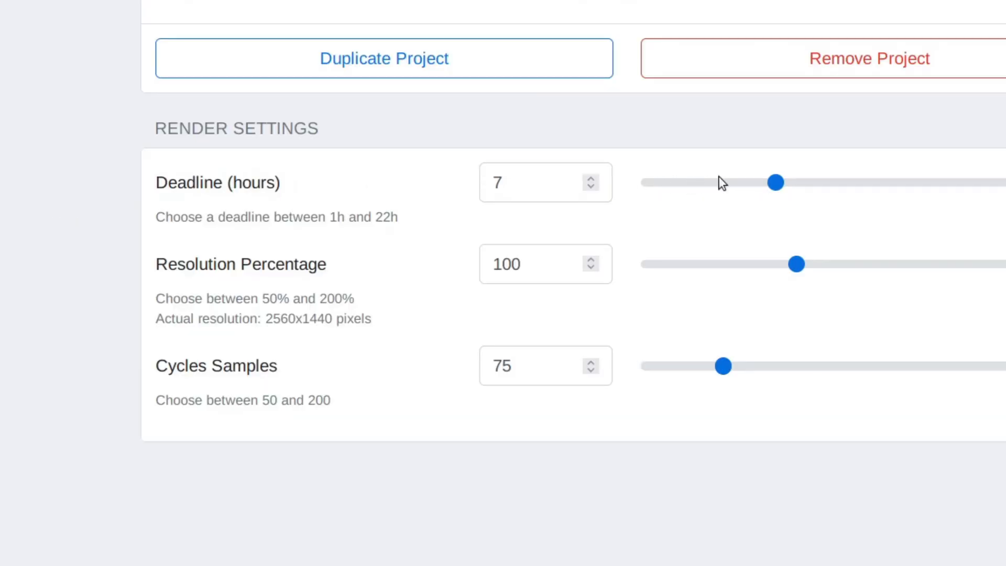
pyautogui.moveTo(775, 182); pyautogui.dragTo(653, 182)
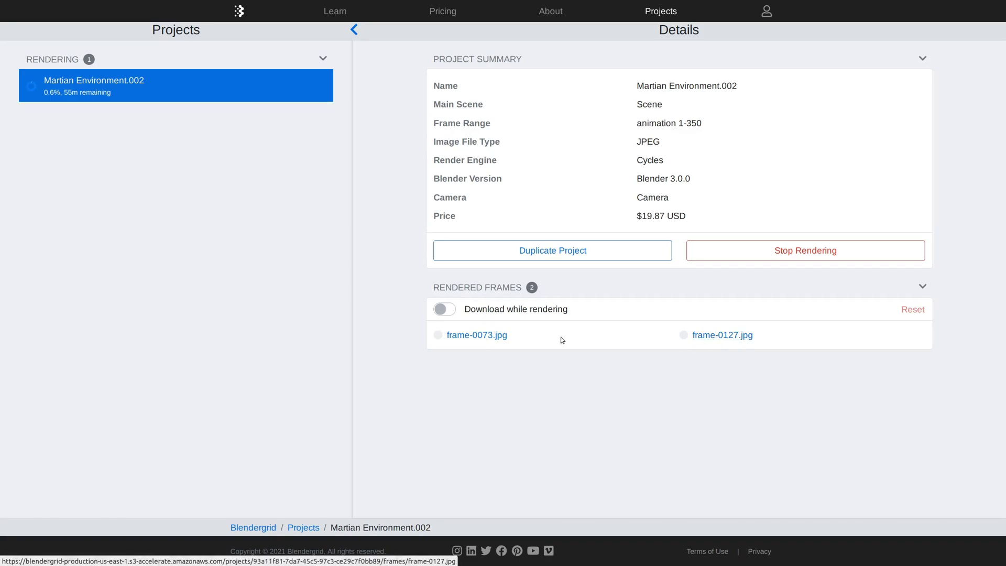
# Step: Open the rendered frame-0073.jpg and download all finished frames as blendergrid-Martian Environment.zip
pyautogui.click(490, 335)
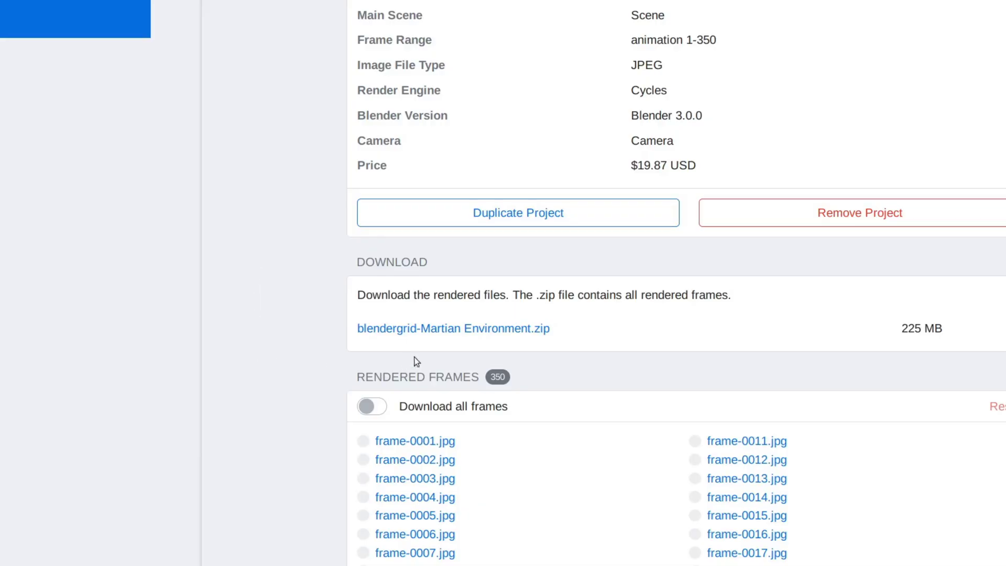
pyautogui.click(440, 328)
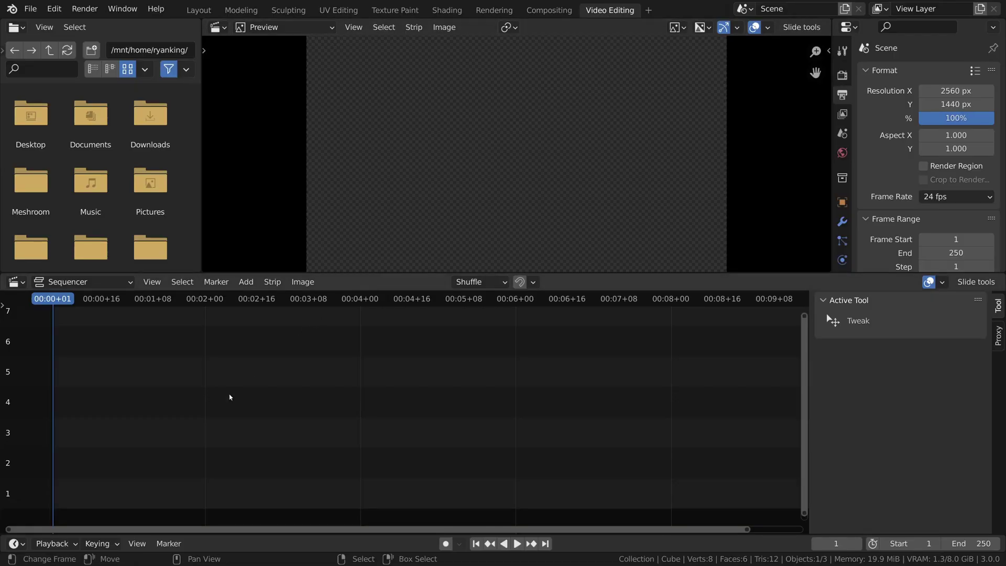
# Step: Switch to Blender and add the rendered frames as a strip in the Video Editing sequencer
pyautogui.hotkey('shift', 'a')
pyautogui.click(229, 398)
pyautogui.click(954, 538)
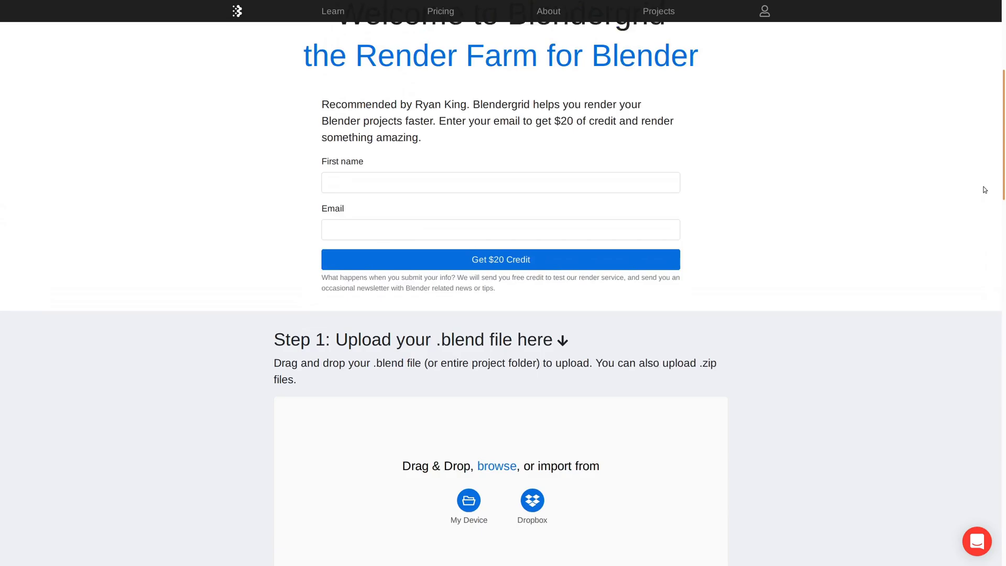
pyautogui.scroll(5, 984, 190)
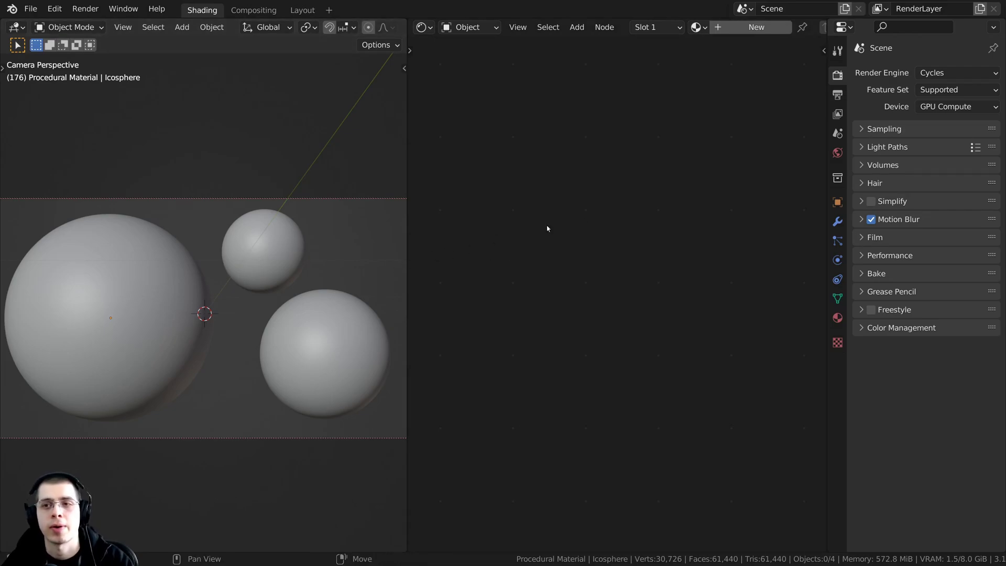
# Step: In Blender's Procedural Material scene, choose Cycles as the render engine
pyautogui.click(930, 75)
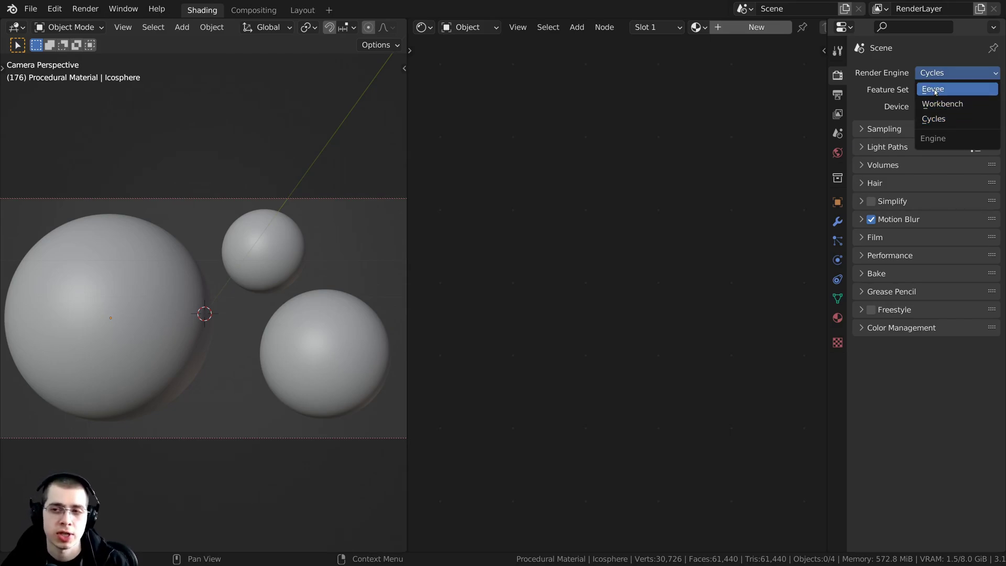
pyautogui.click(943, 119)
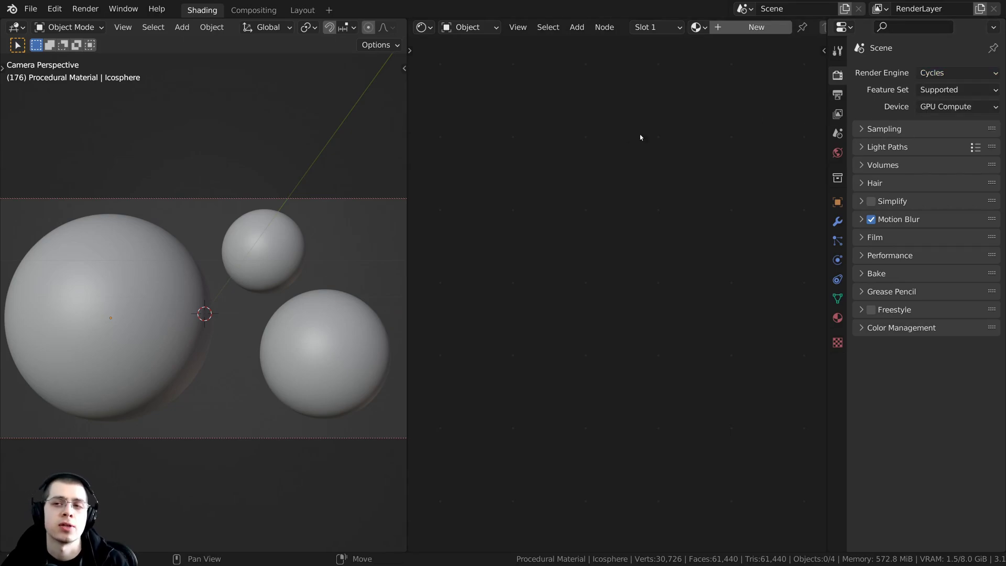
# Step: Add an ico sphere at the 3D cursor among the existing spheres and raise its subdivisions to 6
pyautogui.click(115, 294)
pyautogui.moveTo(225, 251); pyautogui.dragTo(201, 199, button='middle')
pyautogui.hotkey('shift', 'a')
pyautogui.moveTo(176, 150)
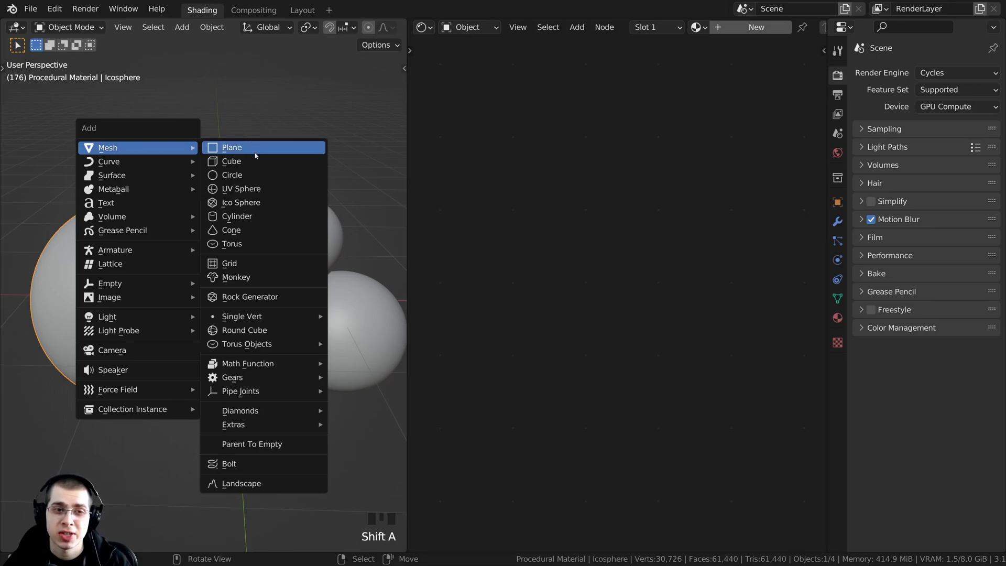
pyautogui.click(236, 202)
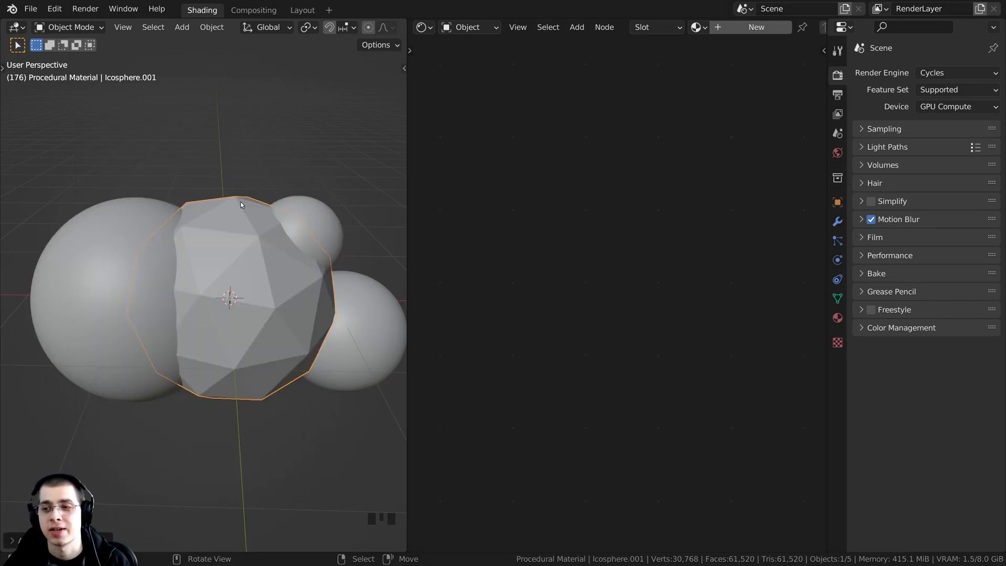
pyautogui.click(13, 542)
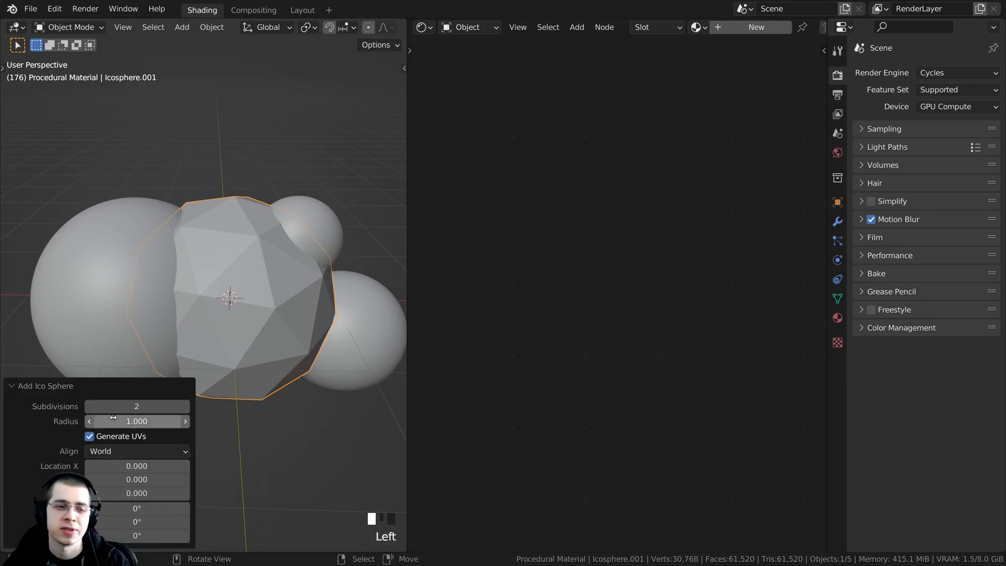
pyautogui.click(185, 406)
pyautogui.click(185, 406)
pyautogui.click(186, 407)
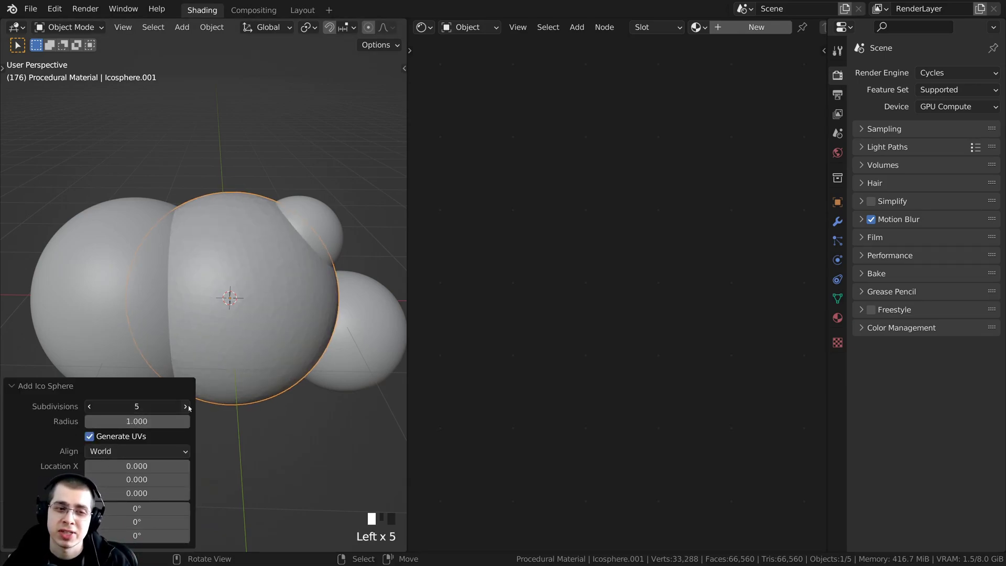
pyautogui.click(185, 407)
pyautogui.click(36, 385)
pyautogui.scroll(2, 191, 344)
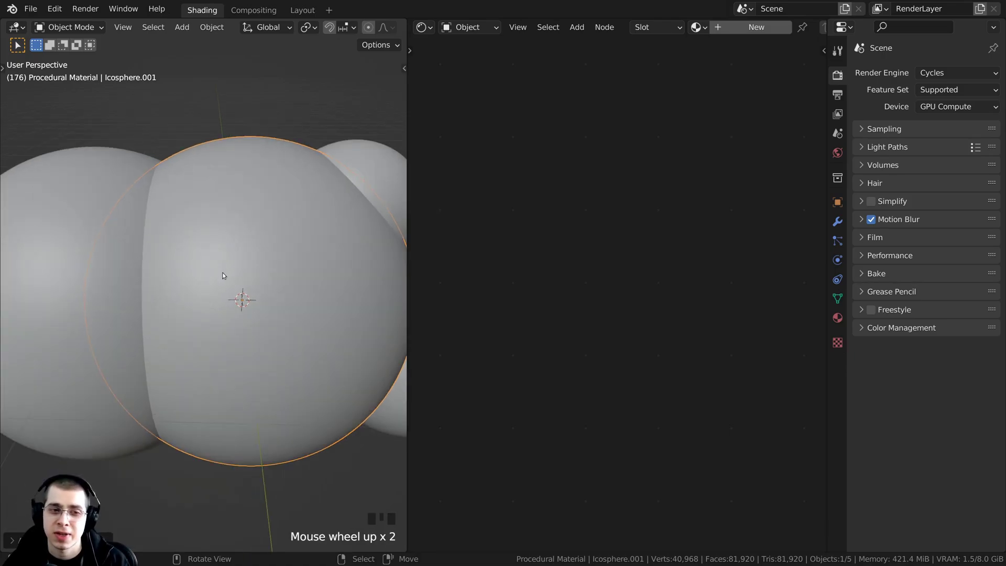
# Step: Delete the newly added ico sphere and select the large existing sphere
pyautogui.press('x')
pyautogui.click(239, 242)
pyautogui.rightClick(174, 227)
pyautogui.keyDown('shift'); pyautogui.moveTo(174, 228); pyautogui.dragTo(257, 340, button='middle'); pyautogui.keyUp('shift')
pyautogui.scroll(-2, 256, 341)
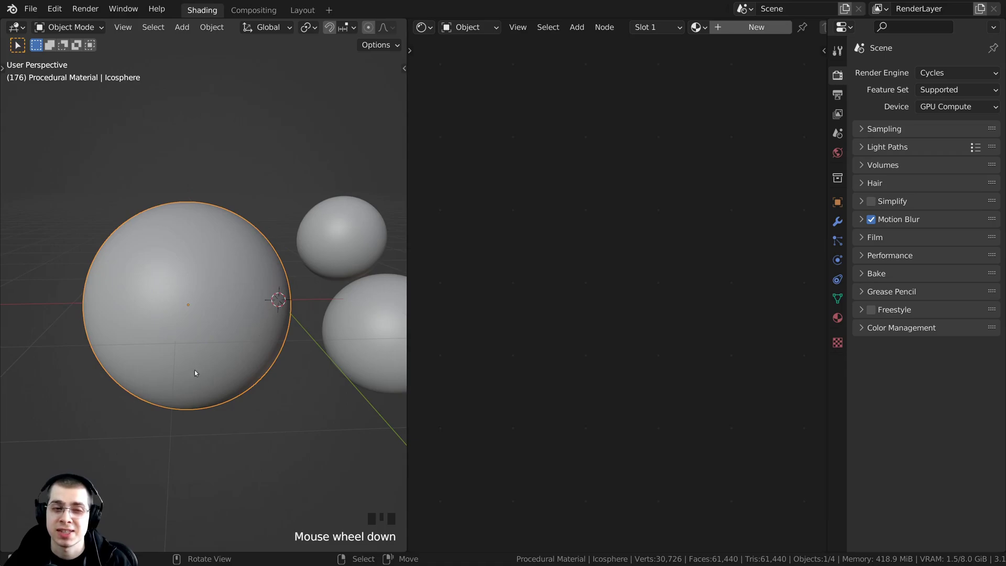
pyautogui.keyDown('shift'); pyautogui.moveTo(194, 372); pyautogui.dragTo(168, 373, button='middle'); pyautogui.keyUp('shift')
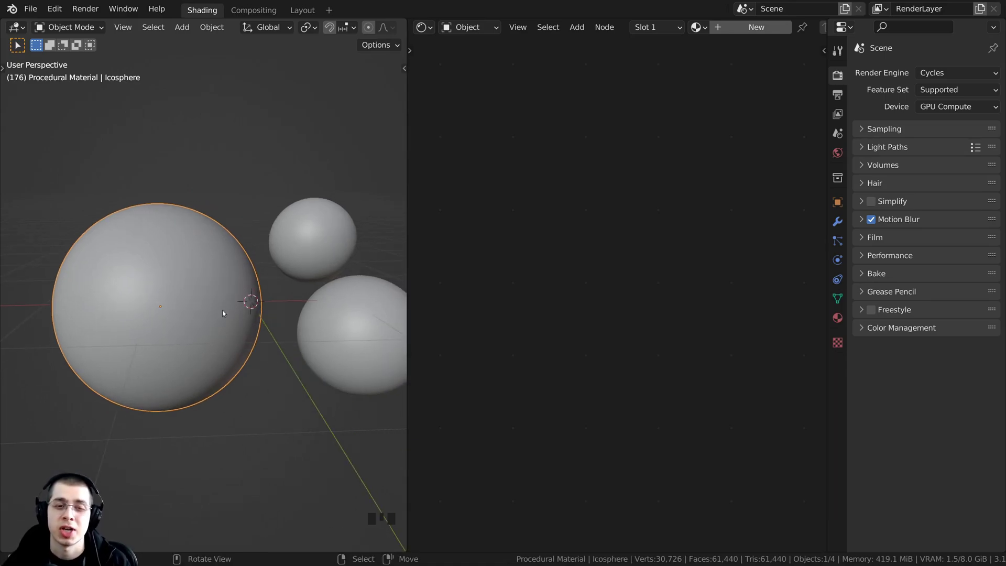
# Step: Inspect the two smaller spheres by selecting each in turn, and return to the camera view
pyautogui.keyDown('shift'); pyautogui.moveTo(224, 307); pyautogui.dragTo(132, 274, button='middle'); pyautogui.keyUp('shift')
pyautogui.rightClick(294, 309)
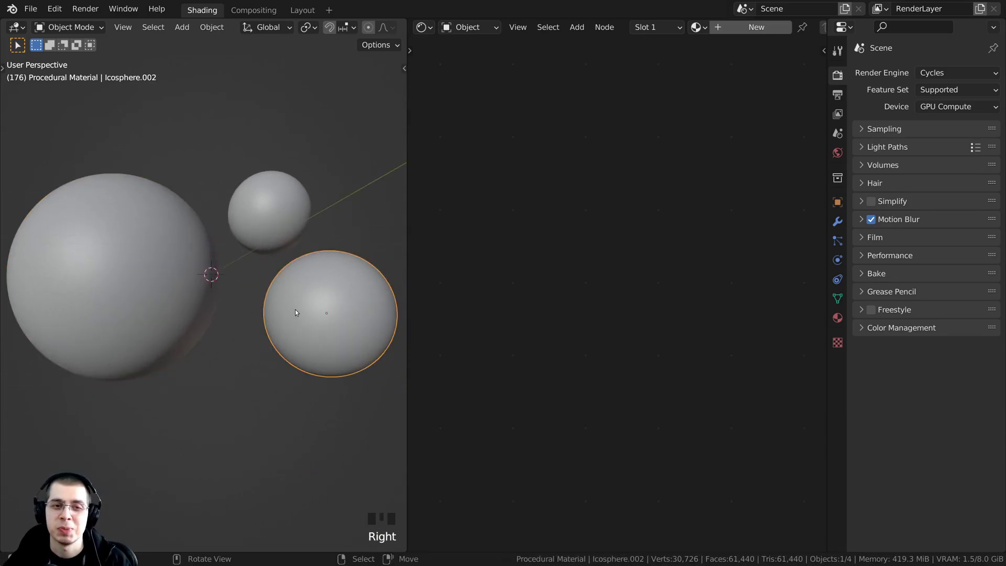
pyautogui.rightClick(270, 210)
pyautogui.moveTo(269, 210); pyautogui.dragTo(209, 310, button='middle')
pyautogui.rightClick(209, 310)
pyautogui.rightClick(209, 310)
pyautogui.rightClick(204, 245)
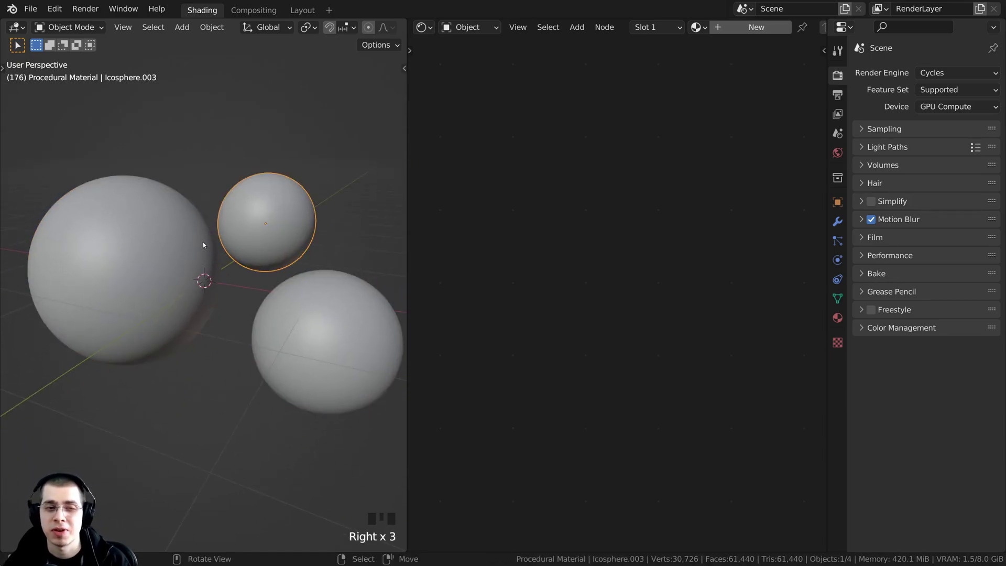
pyautogui.press('KP_0')
pyautogui.scroll(-2, 317, 278)
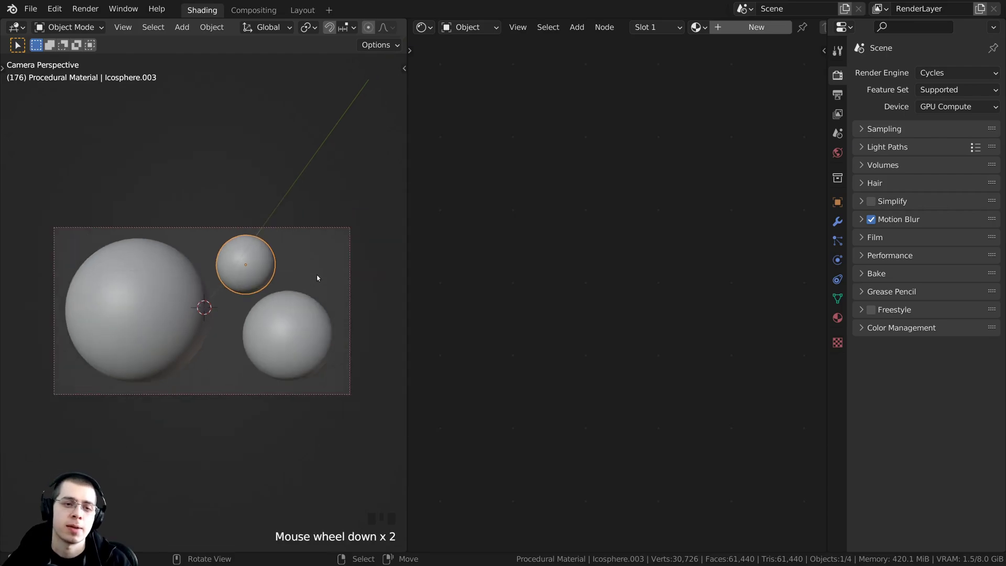
pyautogui.scroll(1, 314, 263)
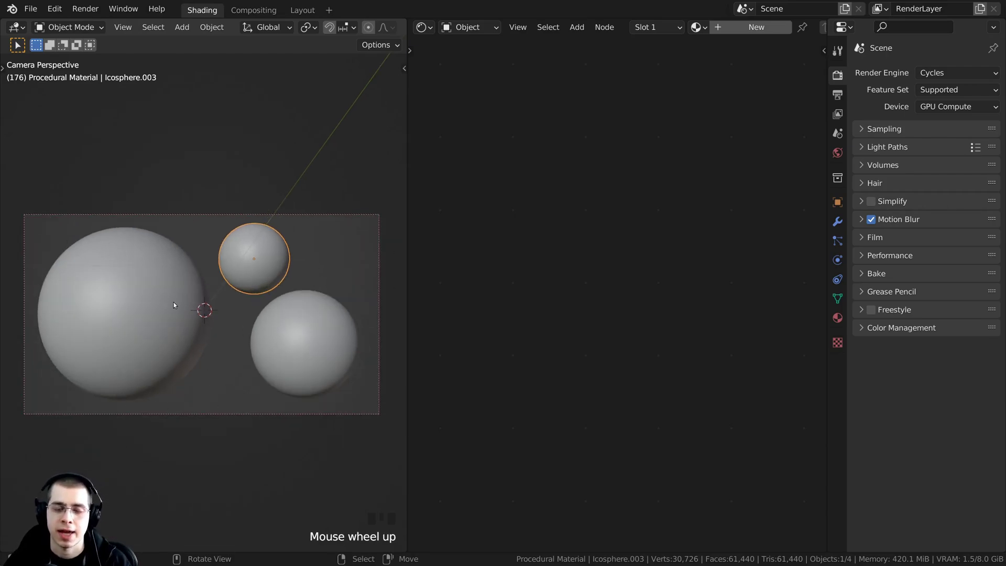
pyautogui.click(213, 190)
pyautogui.keyDown('shift'); pyautogui.moveTo(246, 253); pyautogui.dragTo(254, 258, button='middle'); pyautogui.keyUp('shift')
pyautogui.click(474, 184)
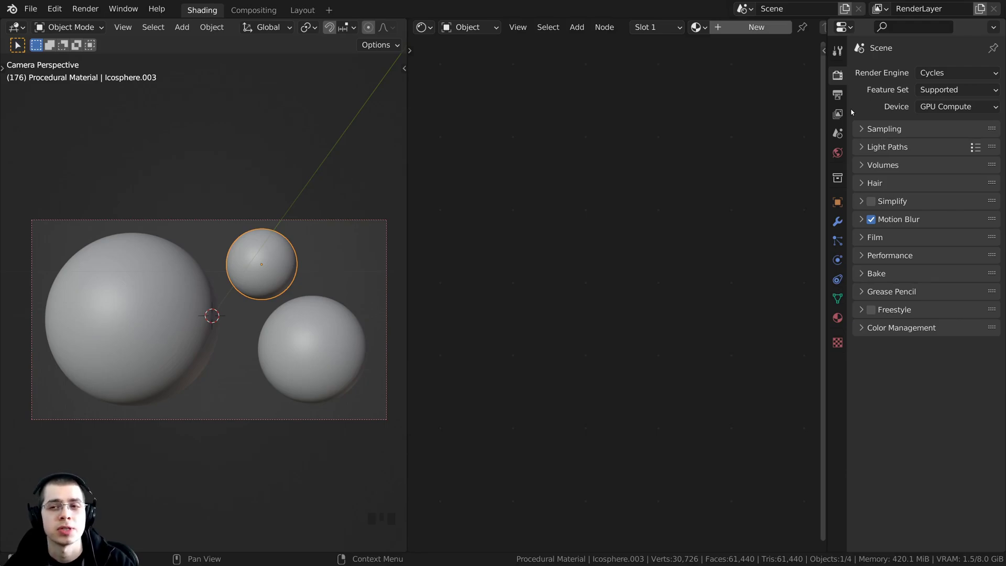
# Step: Show the World settings and widen the properties area to examine the suburban_parking_area_1k.hdr environment texture
pyautogui.click(838, 153)
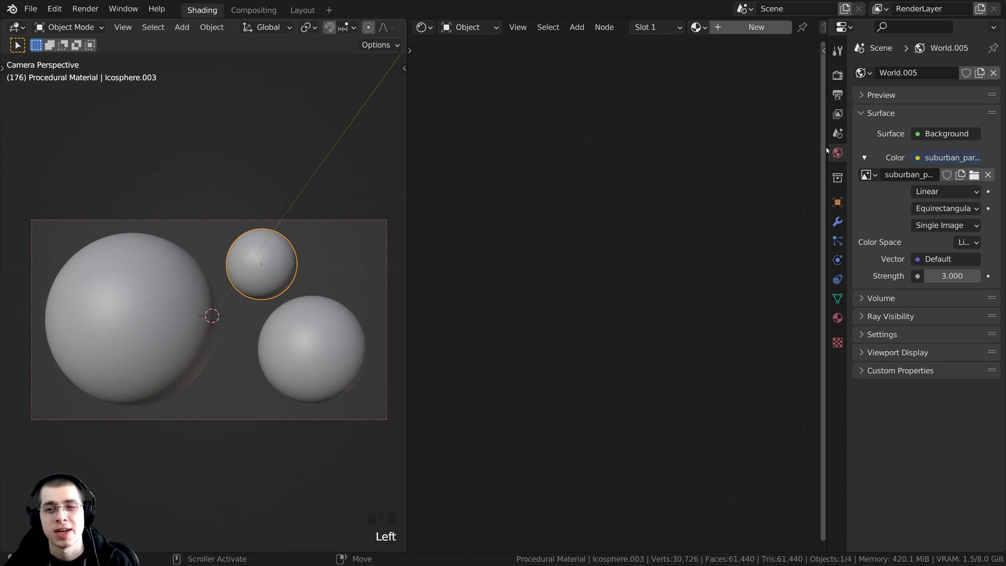
pyautogui.moveTo(825, 150); pyautogui.dragTo(687, 180)
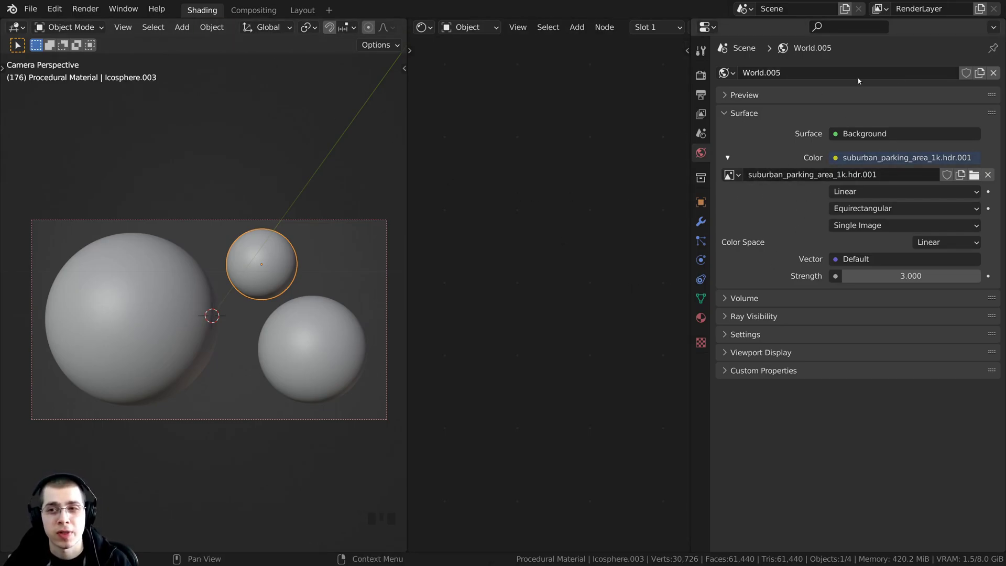
pyautogui.click(836, 158)
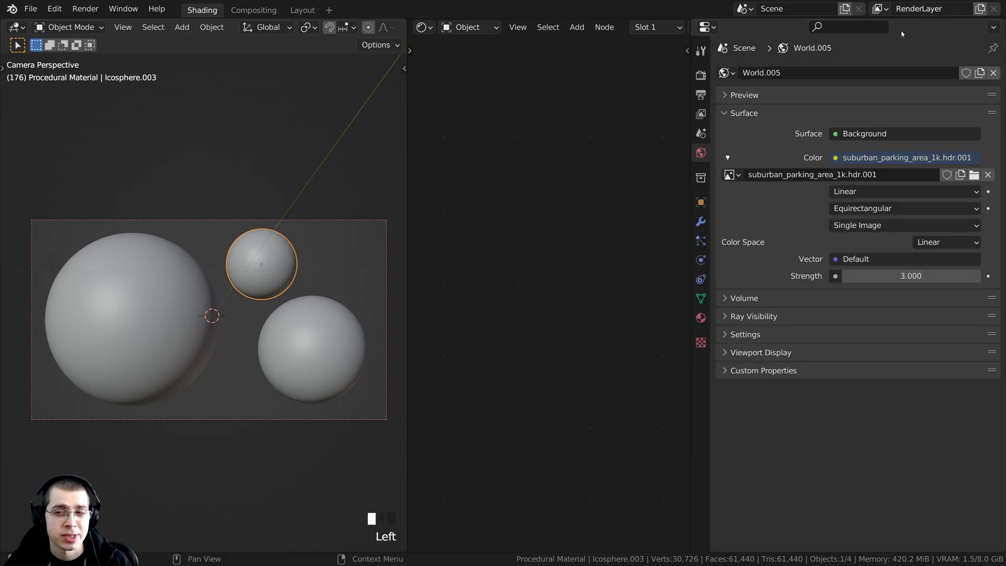
pyautogui.click(648, 222)
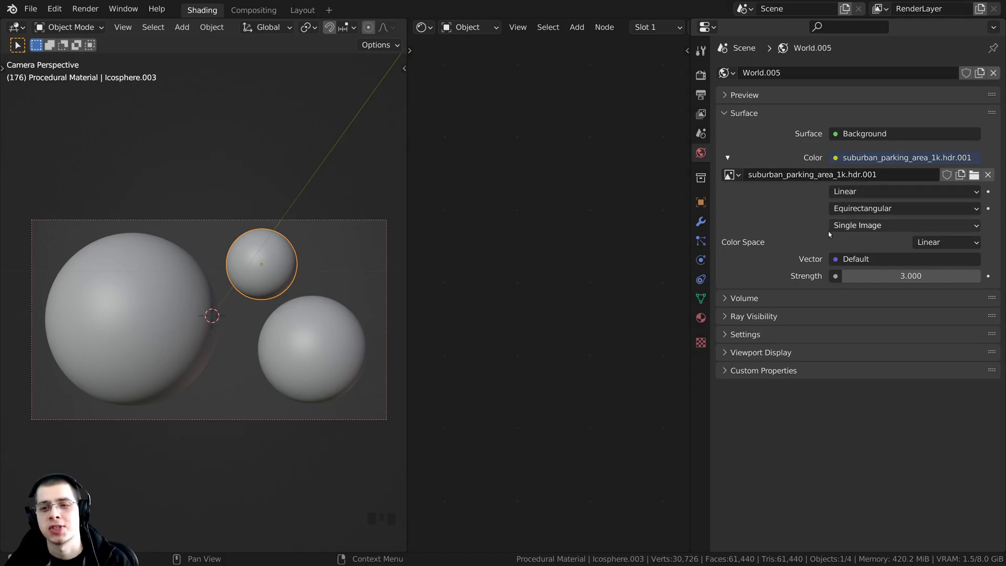
# Step: Switch the viewport to rendered shading, look around the HDRI-lit spheres and return to the camera view
pyautogui.click(312, 315)
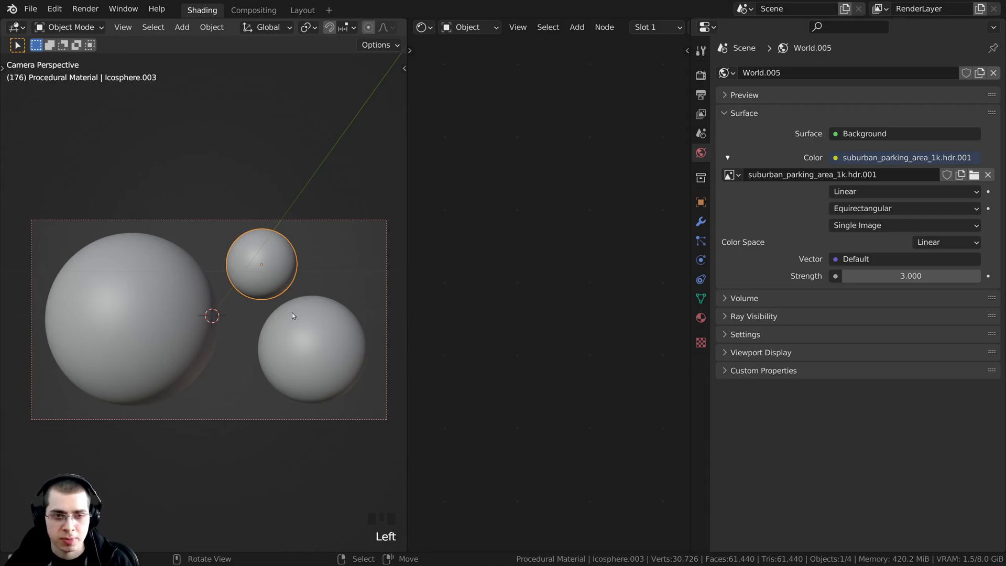
pyautogui.press('z')
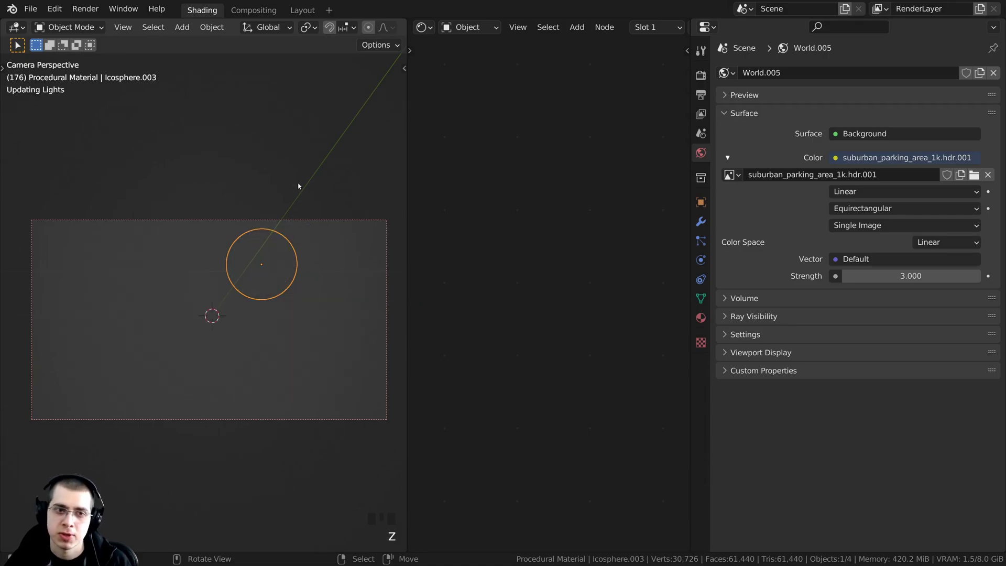
pyautogui.moveTo(206, 314); pyautogui.dragTo(273, 247, button='middle')
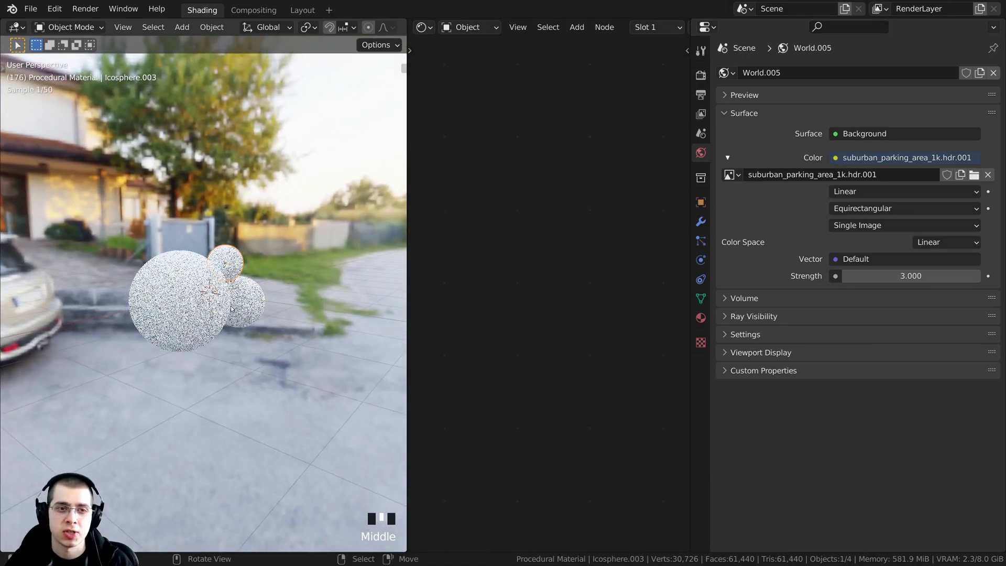
pyautogui.moveTo(231, 309); pyautogui.dragTo(147, 208, button='middle')
pyautogui.press('KP_0')
pyautogui.scroll(2, 168, 239)
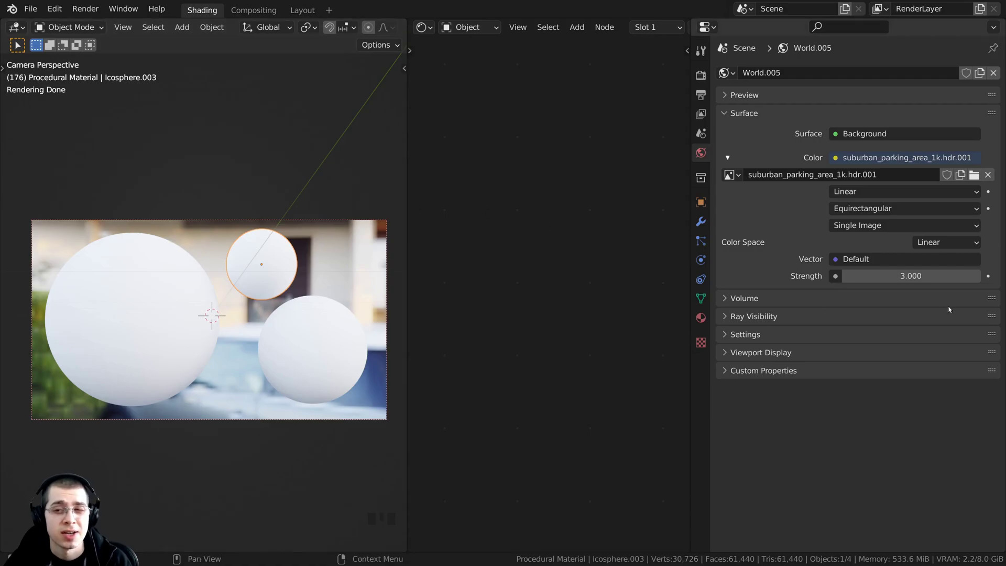
pyautogui.click(891, 277)
pyautogui.click(816, 255)
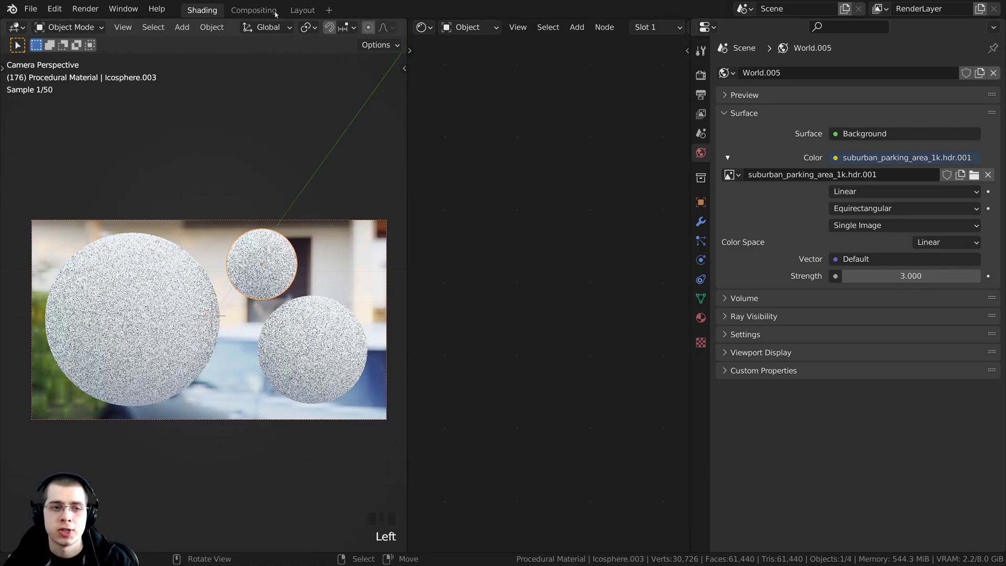
pyautogui.keyDown('shift'); pyautogui.moveTo(223, 251); pyautogui.dragTo(219, 244, button='middle'); pyautogui.keyUp('shift')
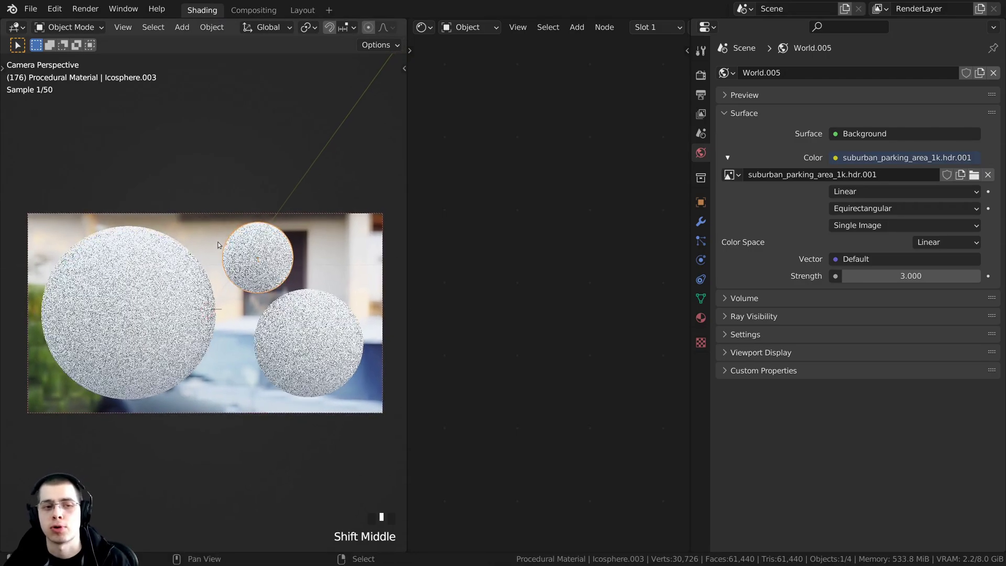
pyautogui.click(241, 198)
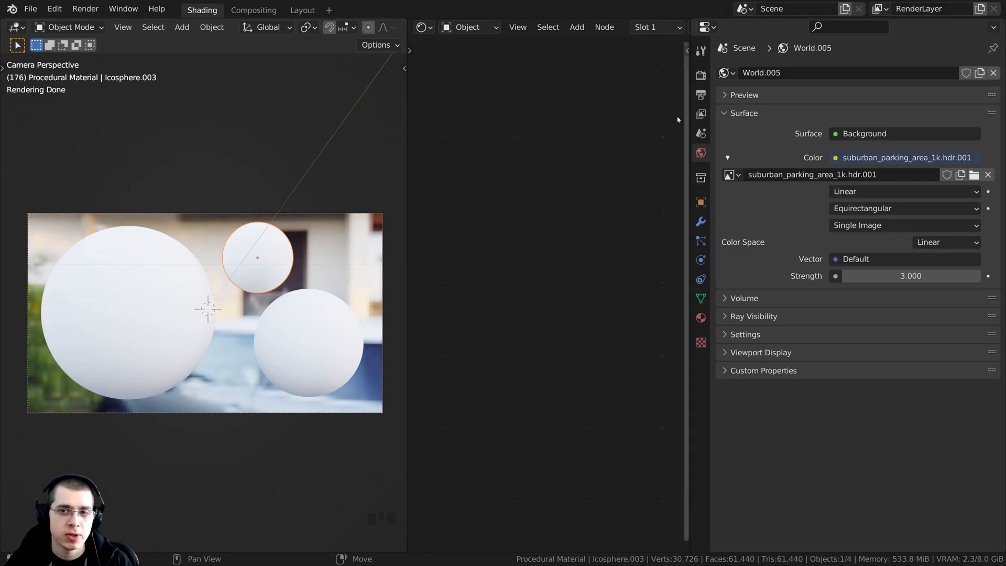
# Step: Turn on Transparent in the Film render settings so the HDRI background is hidden behind the spheres
pyautogui.click(704, 75)
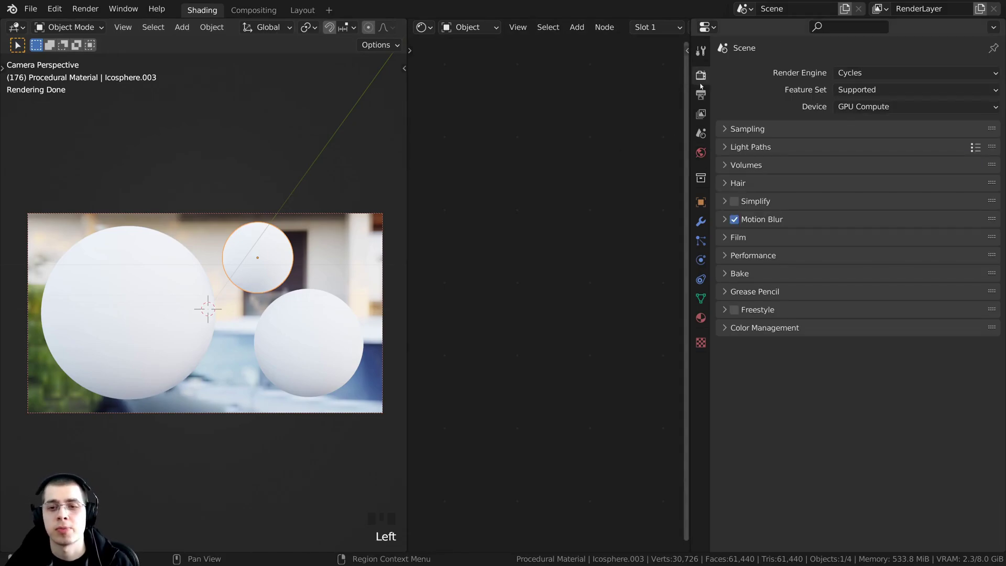
pyautogui.click(725, 238)
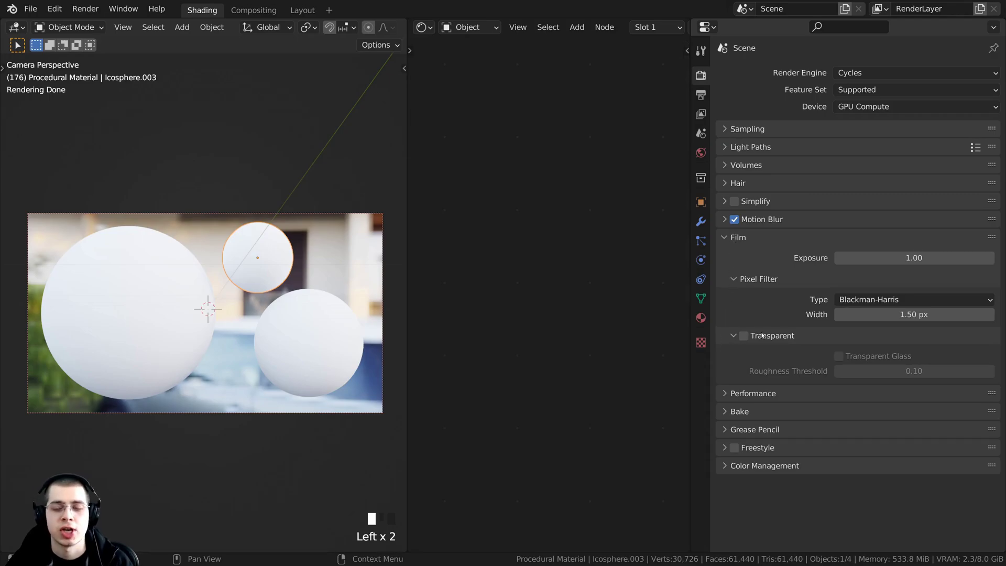
pyautogui.click(743, 336)
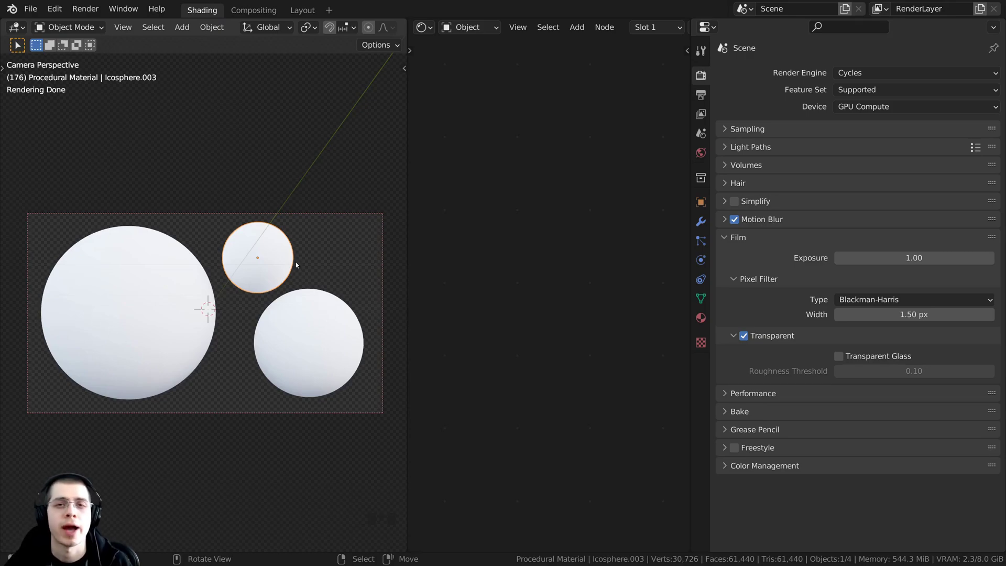
pyautogui.keyDown('shift'); pyautogui.moveTo(297, 265); pyautogui.dragTo(328, 262, button='middle'); pyautogui.keyUp('shift')
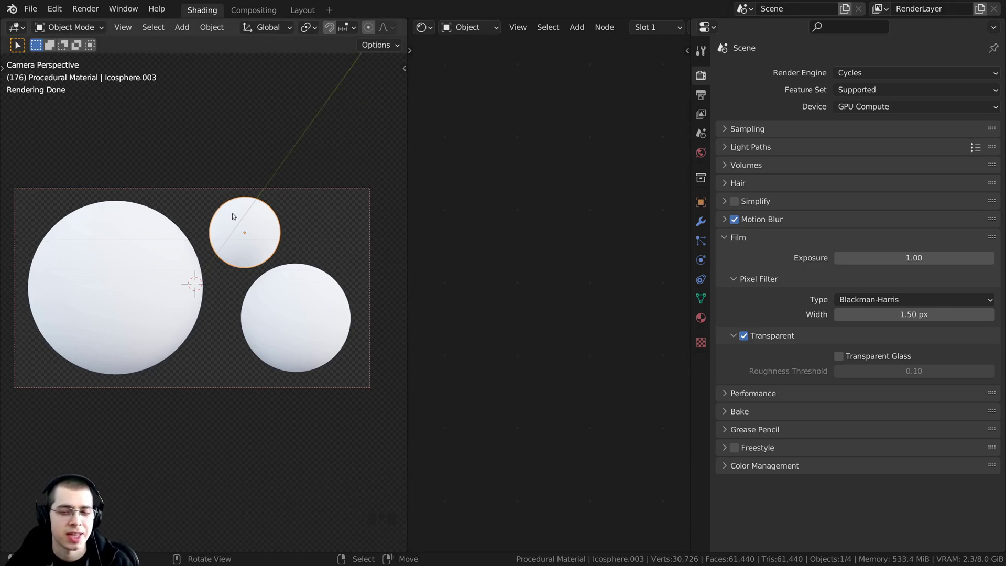
# Step: Use the Filmic view transform with the Very High Contrast look in the Color Management settings
pyautogui.scroll(-1, 797, 394)
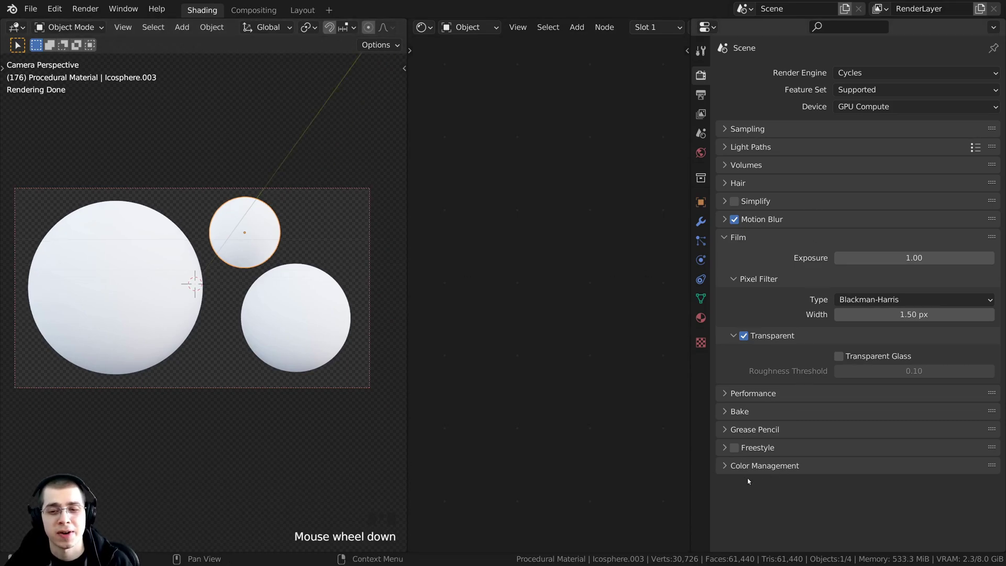
pyautogui.click(725, 467)
pyautogui.scroll(-8, 728, 465)
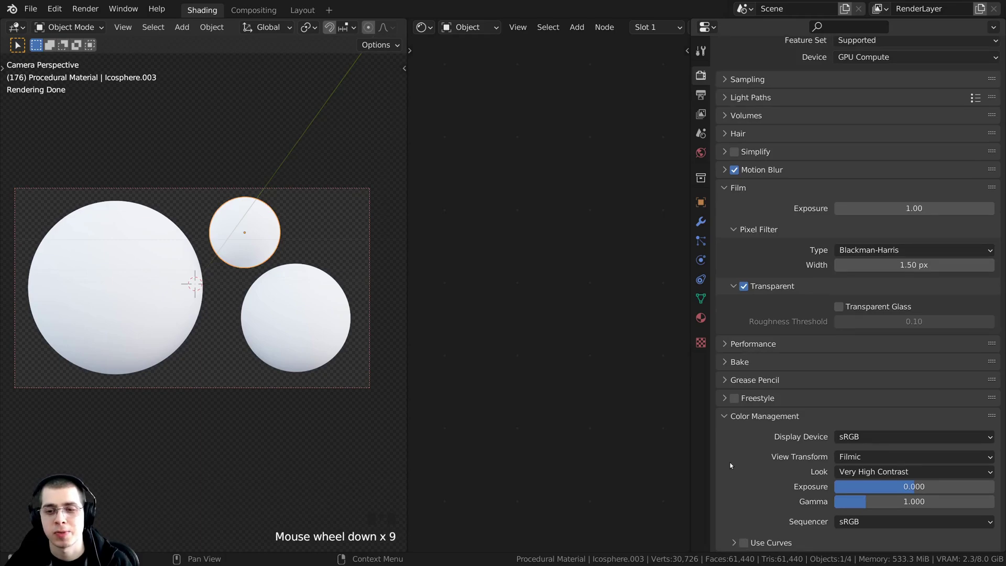
pyautogui.click(855, 458)
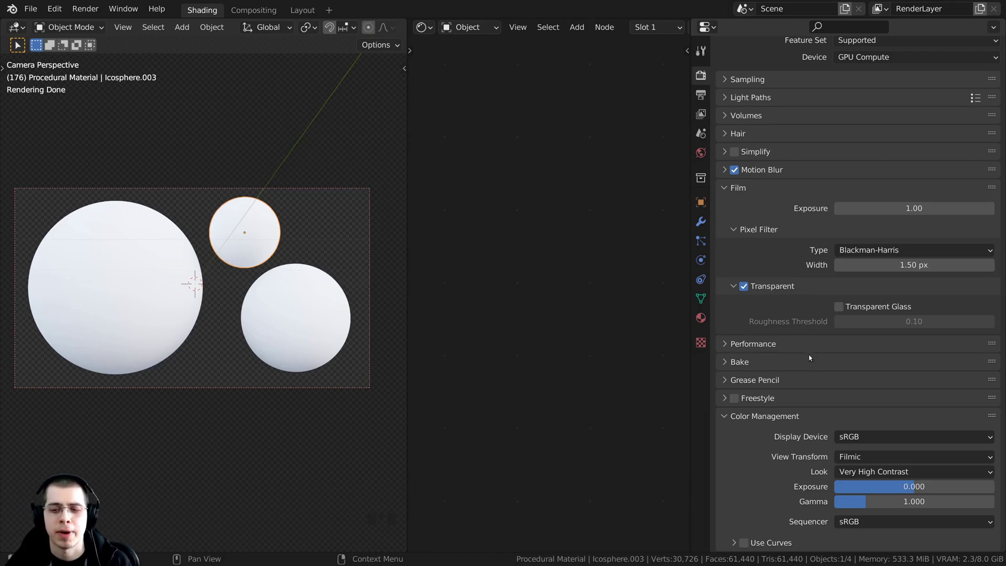
pyautogui.click(852, 472)
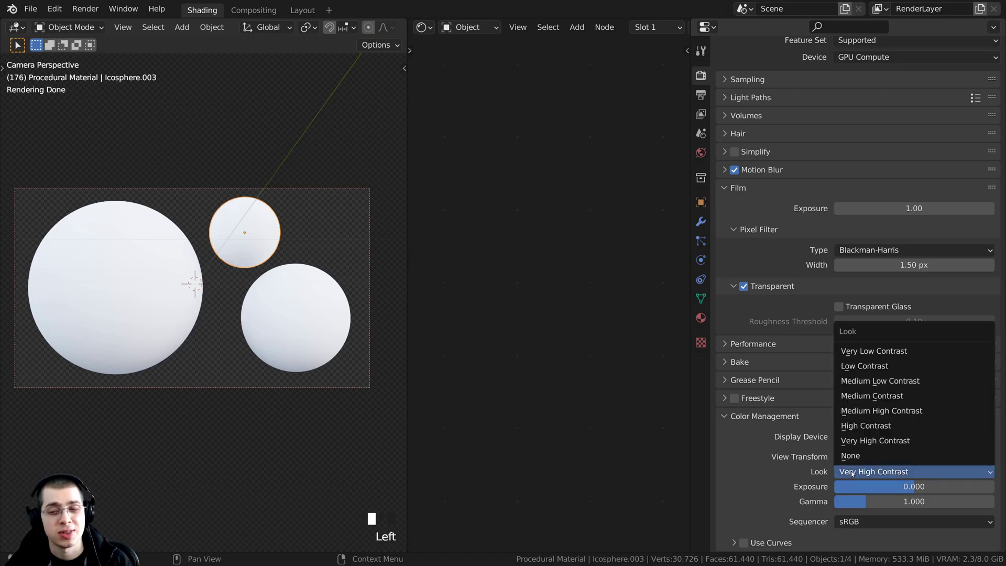
pyautogui.click(867, 443)
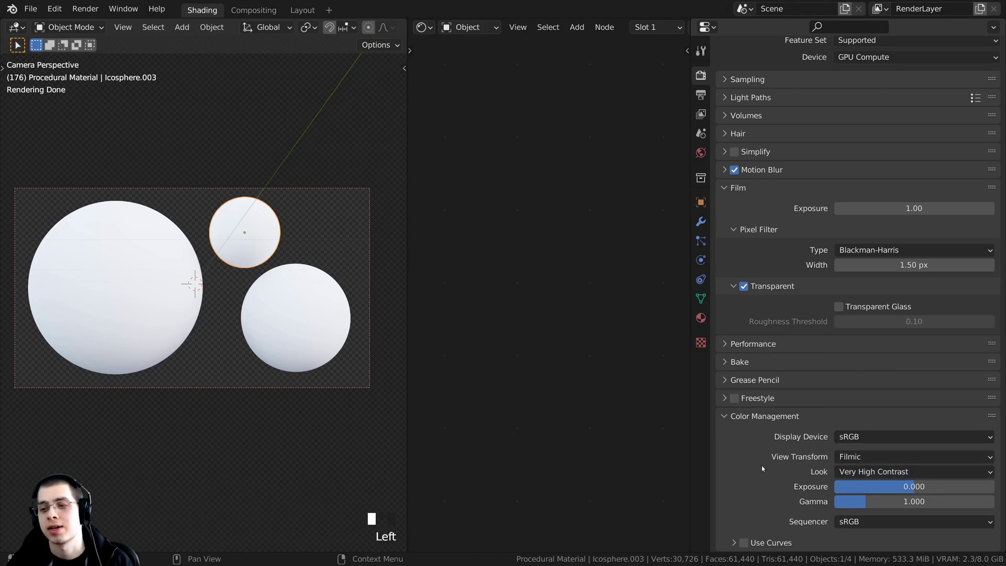
# Step: Widen the shader editor over the properties area and save the file
pyautogui.moveTo(691, 314); pyautogui.dragTo(989, 315)
pyautogui.hotkey('ctrl', 's')
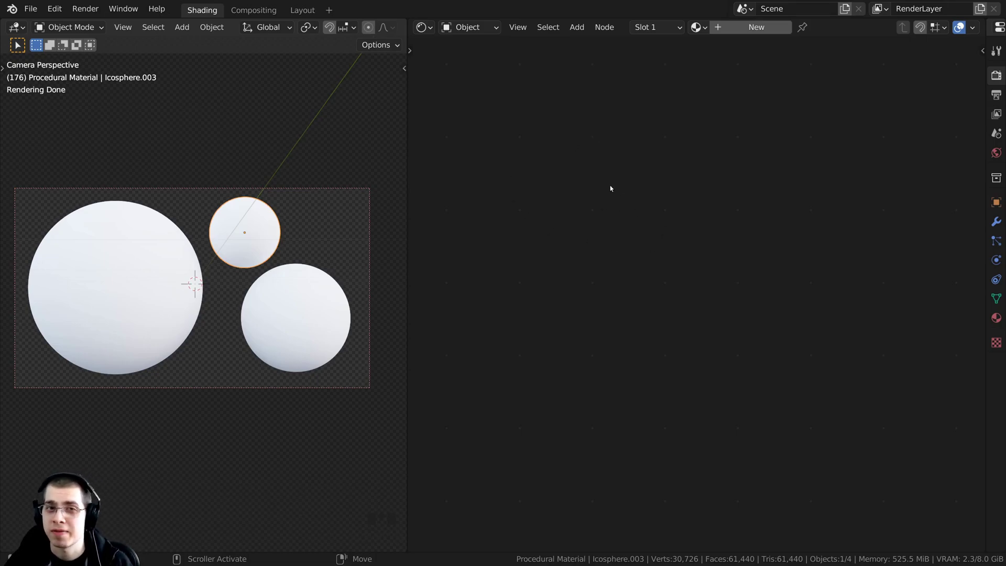
# Step: Check in the preferences that the Node Wrangler add-on is enabled
pyautogui.click(55, 9)
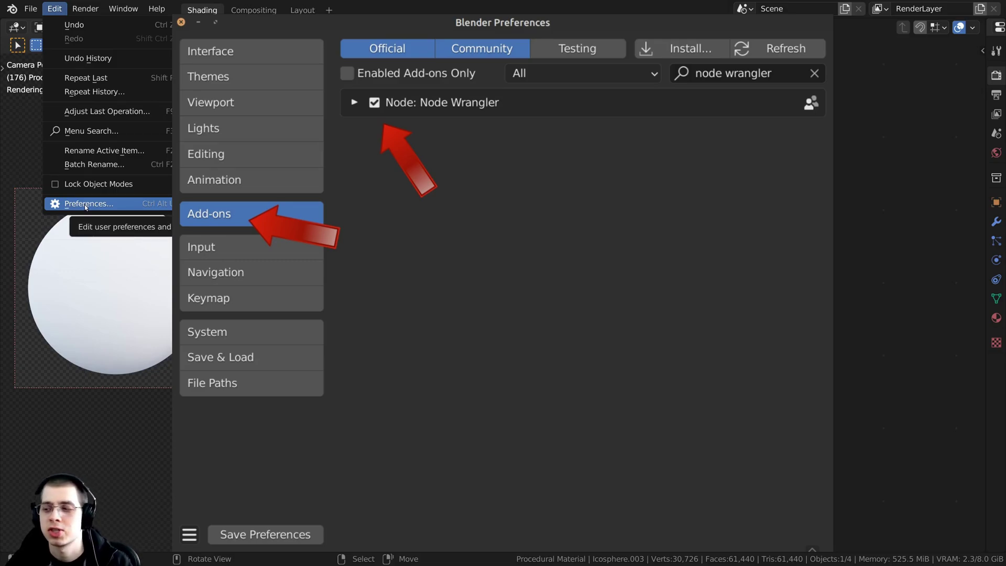
pyautogui.click(83, 204)
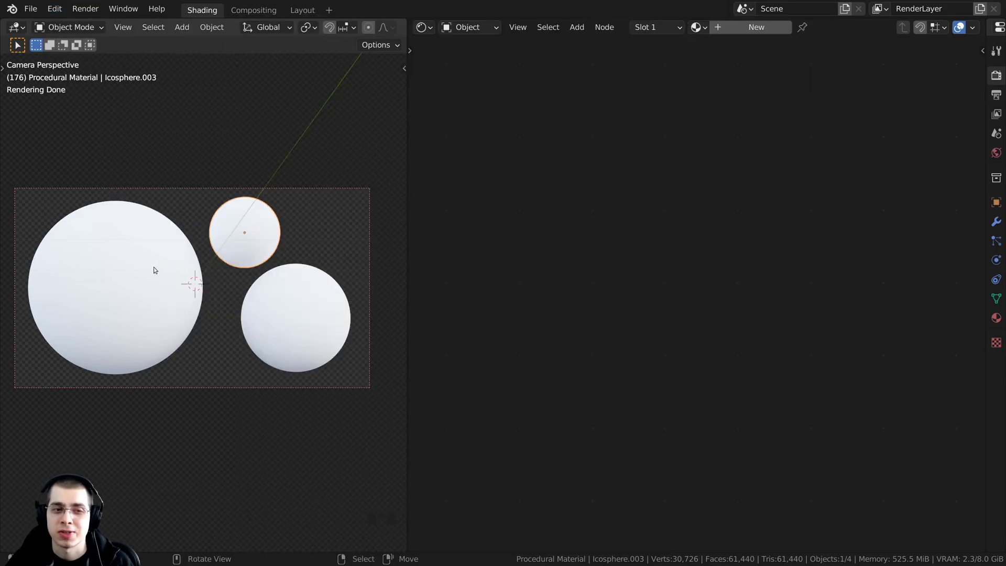
# Step: Create a new material on the large sphere and name it Procedural Bubbles
pyautogui.rightClick(149, 265)
pyautogui.click(739, 27)
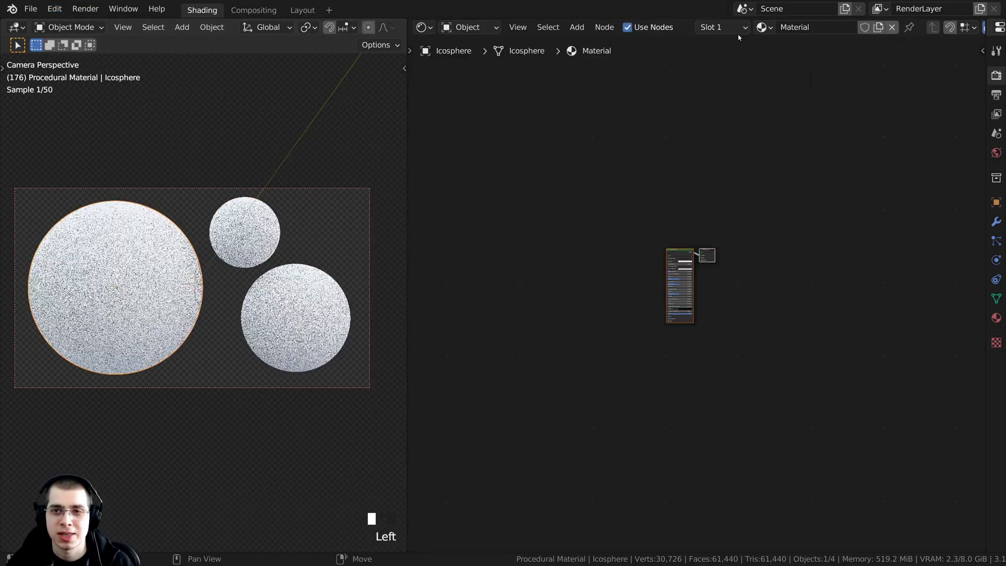
pyautogui.doubleClick(791, 27)
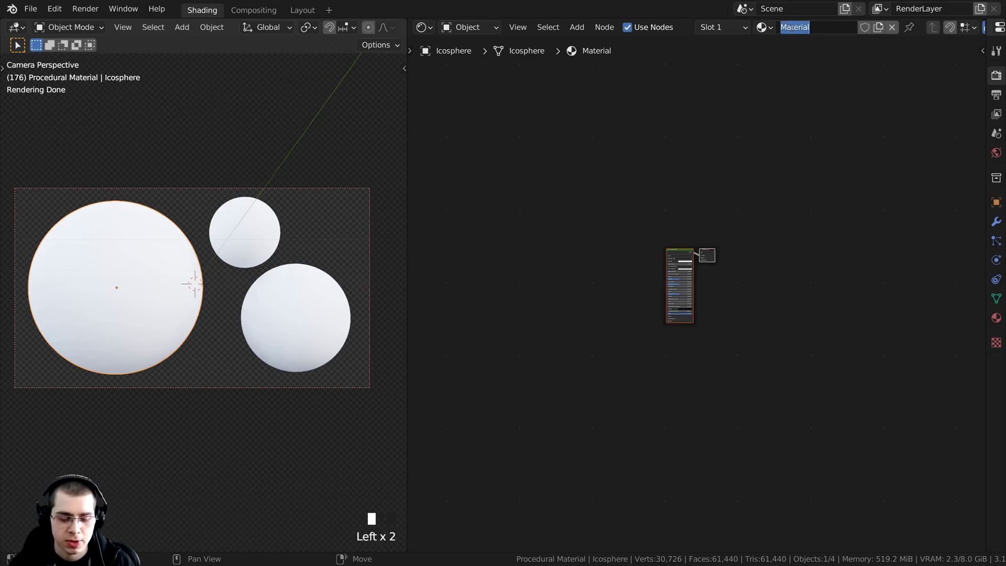
pyautogui.write('Procedu')
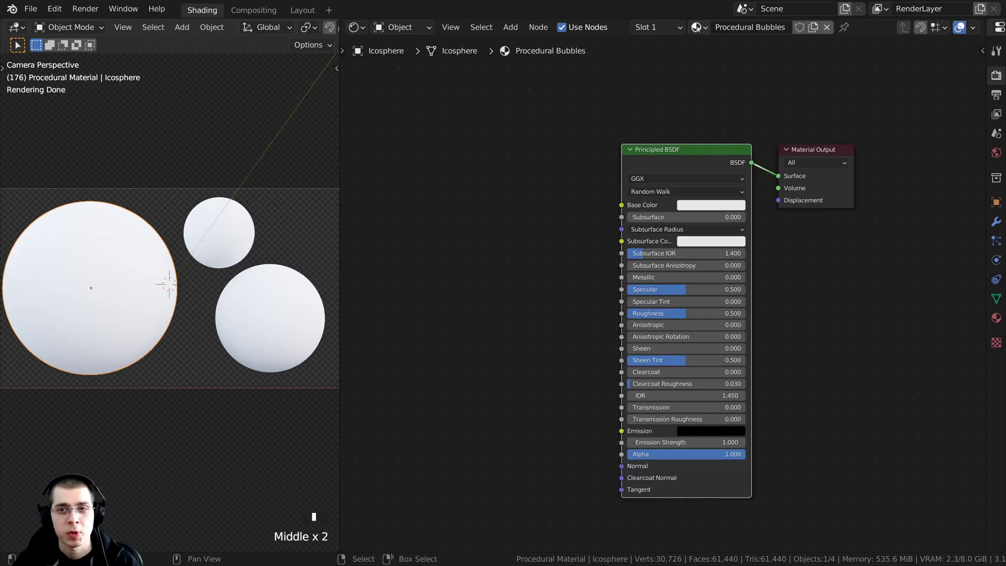
# Step: Assign the Procedural Bubbles material to both smaller spheres
pyautogui.moveTo(697, 27); pyautogui.dragTo(241, 226)
pyautogui.moveTo(697, 27); pyautogui.dragTo(281, 316)
# Step: Set the Principled BSDF's Transmission to 1.000 and its Roughness to 0.000
pyautogui.scroll(-2, 546, 419)
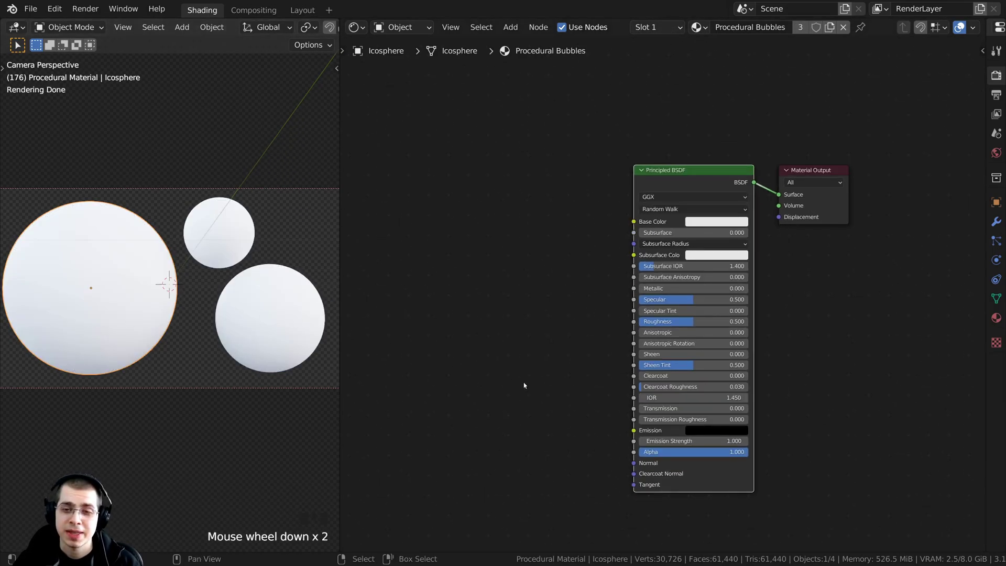
pyautogui.scroll(1, 545, 419)
pyautogui.moveTo(598, 292); pyautogui.dragTo(575, 268, button='middle')
pyautogui.click(579, 101)
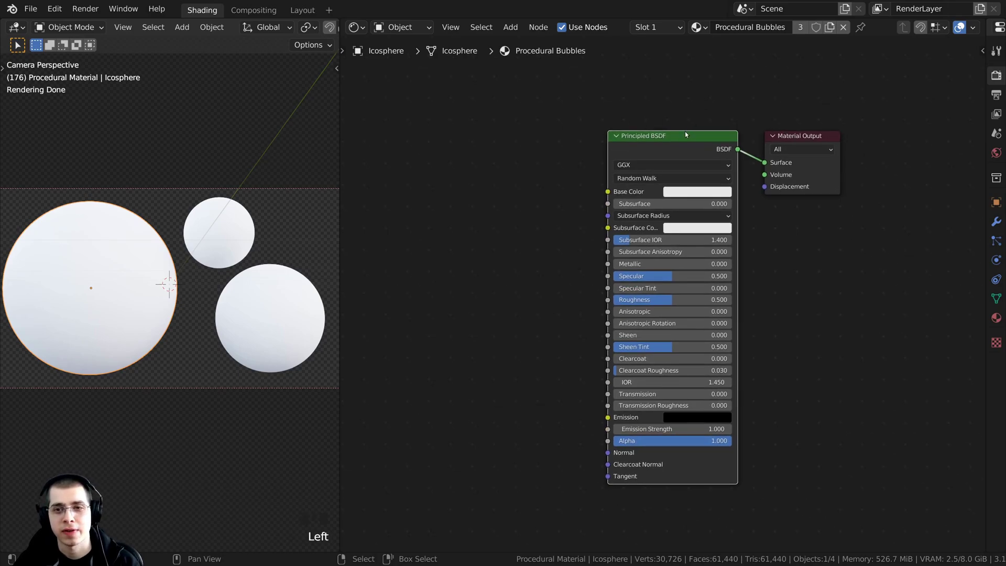
pyautogui.scroll(3, 578, 101)
pyautogui.moveTo(594, 435); pyautogui.dragTo(580, 400, button='middle')
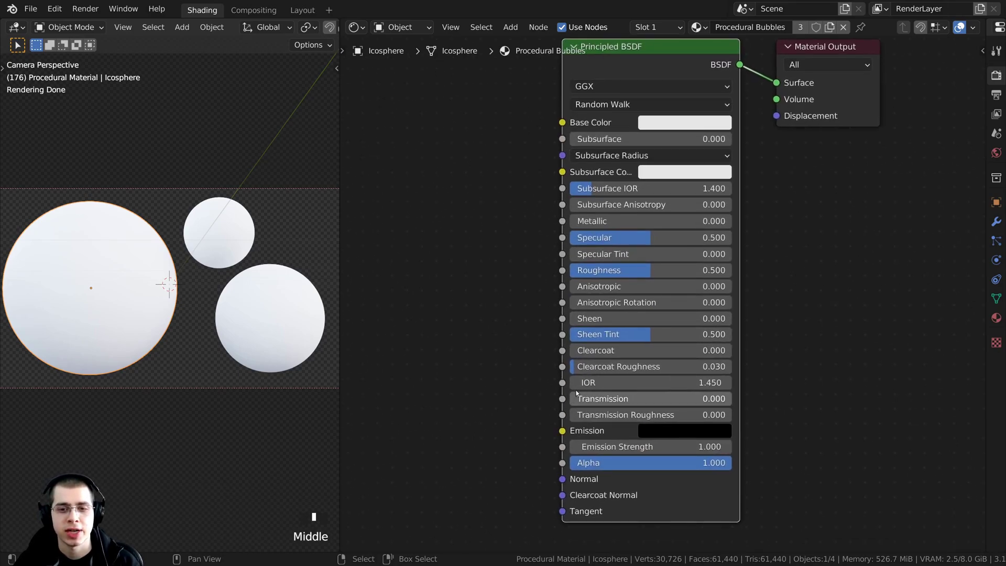
pyautogui.moveTo(582, 400); pyautogui.dragTo(744, 401)
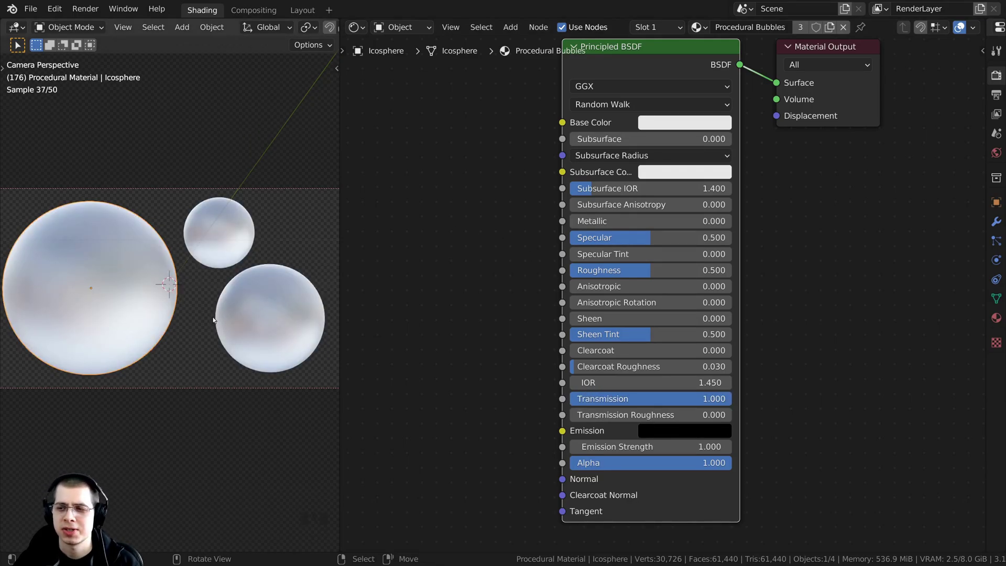
pyautogui.moveTo(477, 270); pyautogui.dragTo(482, 287, button='middle')
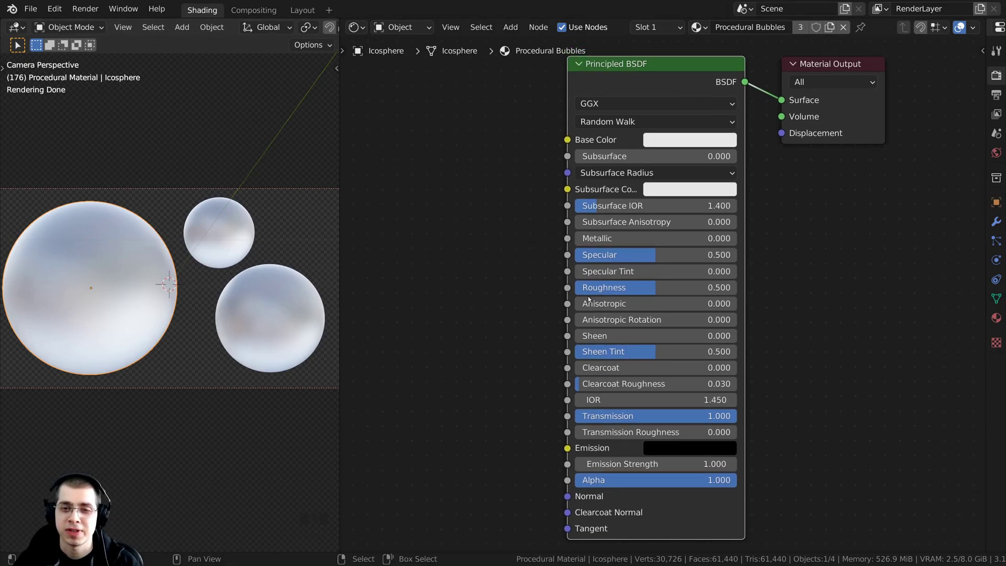
pyautogui.moveTo(664, 289); pyautogui.dragTo(579, 289)
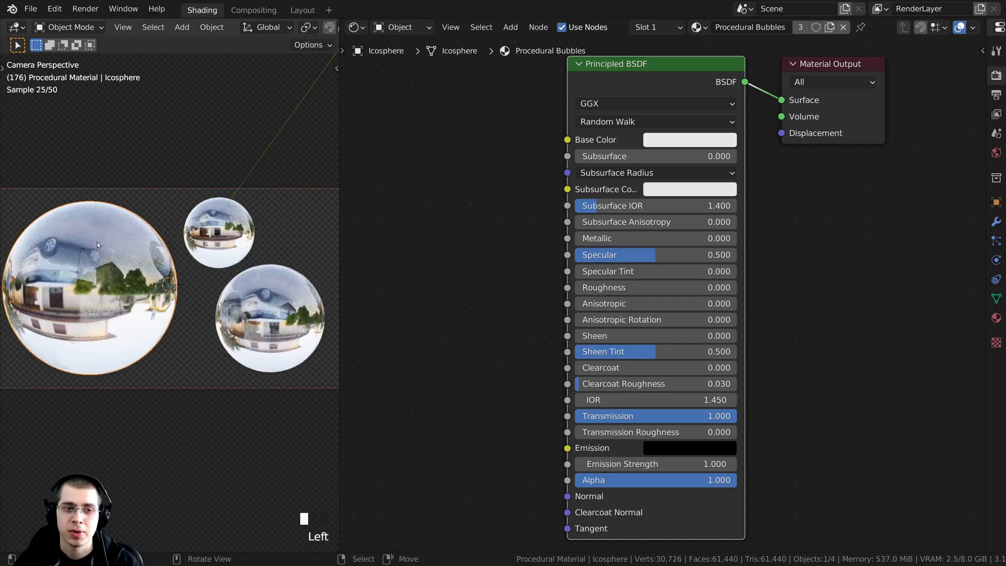
# Step: Examine the reflections and refractions on the large sphere up close in the rendered viewport
pyautogui.keyDown('shift'); pyautogui.moveTo(163, 239); pyautogui.dragTo(213, 259, button='middle'); pyautogui.keyUp('shift')
pyautogui.scroll(2, 212, 259)
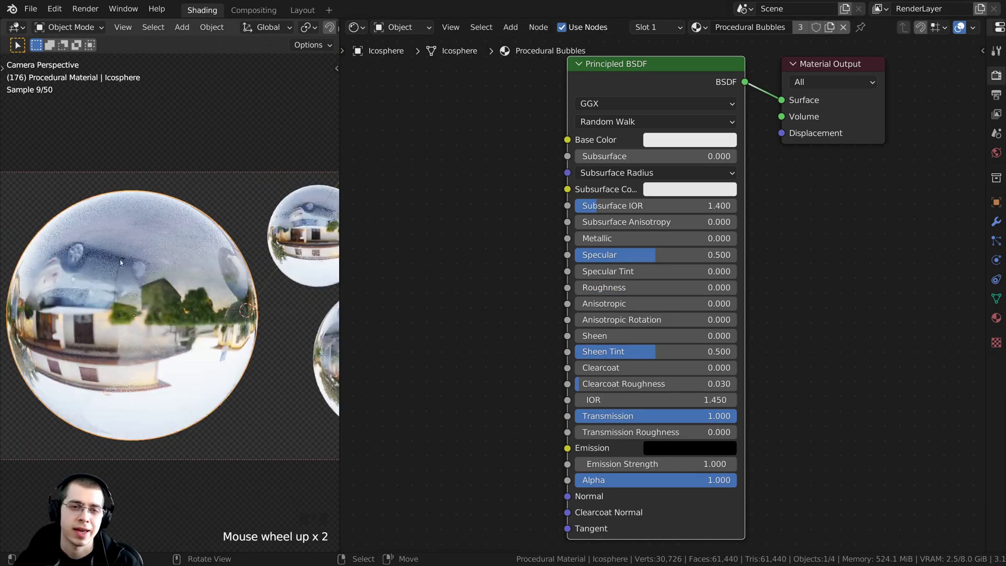
pyautogui.scroll(-1, 497, 283)
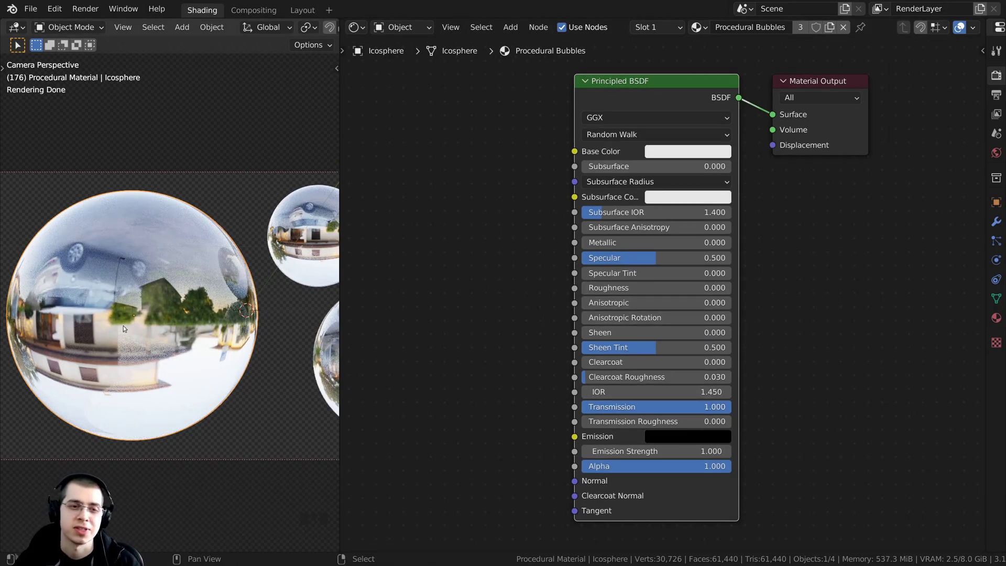
pyautogui.scroll(1, 143, 320)
pyautogui.keyDown('shift'); pyautogui.moveTo(142, 321); pyautogui.dragTo(95, 336, button='middle'); pyautogui.keyUp('shift')
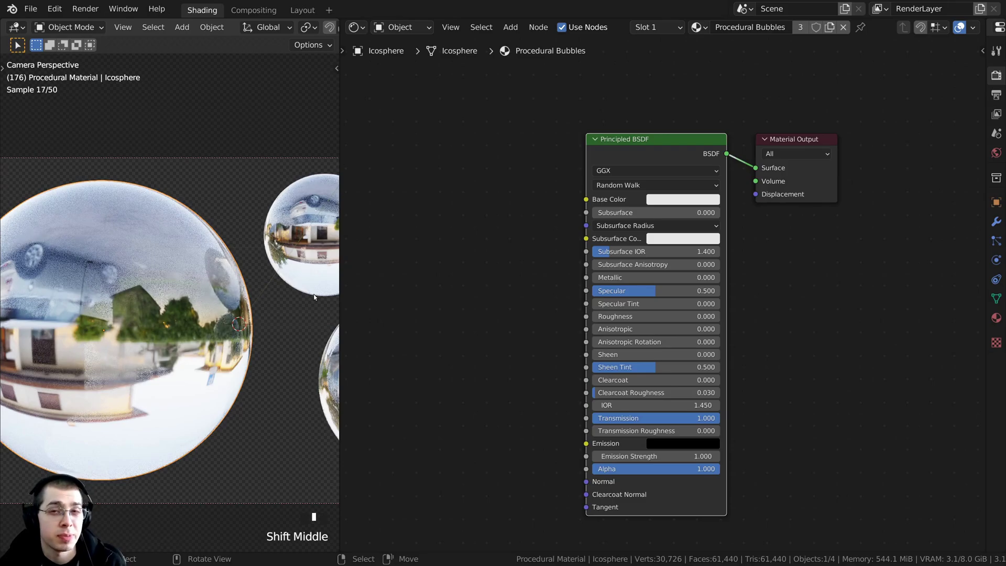
pyautogui.scroll(2, 177, 325)
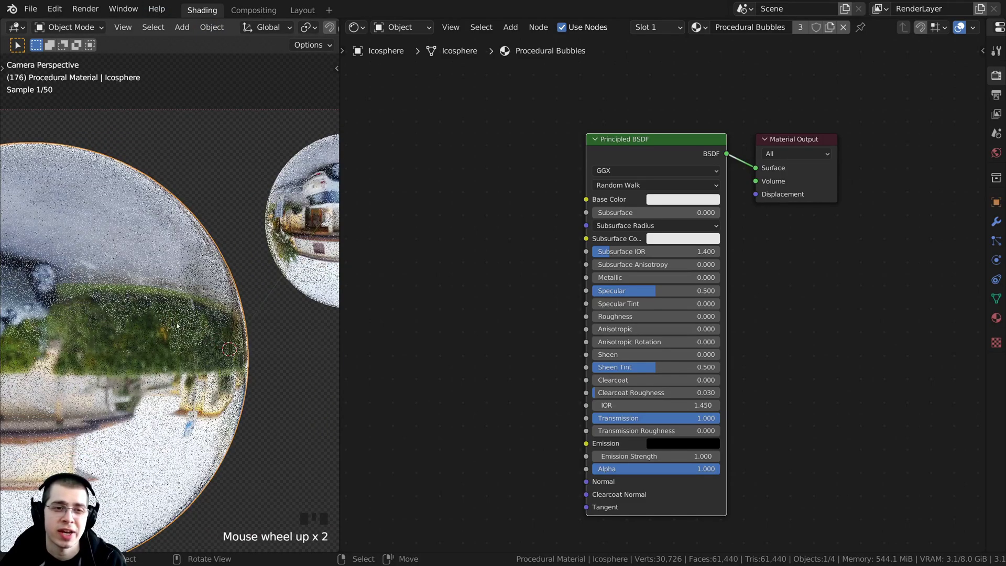
pyautogui.keyDown('shift'); pyautogui.moveTo(188, 359); pyautogui.dragTo(244, 288, button='middle'); pyautogui.keyUp('shift')
pyautogui.scroll(-1, 231, 351)
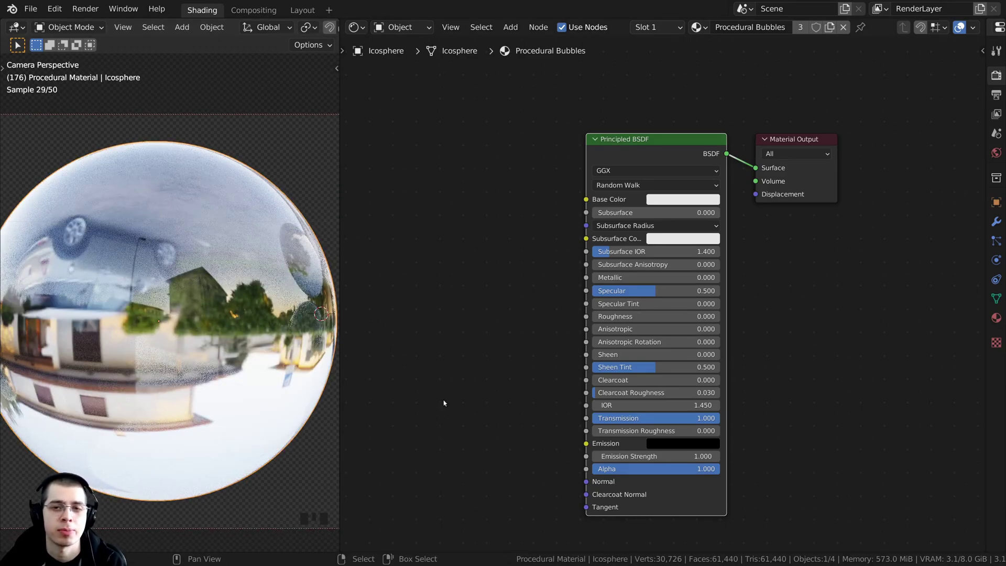
# Step: Add a Transparent BSDF node and place it above the Principled BSDF
pyautogui.moveTo(534, 298); pyautogui.dragTo(513, 399, button='middle')
pyautogui.scroll(2, 514, 399)
pyautogui.moveTo(601, 156); pyautogui.dragTo(647, 184, button='middle')
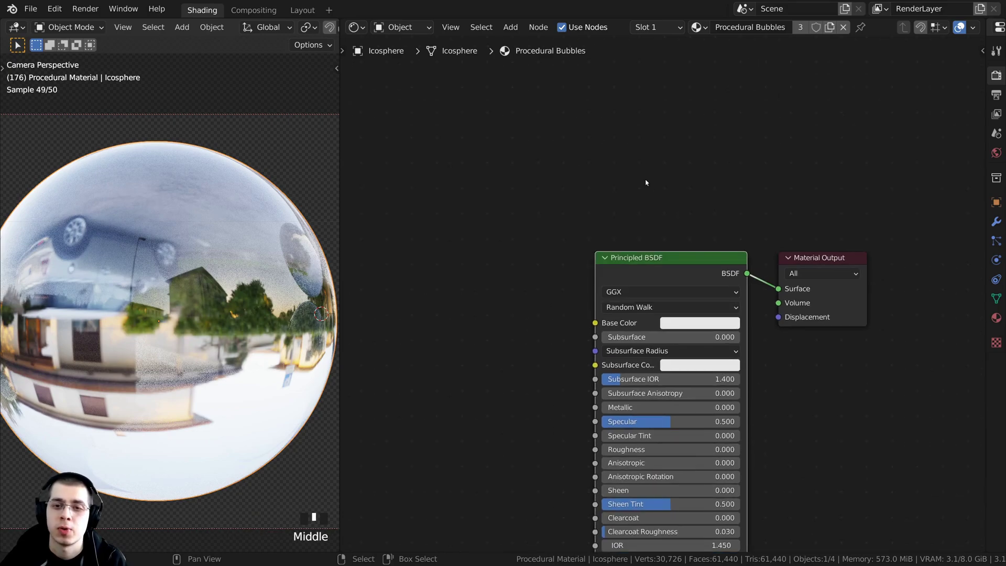
pyautogui.moveTo(638, 135); pyautogui.dragTo(592, 162, button='middle')
pyautogui.hotkey('shift', 'a')
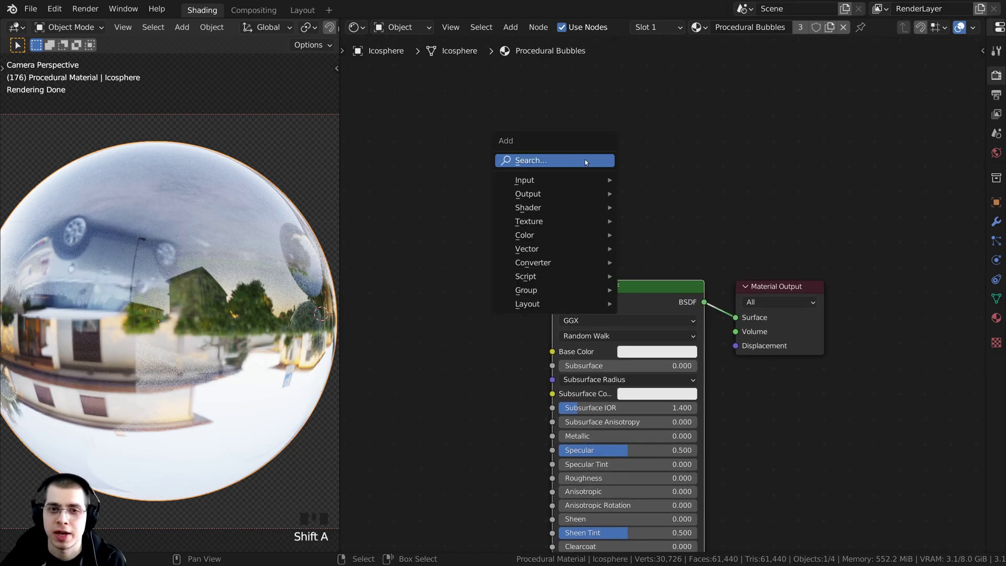
pyautogui.click(552, 161)
pyautogui.write('tra')
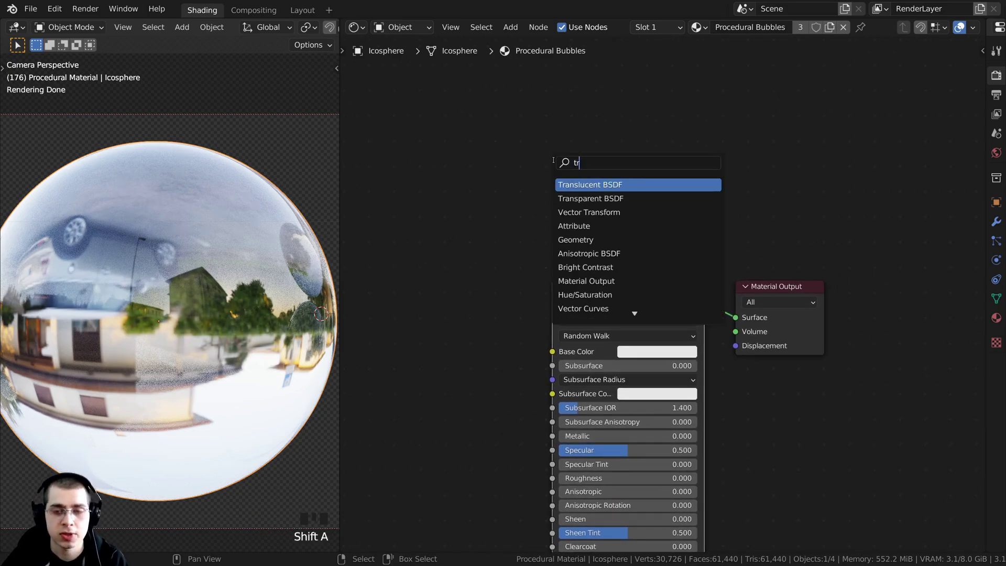
pyautogui.click(587, 199)
pyautogui.click(602, 178)
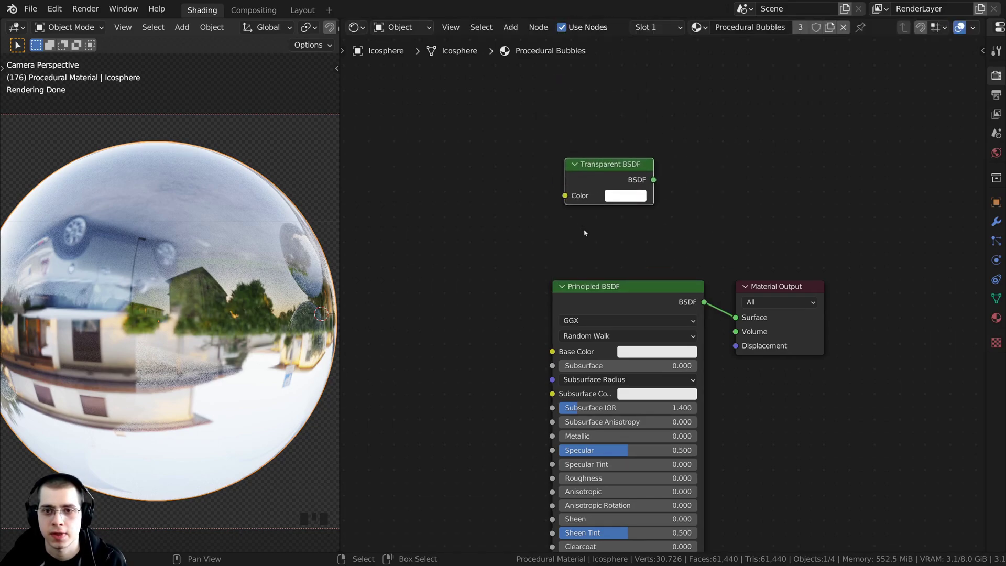
# Step: Move the Material Output node farther from the Principled BSDF to make room, and select the Transparent BSDF
pyautogui.moveTo(640, 282); pyautogui.dragTo(563, 311, button='middle')
pyautogui.moveTo(701, 316); pyautogui.dragTo(770, 284)
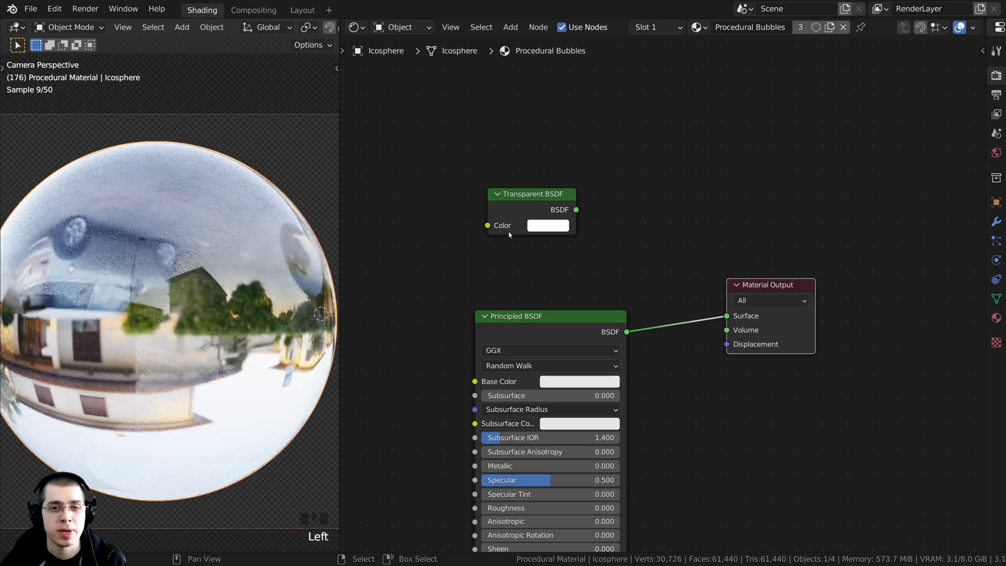
pyautogui.click(502, 330)
pyautogui.click(533, 209)
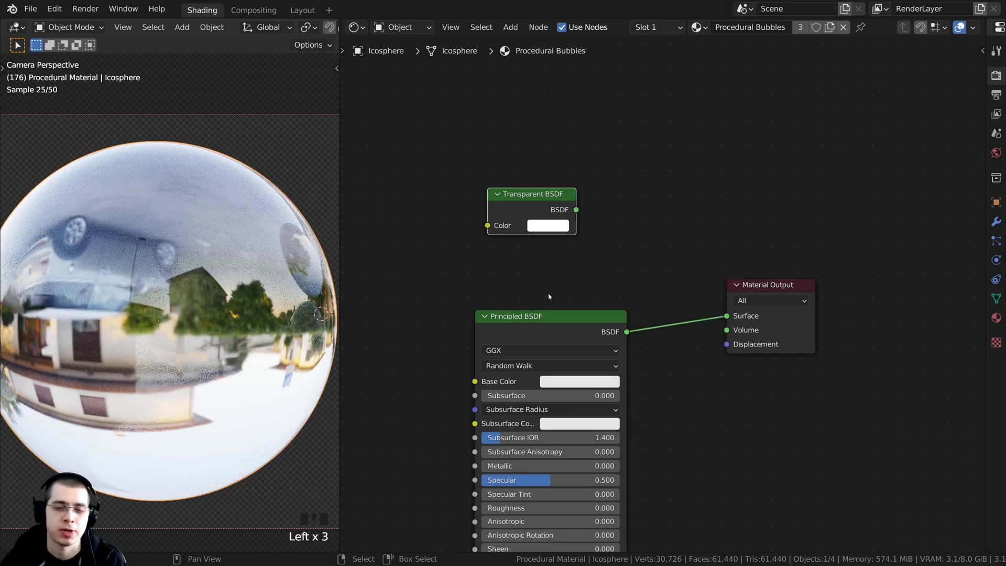
# Step: Insert a Mix Shader between the Principled BSDF and the Material Output, and link the Transparent BSDF to its first Shader input
pyautogui.hotkey('shift', 'a')
pyautogui.click(633, 195)
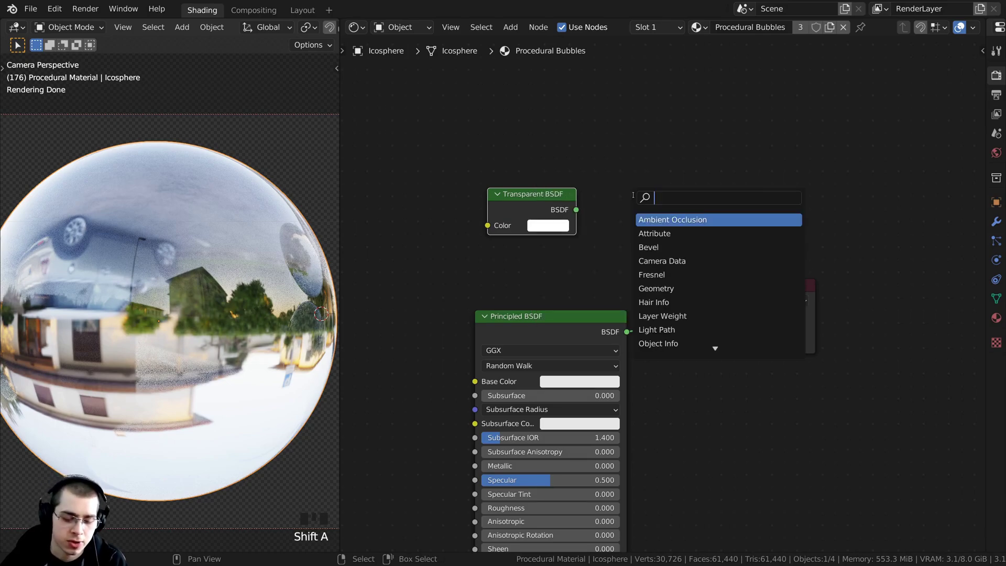
pyautogui.write('mix s')
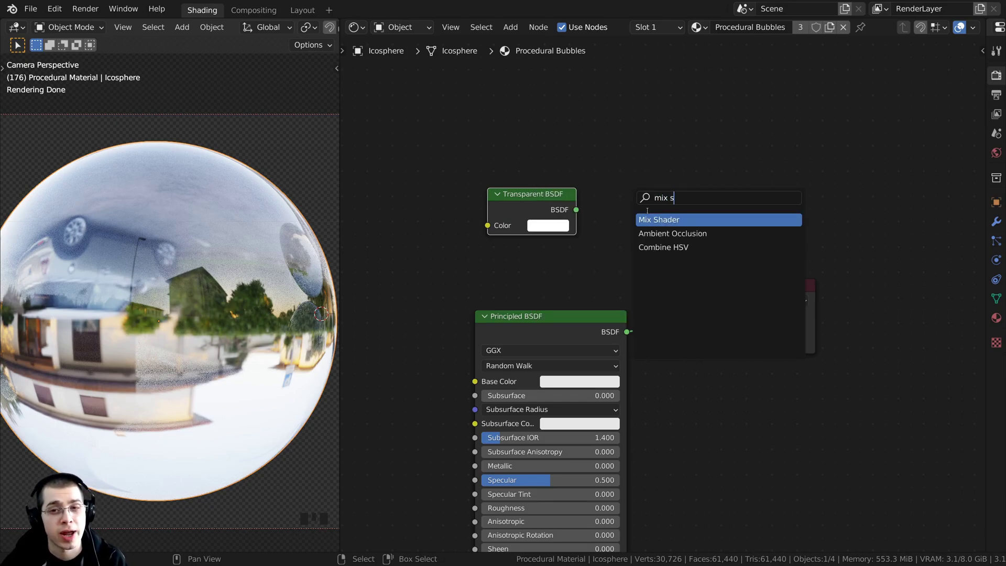
pyautogui.click(656, 219)
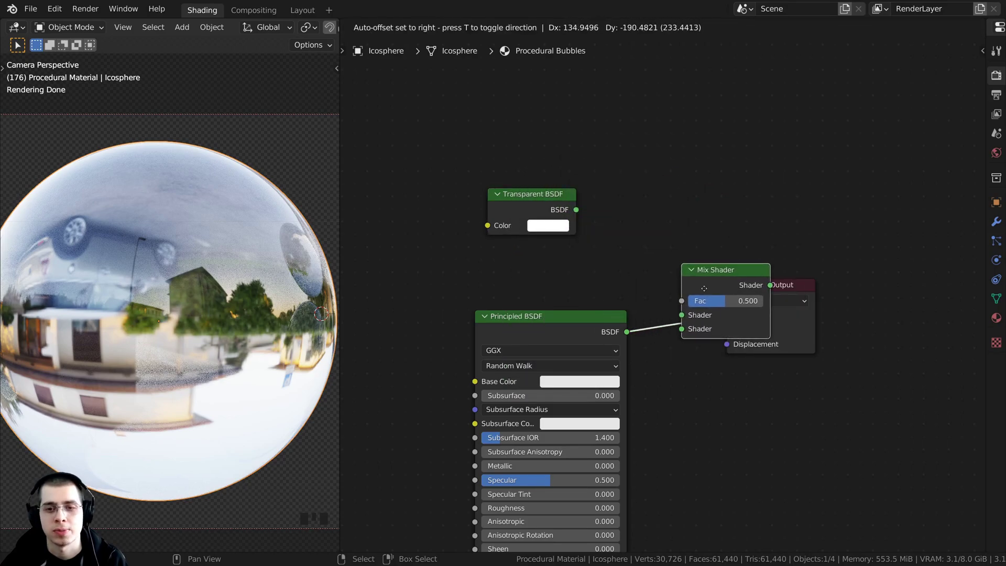
pyautogui.click(703, 288)
pyautogui.moveTo(539, 194); pyautogui.dragTo(680, 315)
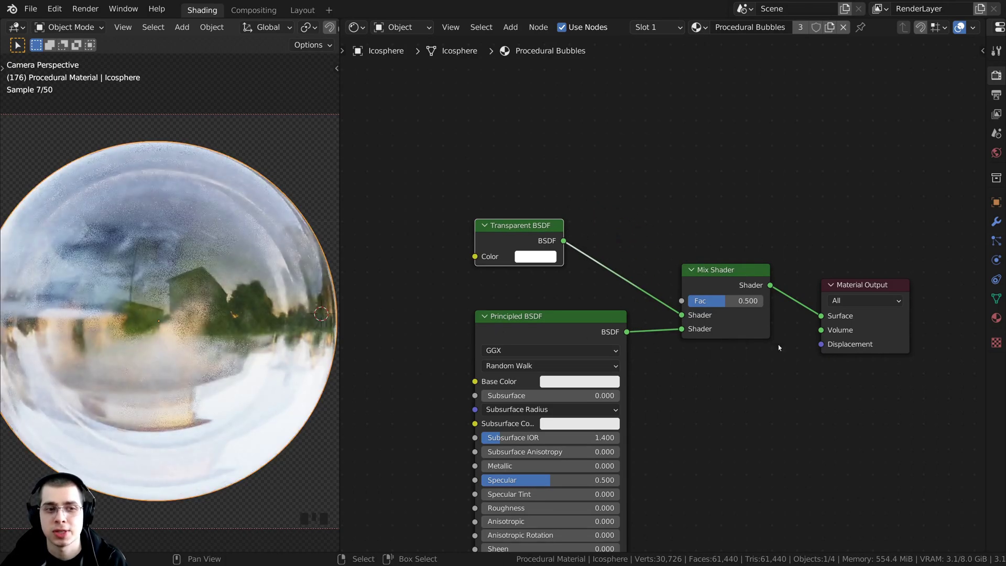
pyautogui.click(884, 297)
# Step: Lower the Mix Shader's Fac to 0.000
pyautogui.scroll(4, 884, 297)
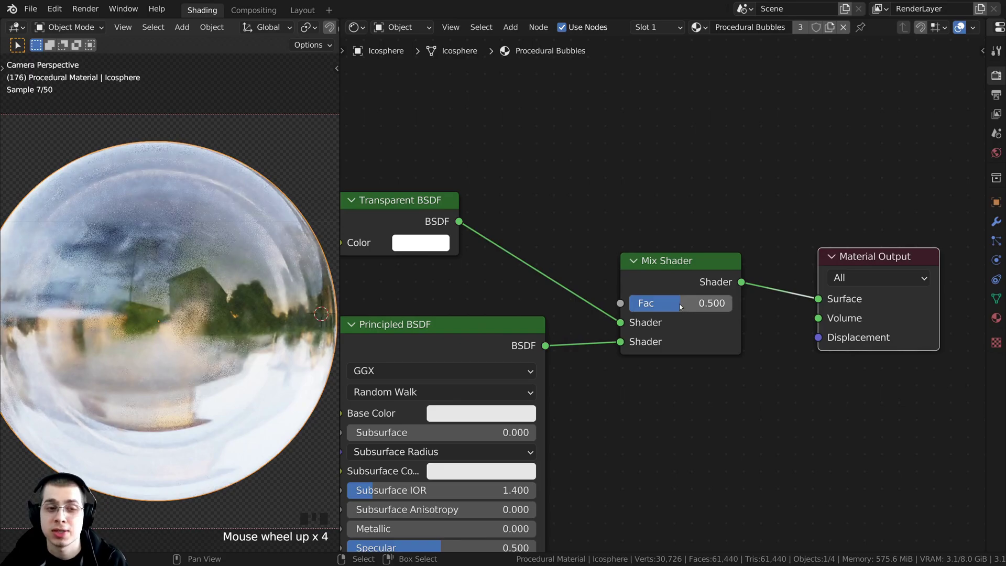
pyautogui.moveTo(680, 303); pyautogui.dragTo(631, 303)
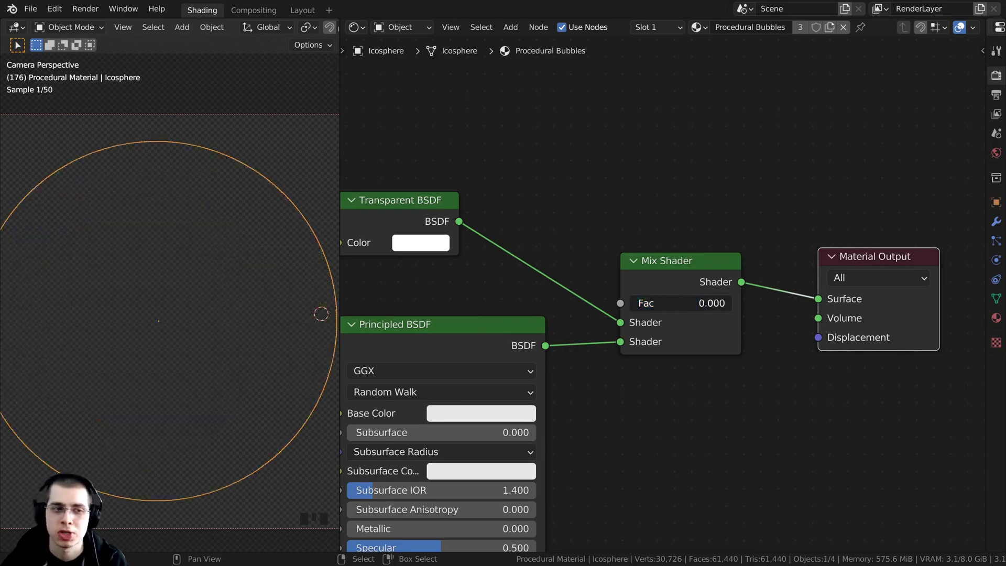
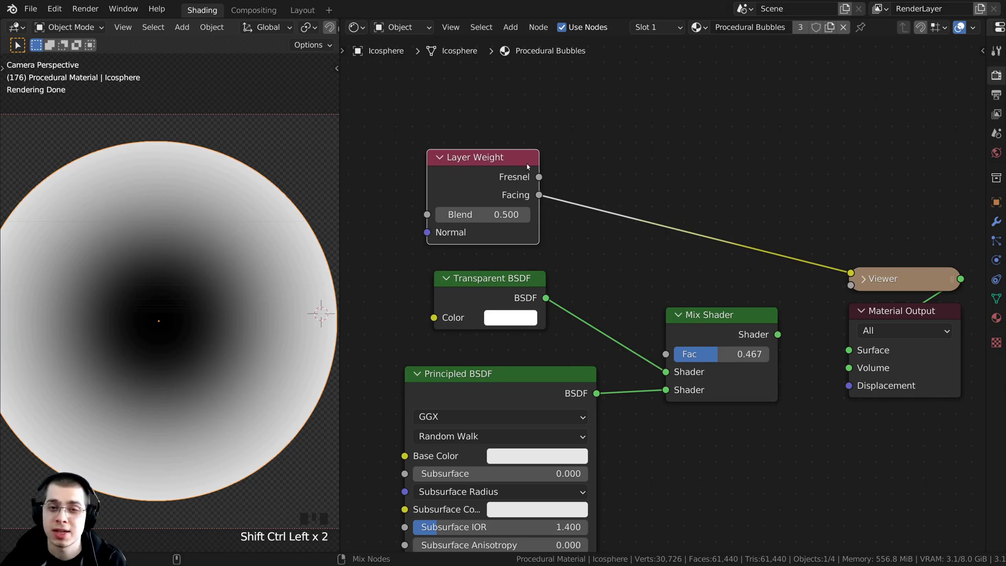
# Step: Preview the Layer Weight node's outputs and examine the Facing gradient across the large sphere
pyautogui.keyDown('ctrl'); pyautogui.keyDown('shift'); pyautogui.click(498, 171); pyautogui.keyUp('shift'); pyautogui.keyUp('ctrl')
pyautogui.keyDown('ctrl'); pyautogui.keyDown('shift'); pyautogui.click(498, 171); pyautogui.keyUp('shift'); pyautogui.keyUp('ctrl')
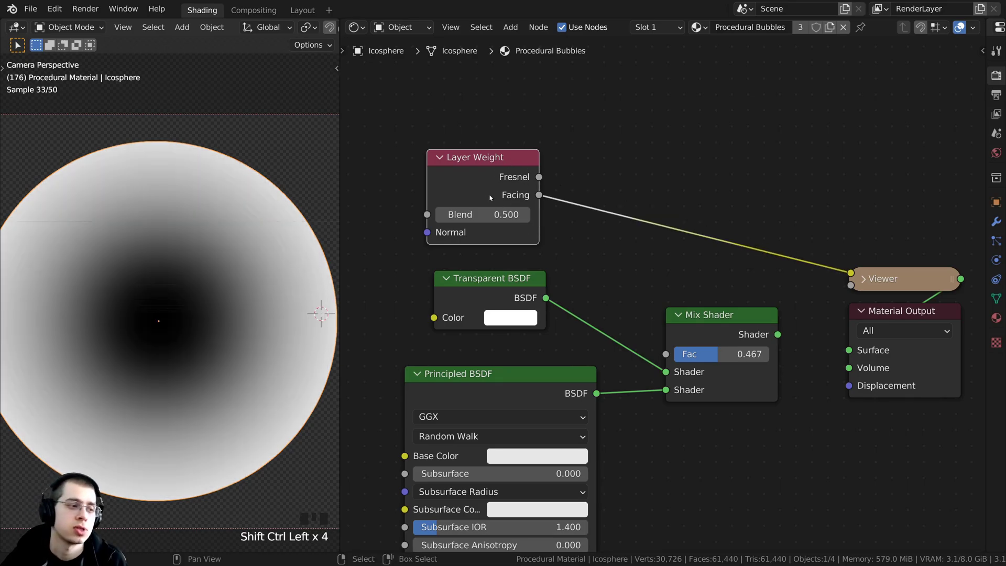
pyautogui.scroll(2, 459, 141)
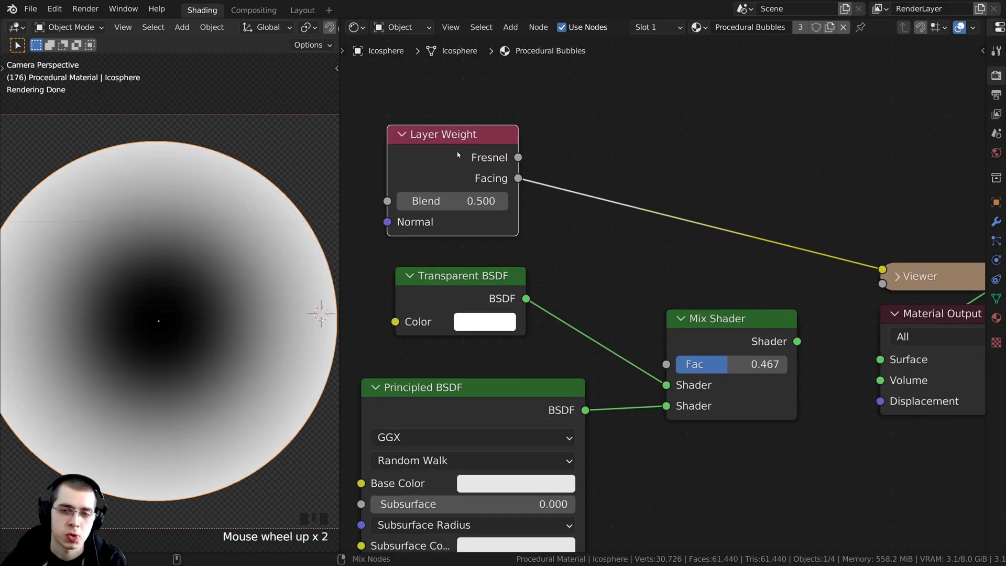
pyautogui.keyDown('ctrl'); pyautogui.keyDown('shift'); pyautogui.click(459, 152); pyautogui.keyUp('shift'); pyautogui.keyUp('ctrl')
pyautogui.keyDown('ctrl'); pyautogui.keyDown('shift'); pyautogui.click(459, 150); pyautogui.keyUp('shift'); pyautogui.keyUp('ctrl')
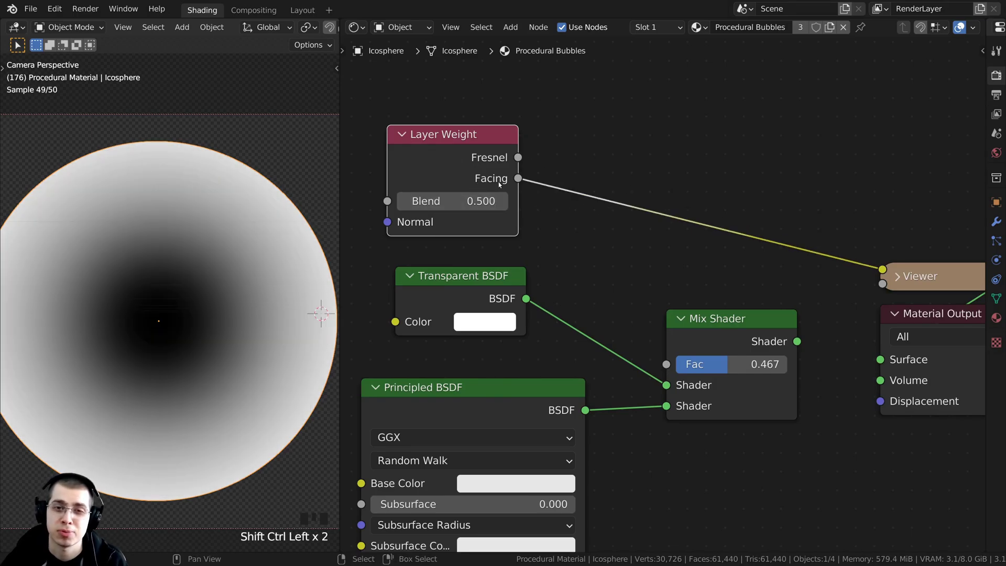
pyautogui.keyDown('shift'); pyautogui.moveTo(157, 236); pyautogui.dragTo(136, 246, button='middle'); pyautogui.keyUp('shift')
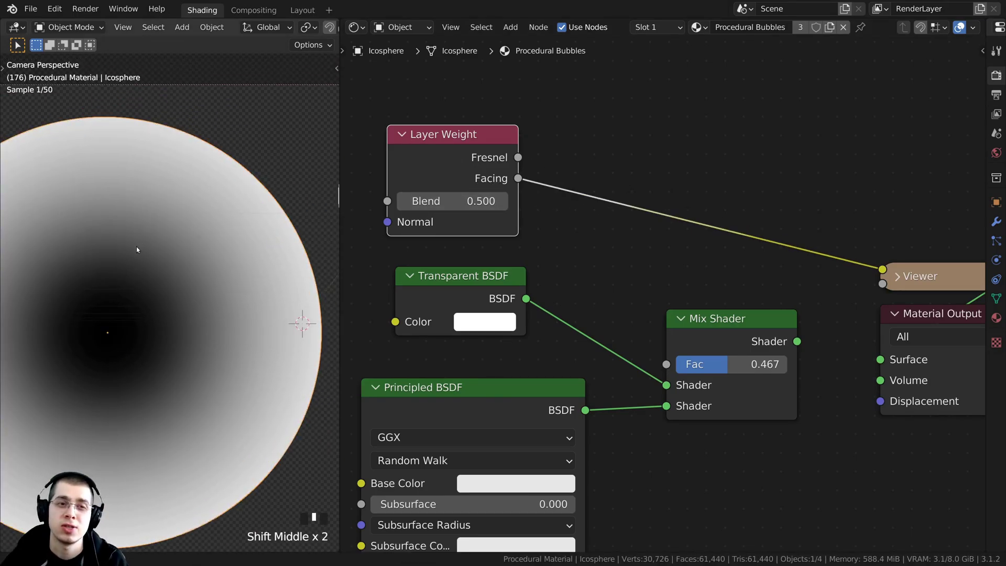
pyautogui.scroll(1, 171, 193)
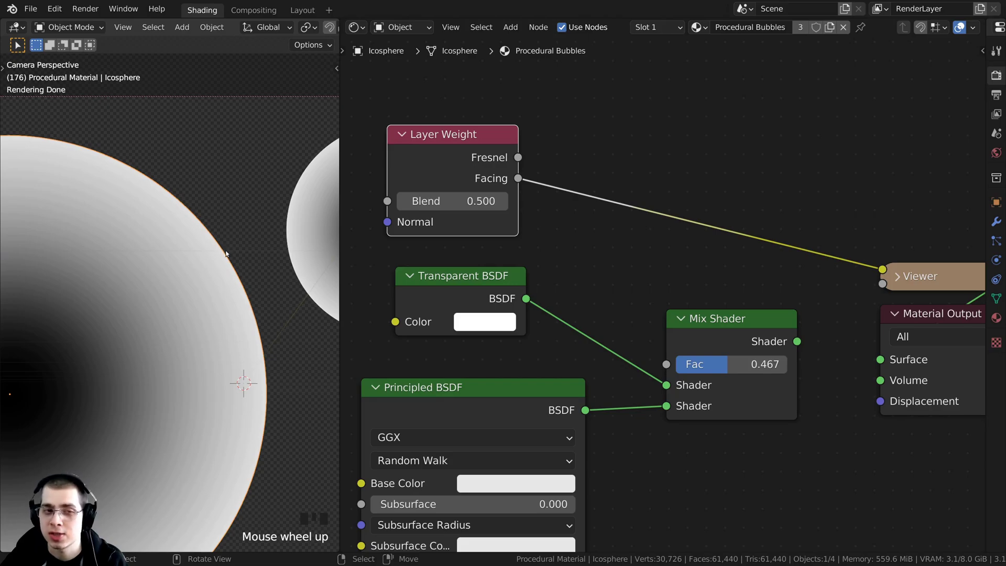
pyautogui.keyDown('shift'); pyautogui.moveTo(119, 366); pyautogui.dragTo(166, 281, button='middle'); pyautogui.keyUp('shift')
pyautogui.scroll(-2, 166, 281)
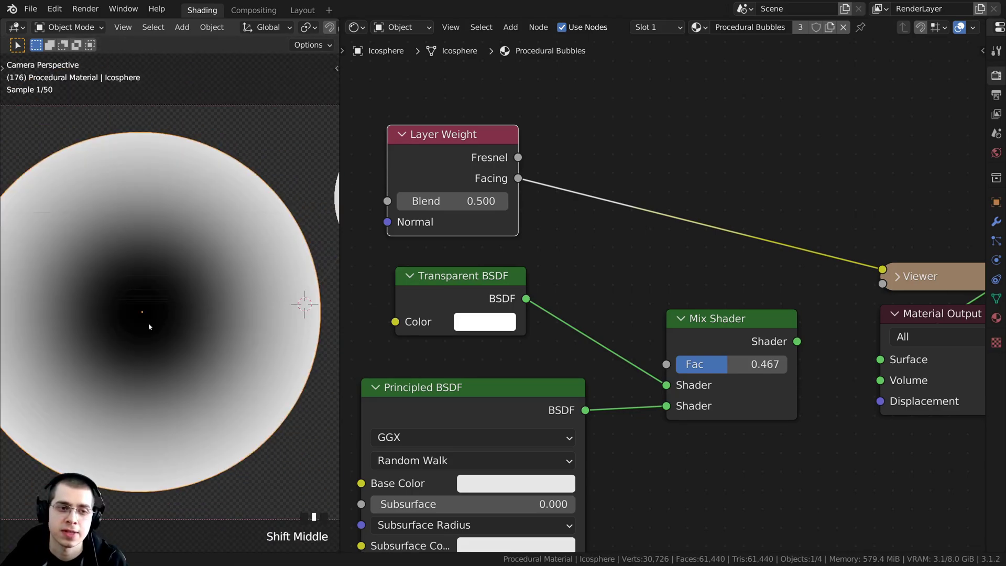
# Step: Drive the Mix Shader's Fac with the Layer Weight's Facing output, and route the Mix Shader to the Material Output's Surface
pyautogui.moveTo(715, 364); pyautogui.dragTo(681, 355, button='middle')
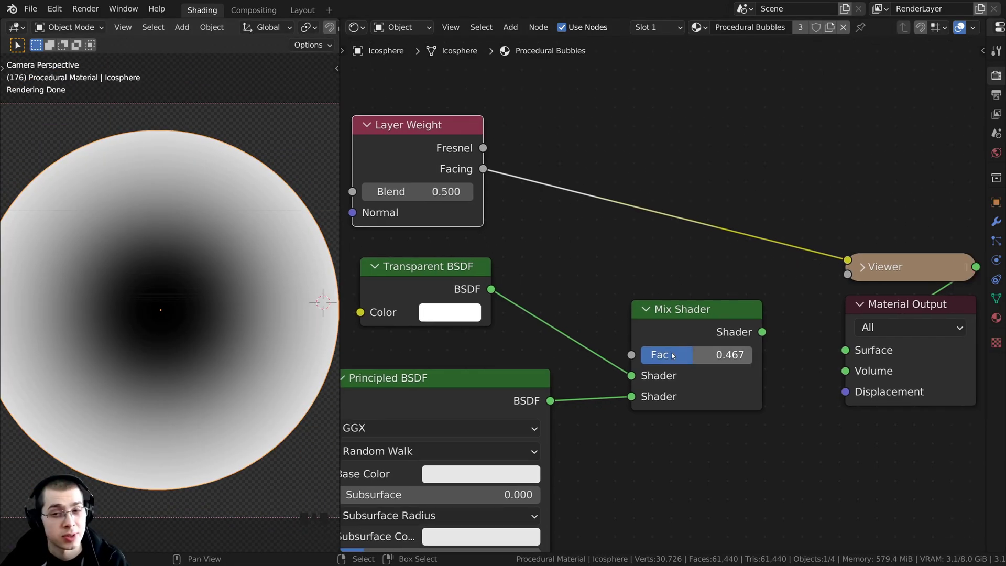
pyautogui.moveTo(681, 355)
pyautogui.mouseDown()
pyautogui.moveTo(702, 355)
pyautogui.moveTo(681, 355)
pyautogui.mouseUp()
pyautogui.moveTo(366, 136); pyautogui.dragTo(357, 139)
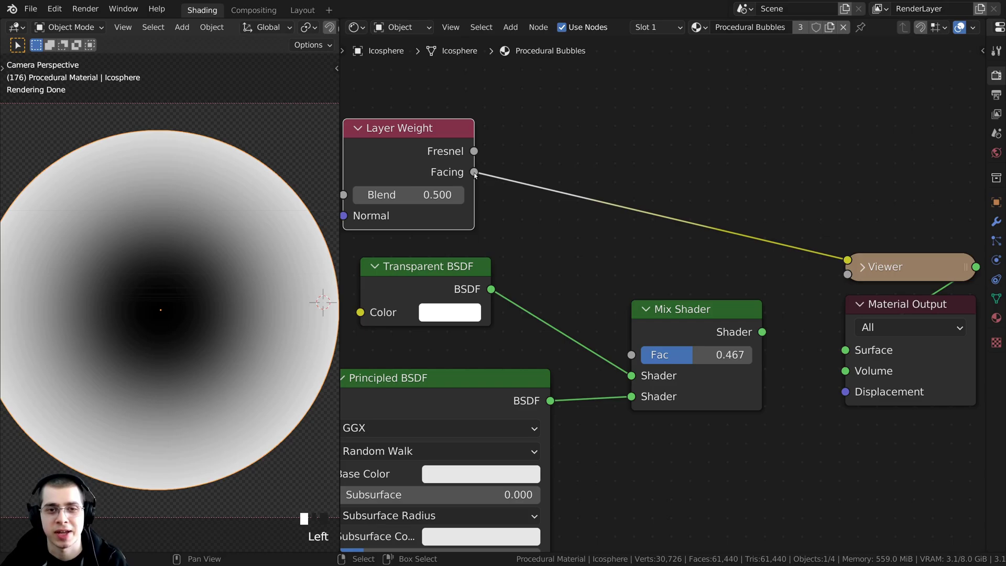
pyautogui.moveTo(474, 173); pyautogui.dragTo(630, 354)
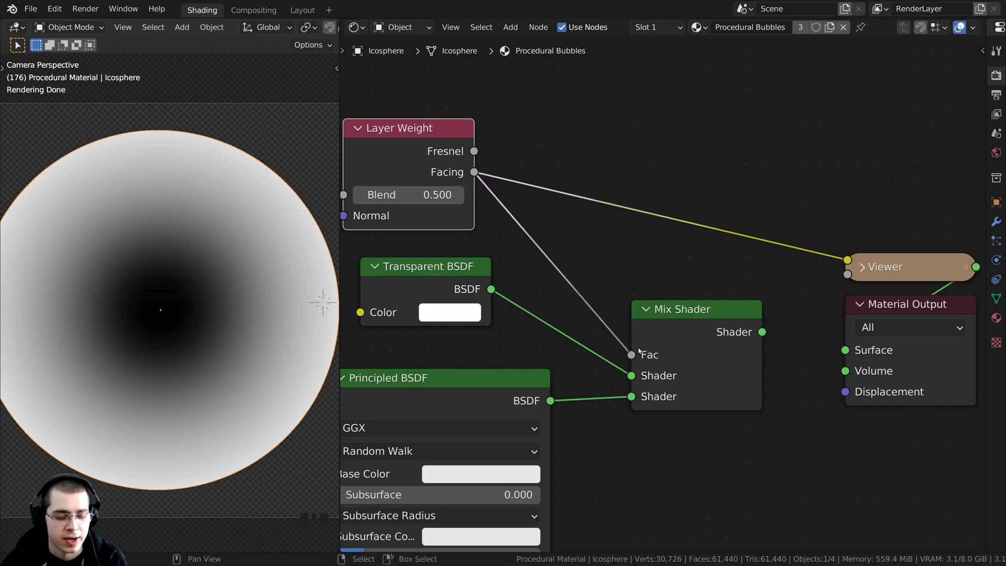
pyautogui.keyDown('ctrl'); pyautogui.keyDown('shift'); pyautogui.click(713, 324); pyautogui.keyUp('shift'); pyautogui.keyUp('ctrl')
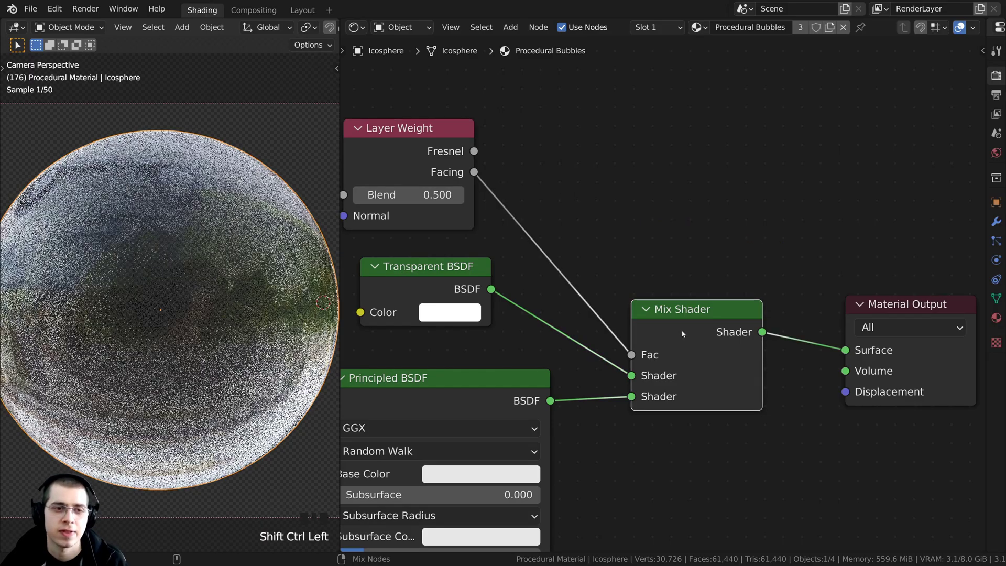
# Step: Examine the edges and the centre of the large sphere in the rendered viewport with the facing-based mix
pyautogui.keyDown('shift'); pyautogui.moveTo(242, 184); pyautogui.dragTo(172, 240, button='middle'); pyautogui.keyUp('shift')
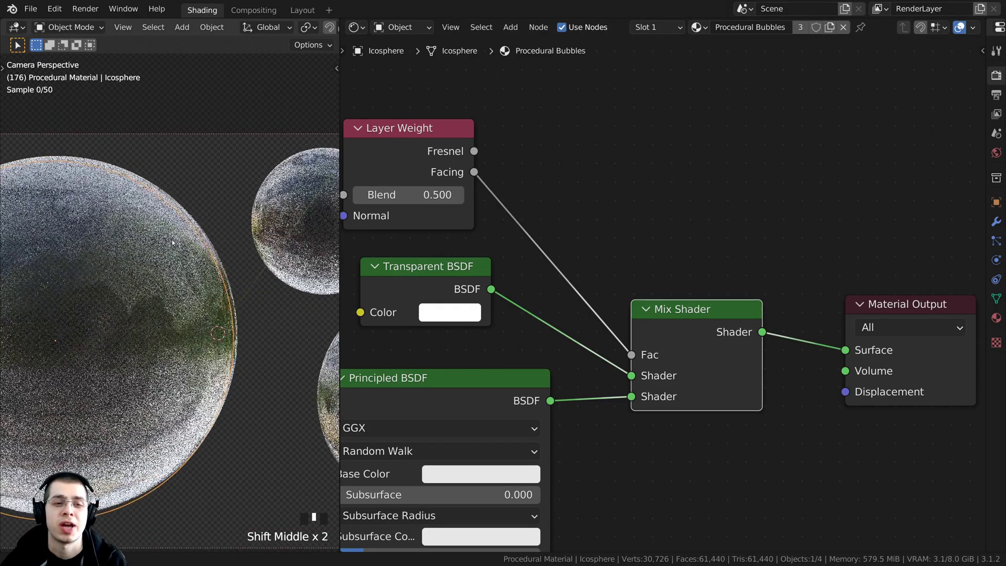
pyautogui.scroll(4, 184, 246)
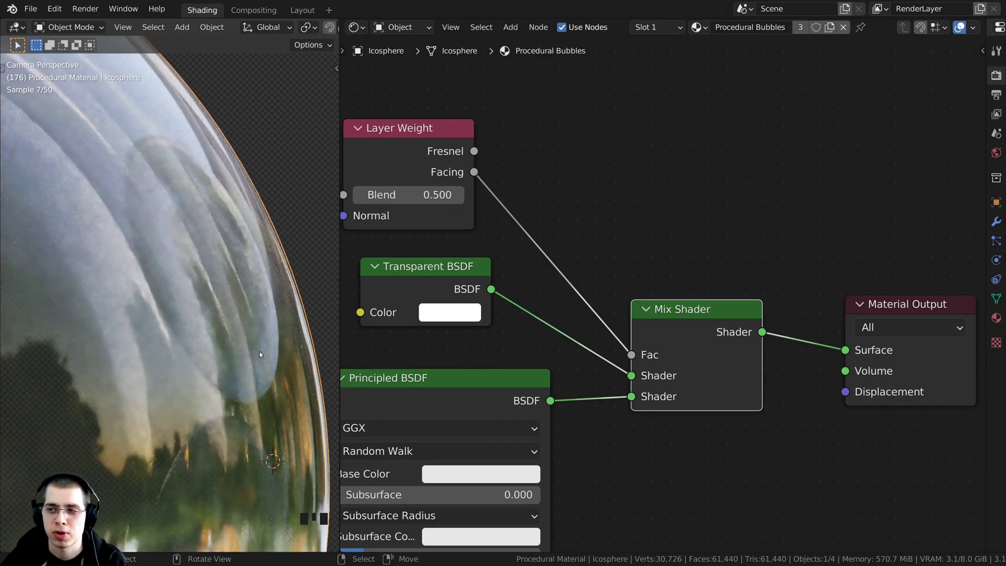
pyautogui.scroll(-2, 197, 283)
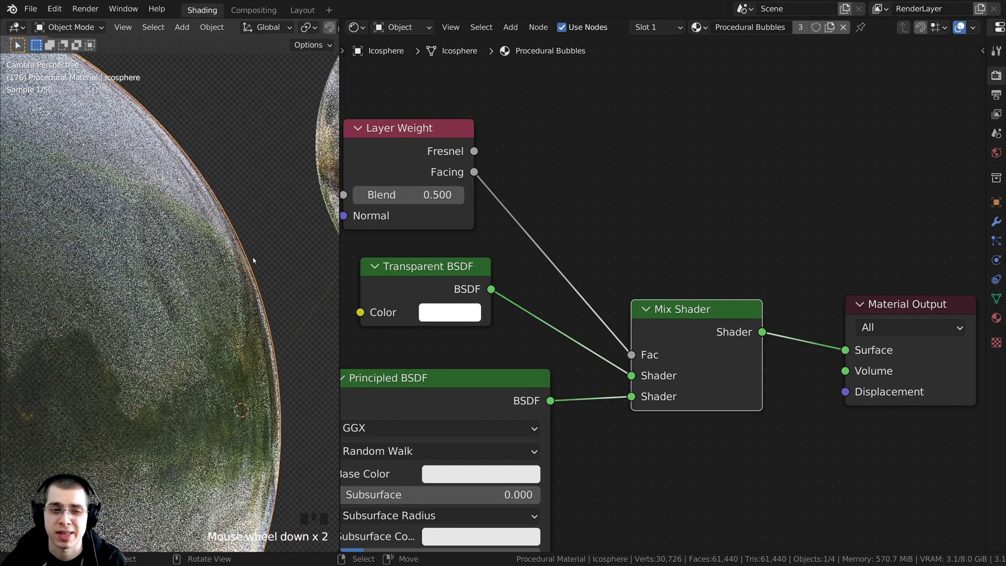
pyautogui.keyDown('shift'); pyautogui.scroll(2, 214, 402); pyautogui.keyUp('shift')
pyautogui.keyDown('shift'); pyautogui.moveTo(213, 402); pyautogui.dragTo(128, 288, button='middle'); pyautogui.keyUp('shift')
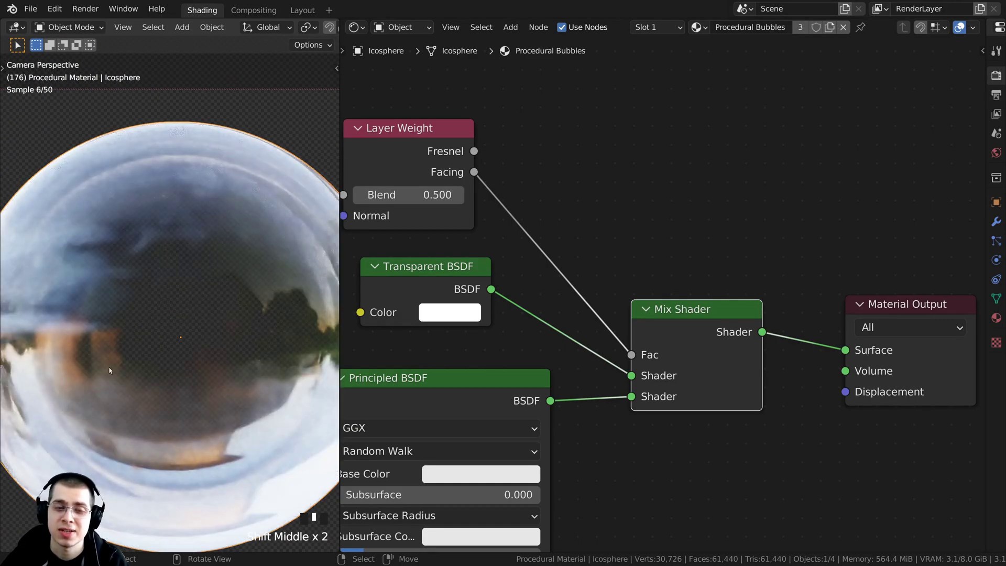
pyautogui.scroll(-1, 182, 306)
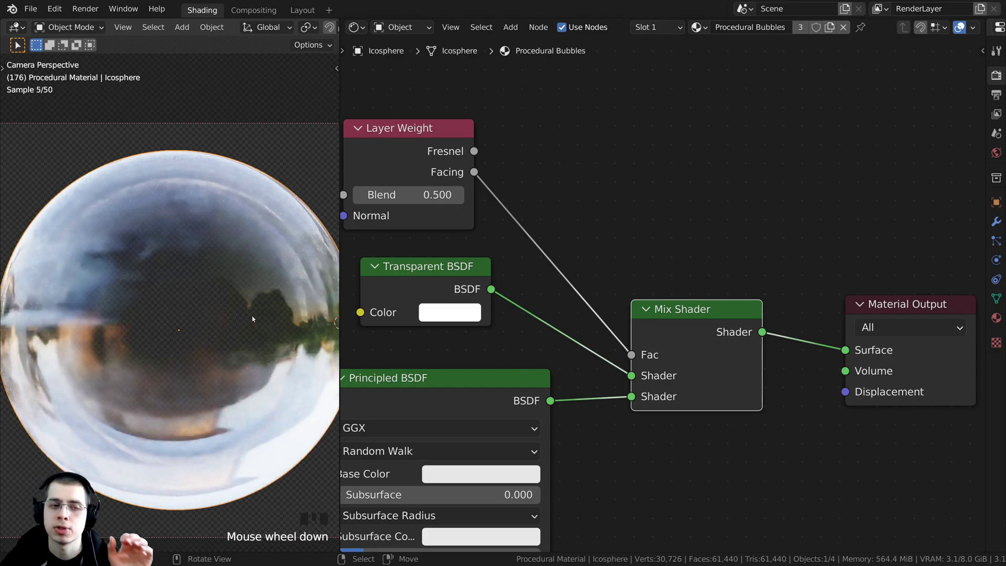
pyautogui.scroll(-1, 187, 344)
pyautogui.keyDown('shift'); pyautogui.moveTo(187, 344); pyautogui.dragTo(174, 328, button='middle'); pyautogui.keyUp('shift')
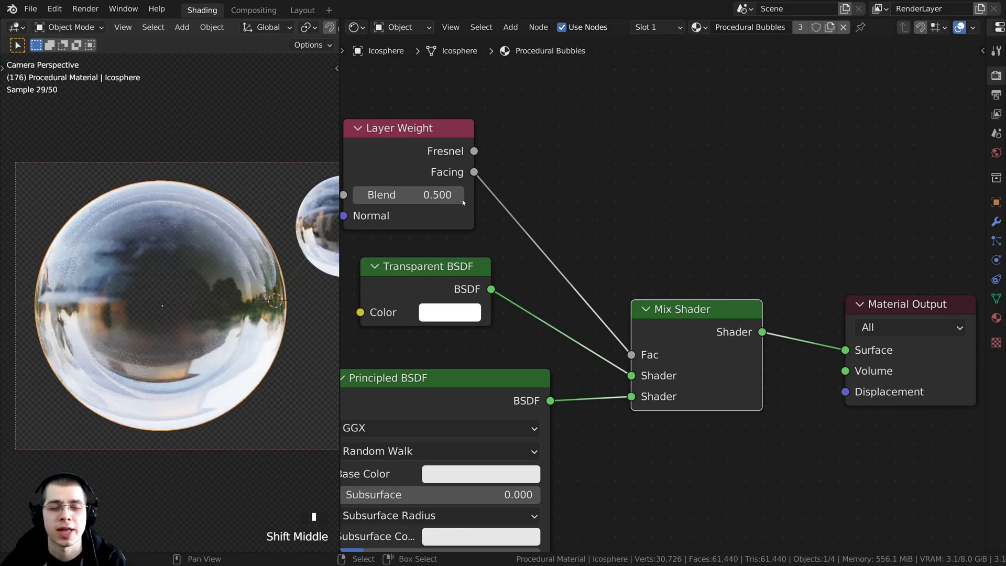
pyautogui.scroll(1, 362, 157)
# Step: Line up the Transparent BSDF node directly below the Layer Weight node
pyautogui.moveTo(398, 220); pyautogui.dragTo(412, 223, button='middle')
pyautogui.moveTo(438, 286); pyautogui.dragTo(419, 294)
pyautogui.scroll(1, 301, 274)
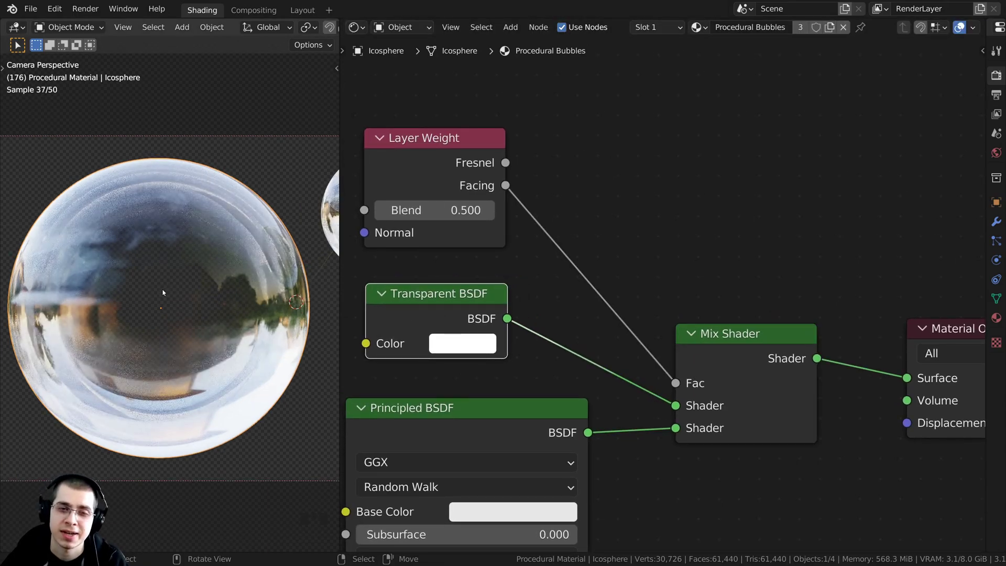
# Step: Set the Layer Weight's Blend to 0.600
pyautogui.scroll(1, 471, 262)
pyautogui.moveTo(482, 257); pyautogui.dragTo(494, 261, button='middle')
pyautogui.scroll(2, 494, 263)
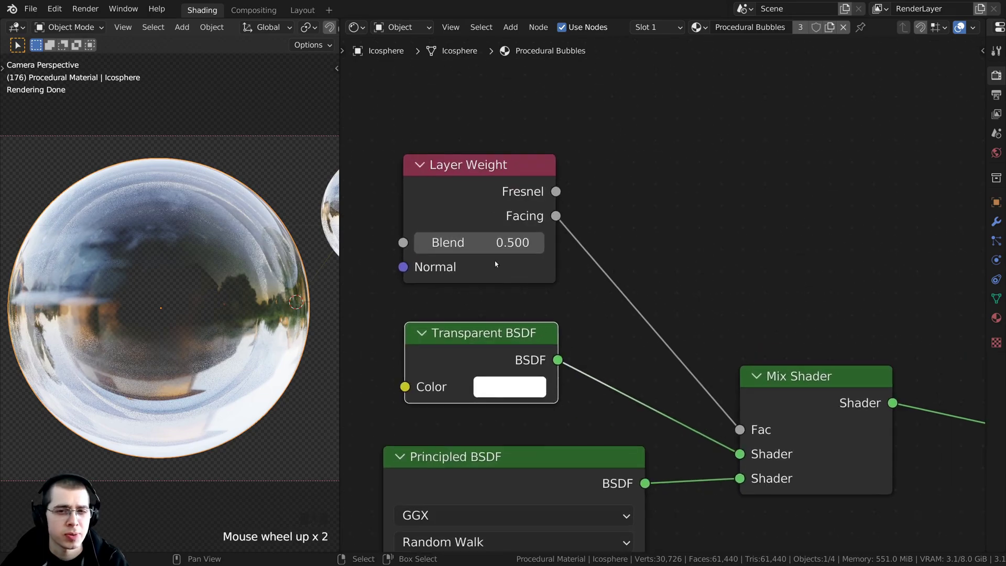
pyautogui.click(507, 244)
pyautogui.click(486, 241)
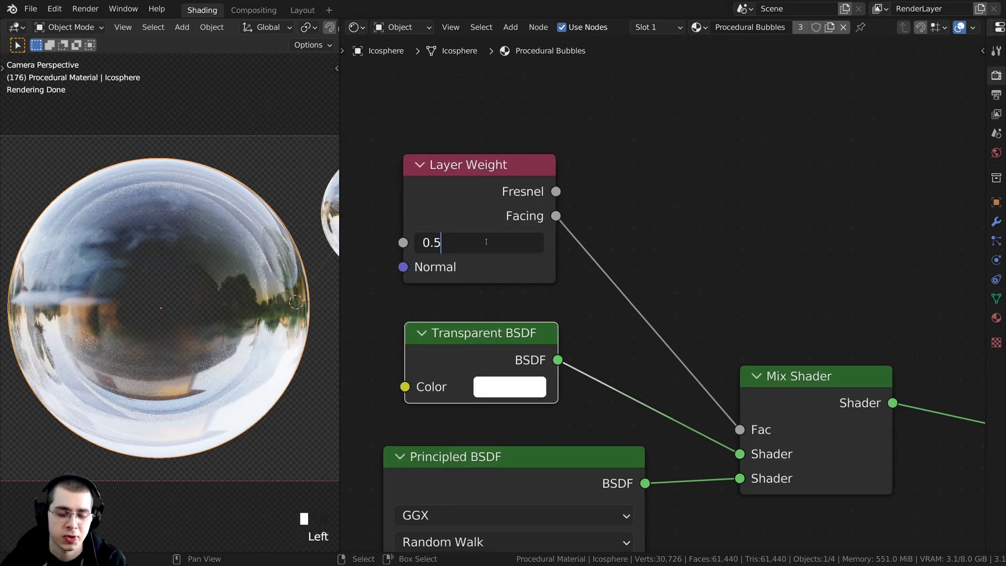
pyautogui.press('BackSpace')
pyautogui.write('6')
pyautogui.press('Return')
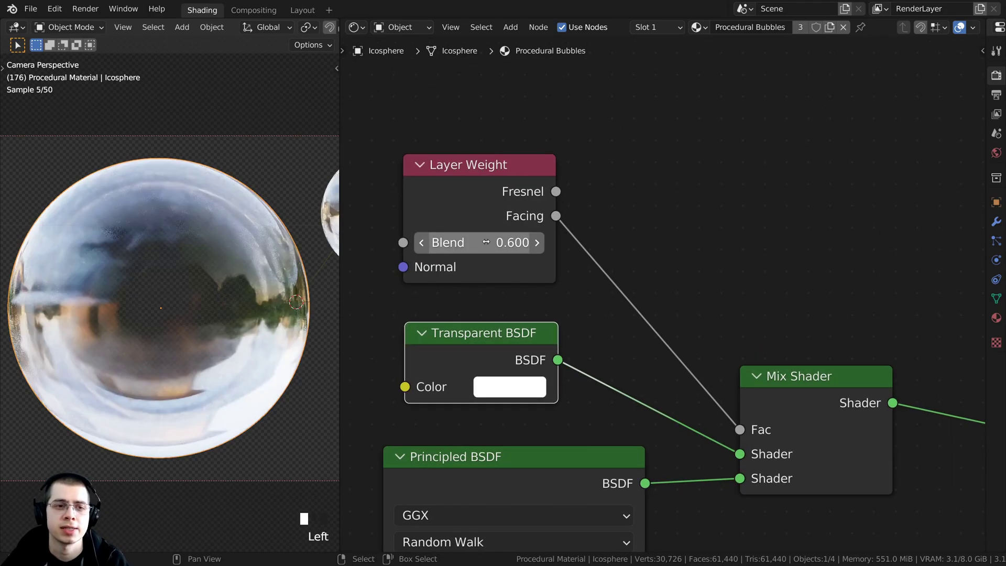
# Step: Preview the Layer Weight's Facing output and compare the gradient at Blend values 0.500 and 0.600, ending on 0.600
pyautogui.keyDown('ctrl'); pyautogui.keyDown('shift'); pyautogui.click(481, 193); pyautogui.keyUp('shift'); pyautogui.keyUp('ctrl')
pyautogui.keyDown('ctrl'); pyautogui.keyDown('shift'); pyautogui.click(481, 193); pyautogui.keyUp('shift'); pyautogui.keyUp('ctrl')
pyautogui.keyDown('ctrl'); pyautogui.keyDown('shift'); pyautogui.click(477, 190); pyautogui.keyUp('shift'); pyautogui.keyUp('ctrl')
pyautogui.keyDown('ctrl'); pyautogui.keyDown('shift'); pyautogui.click(471, 181); pyautogui.keyUp('shift'); pyautogui.keyUp('ctrl')
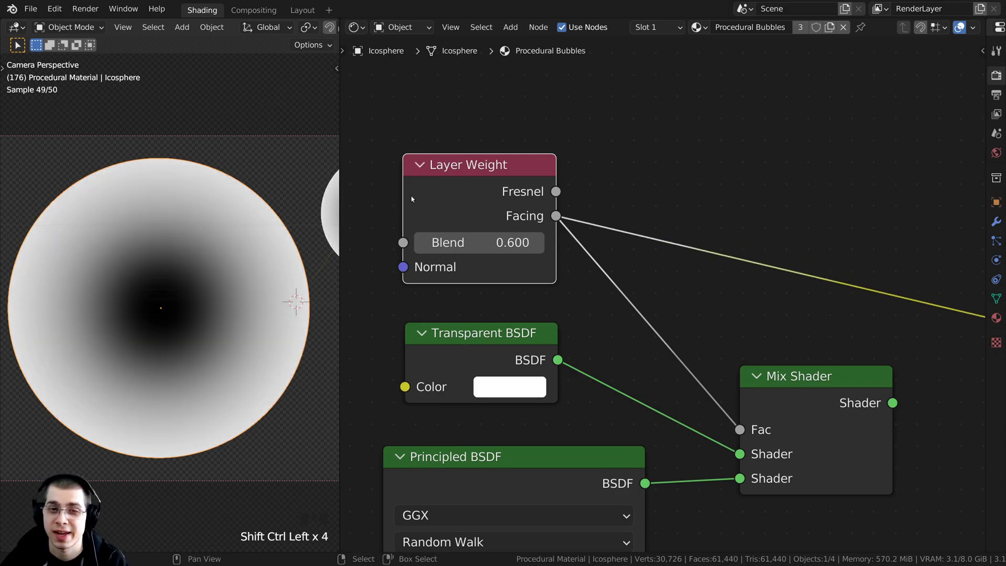
pyautogui.click(423, 238)
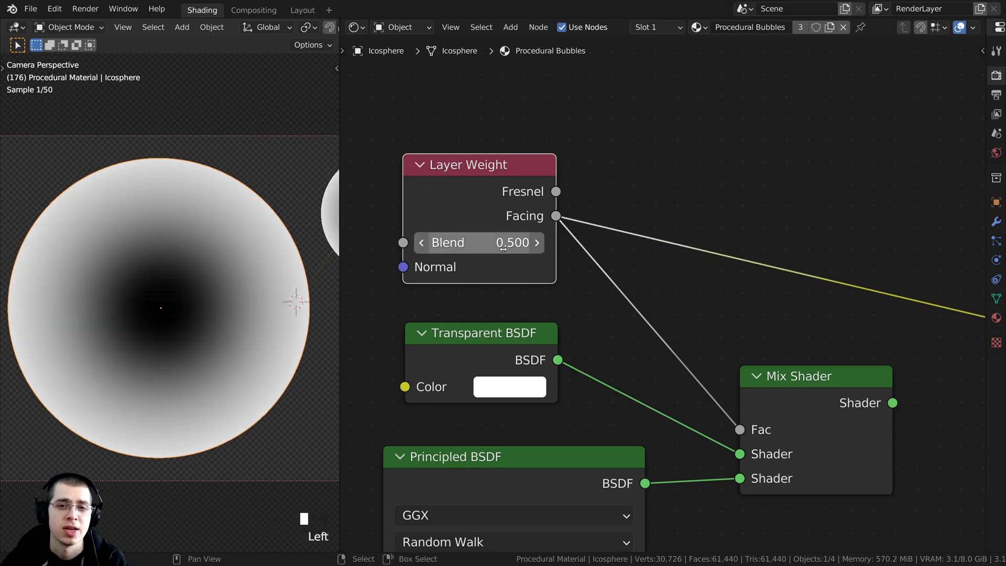
pyautogui.click(540, 243)
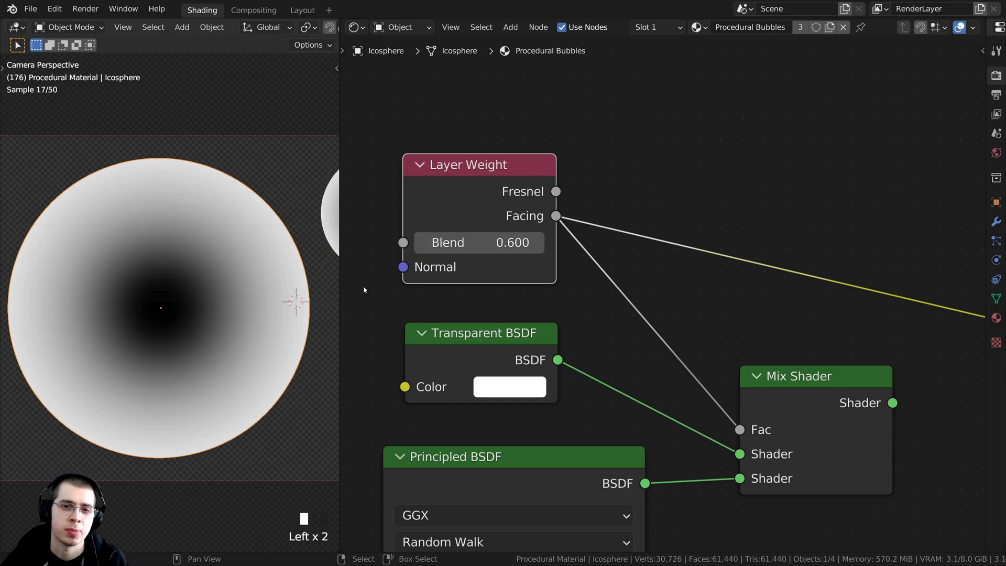
pyautogui.scroll(2, 146, 260)
pyautogui.click(421, 242)
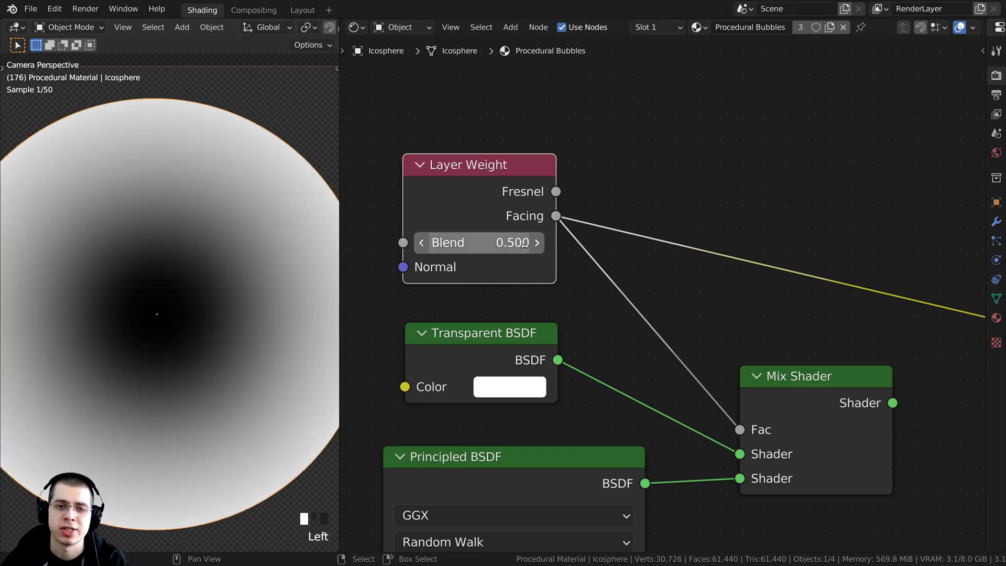
pyautogui.click(537, 243)
# Step: Reconnect the Mix Shader to the Material Output's Surface and inspect the bubbles from another angle and through the camera
pyautogui.scroll(-5, 636, 283)
pyautogui.moveTo(779, 371); pyautogui.dragTo(719, 362, button='middle')
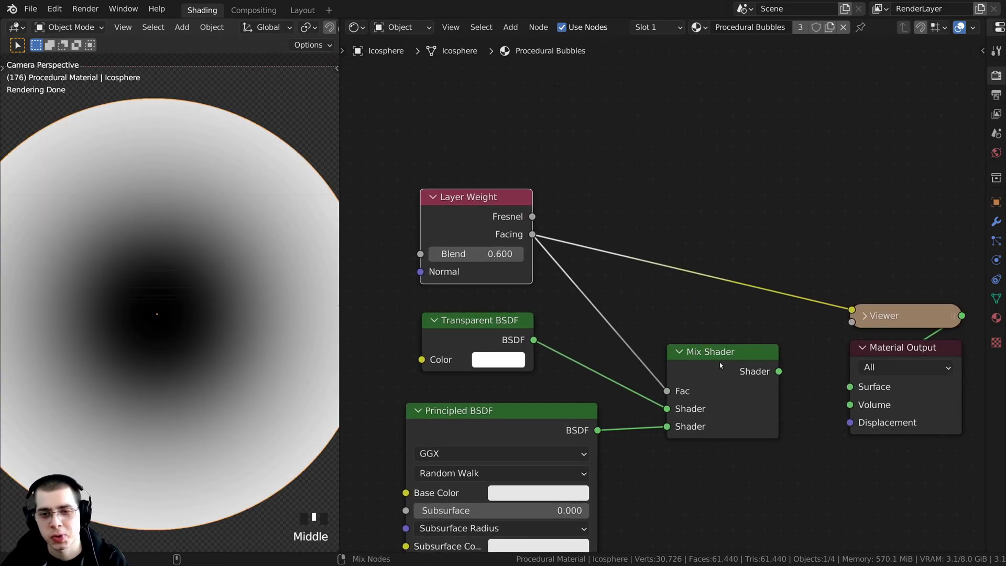
pyautogui.keyDown('ctrl'); pyautogui.keyDown('shift'); pyautogui.click(719, 362); pyautogui.keyUp('shift'); pyautogui.keyUp('ctrl')
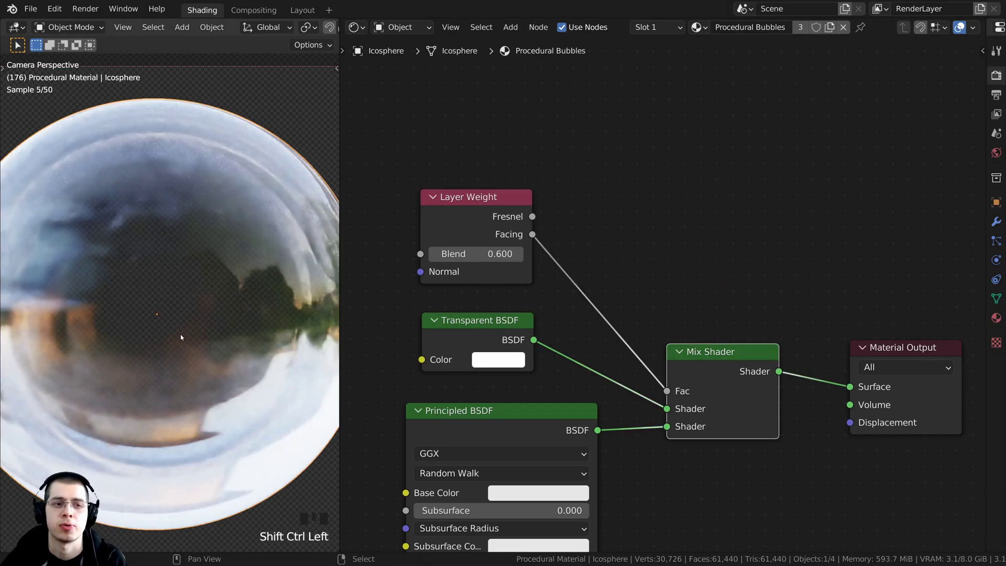
pyautogui.moveTo(184, 328); pyautogui.dragTo(182, 311, button='middle')
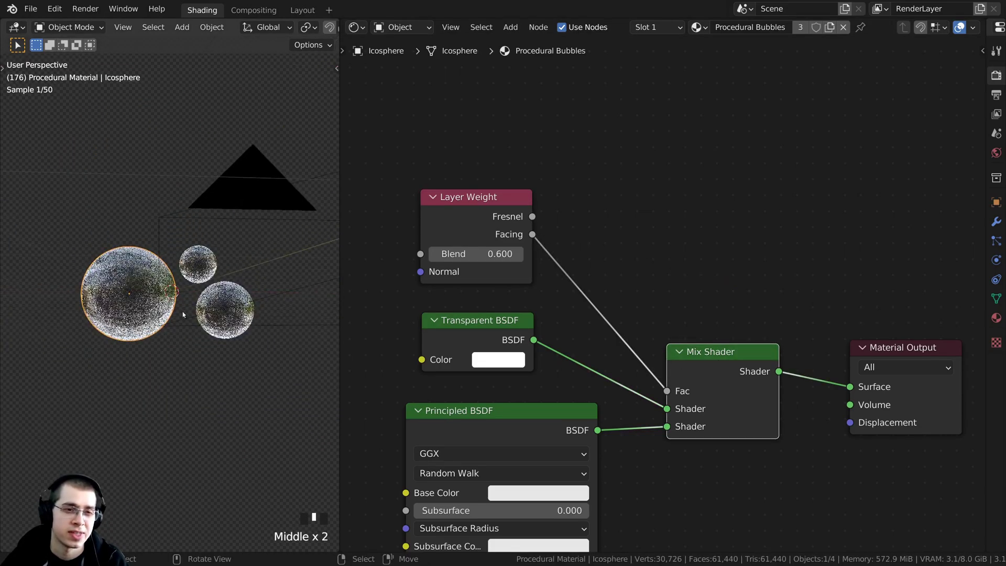
pyautogui.press('KP_0')
pyautogui.scroll(1, 171, 293)
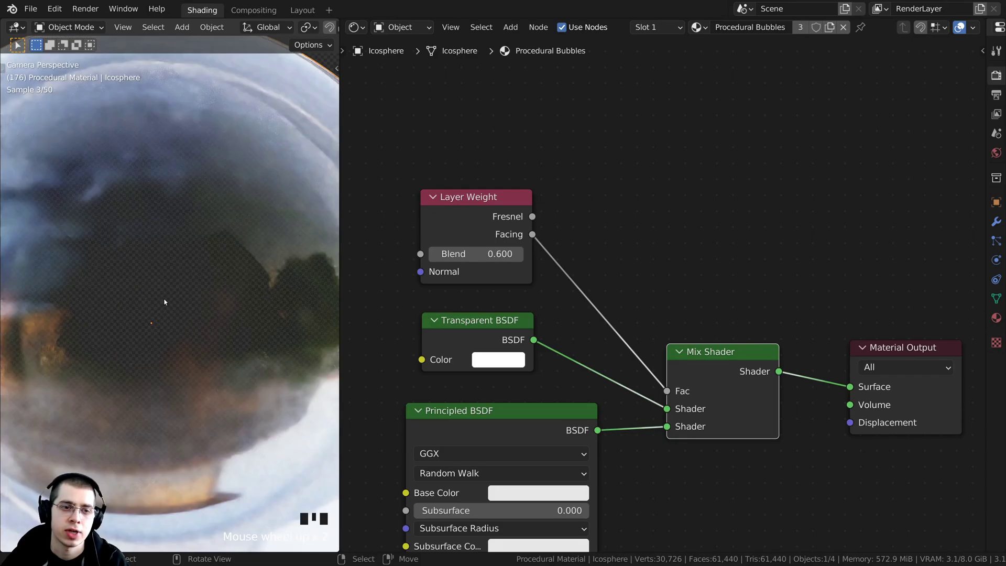
# Step: Insert a ColorRamp node between the Layer Weight's Facing output and the Mix Shader's Fac input
pyautogui.scroll(-1, 173, 269)
pyautogui.scroll(-1, 521, 335)
pyautogui.moveTo(522, 336); pyautogui.dragTo(562, 333, button='middle')
pyautogui.moveTo(562, 333); pyautogui.dragTo(553, 342)
pyautogui.moveTo(540, 243); pyautogui.dragTo(526, 235)
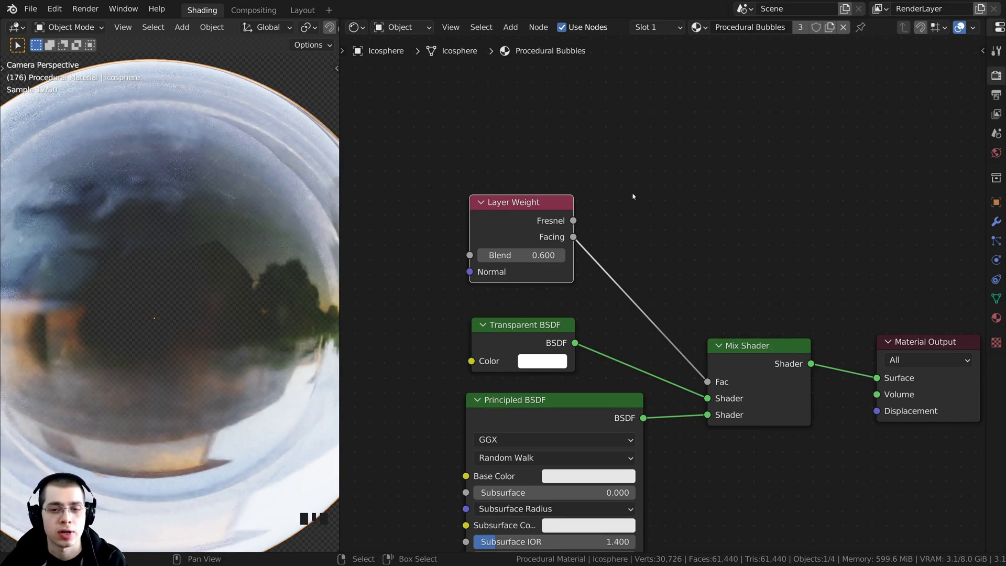
pyautogui.hotkey('shift', 'a')
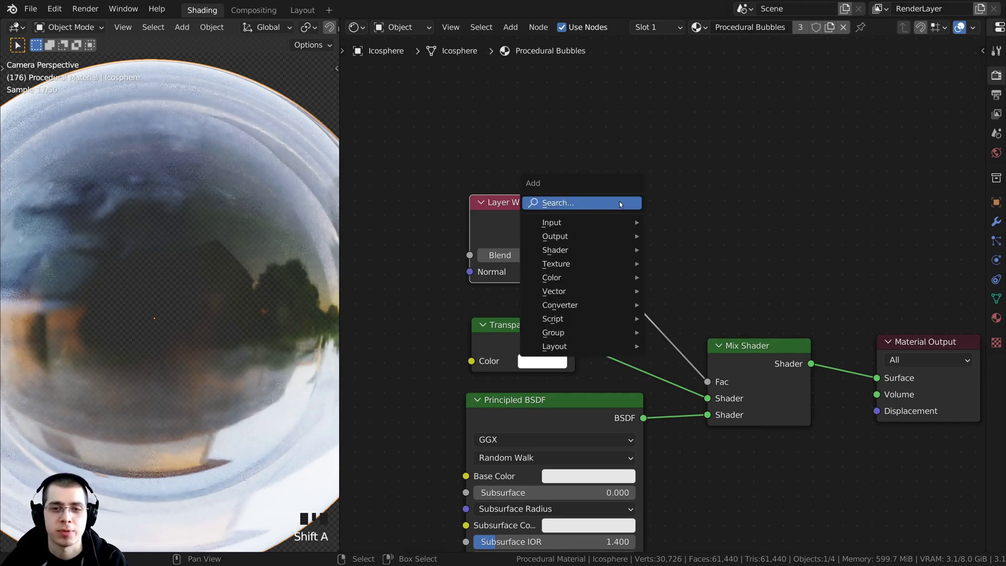
pyautogui.click(620, 204)
pyautogui.write('col')
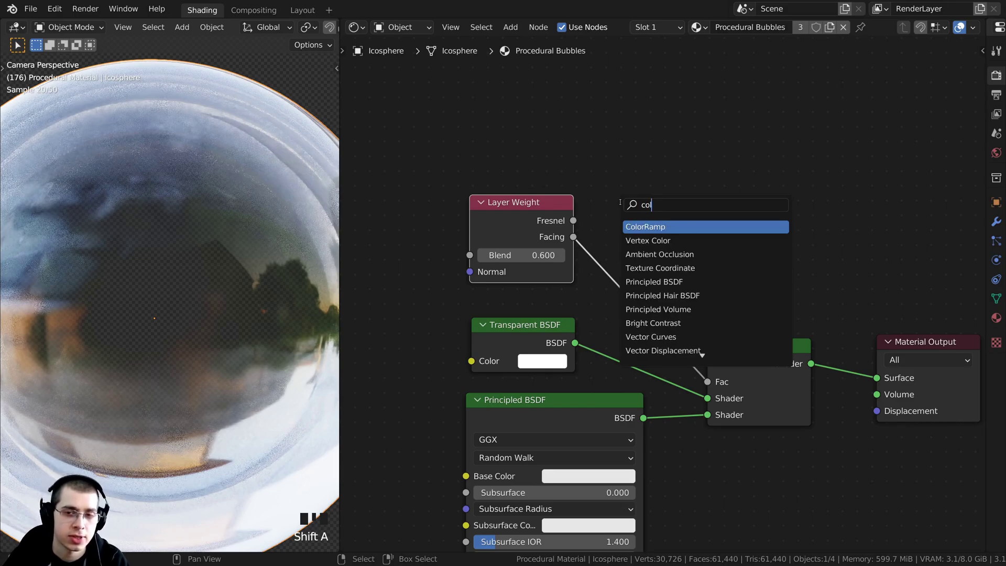
pyautogui.click(650, 227)
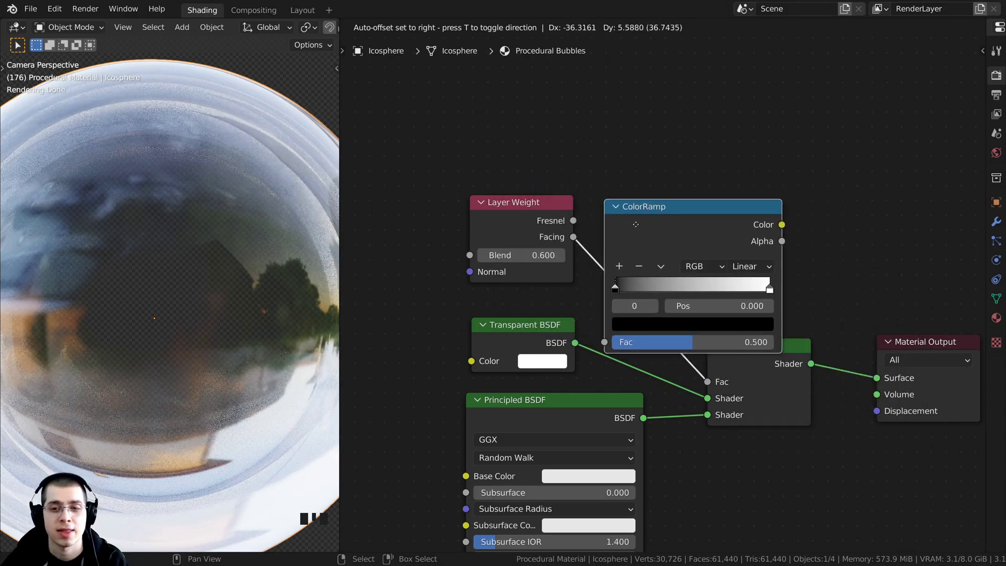
pyautogui.click(636, 225)
pyautogui.moveTo(660, 299); pyautogui.dragTo(639, 339, button='middle')
# Step: Try the ColorRamp's black stop at full white, value 1.000, and inspect the whole large bubble
pyautogui.click(722, 348)
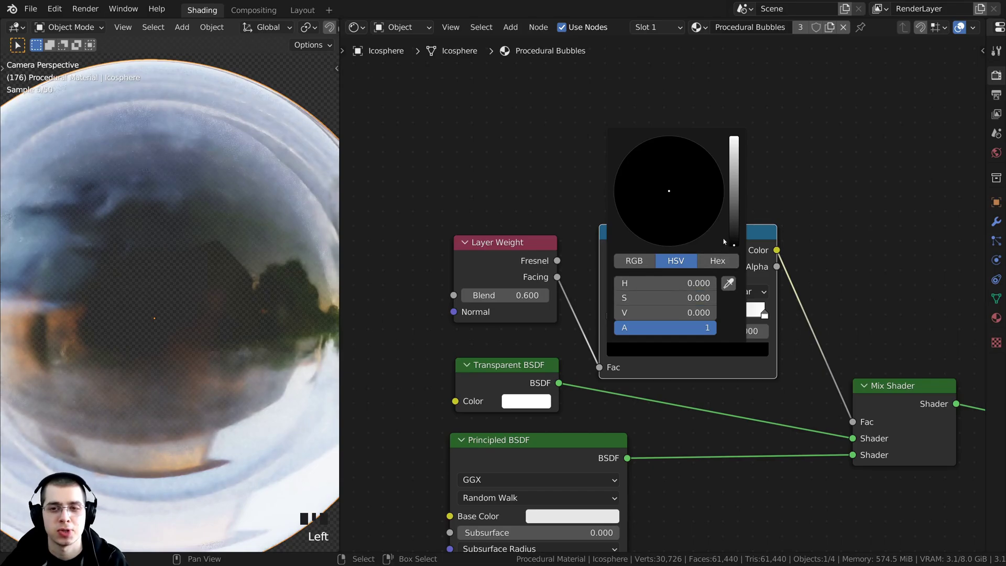
pyautogui.moveTo(732, 241); pyautogui.dragTo(733, 137)
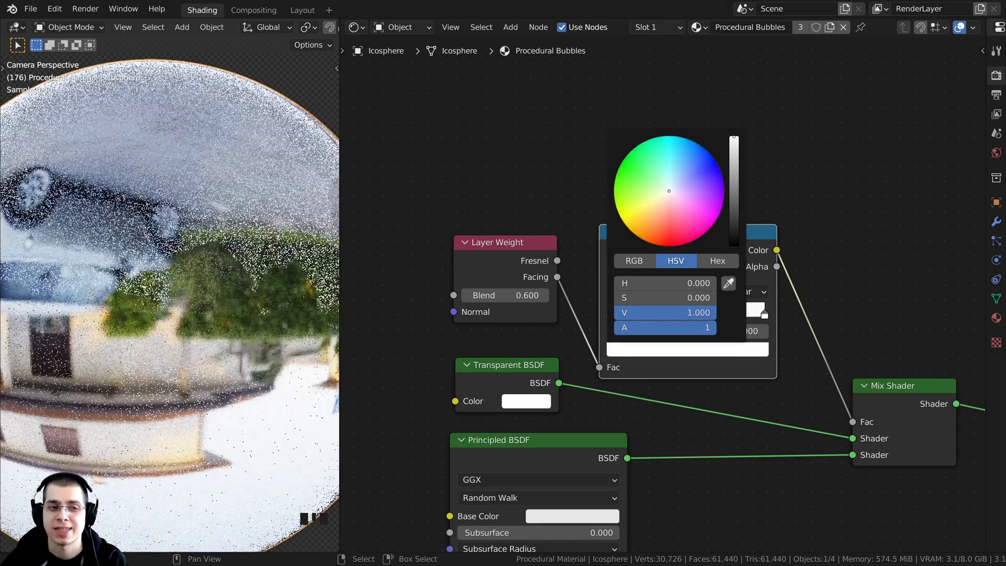
pyautogui.scroll(-2, 661, 290)
pyautogui.scroll(-2, 173, 304)
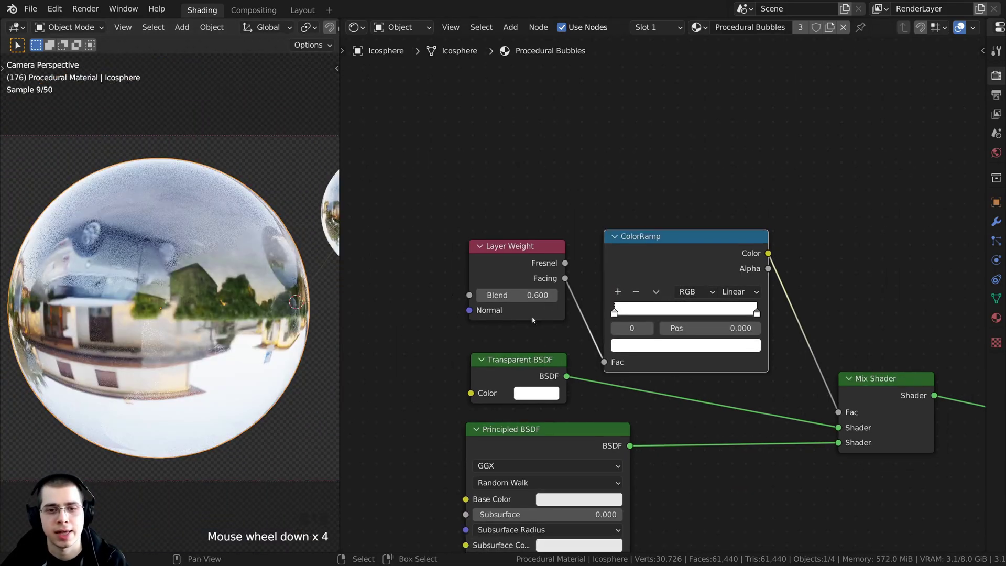
pyautogui.moveTo(551, 443); pyautogui.dragTo(551, 426, button='middle')
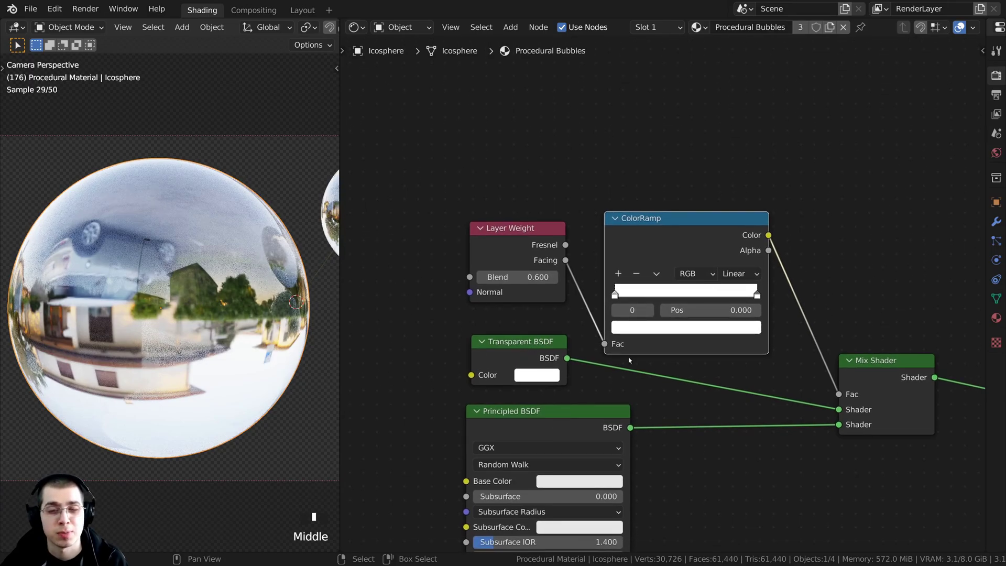
pyautogui.scroll(2, 629, 360)
# Step: Set the colour of the ColorRamp's first stop to dark grey, hex 3D3D3D, and nudge the node upward
pyautogui.click(648, 336)
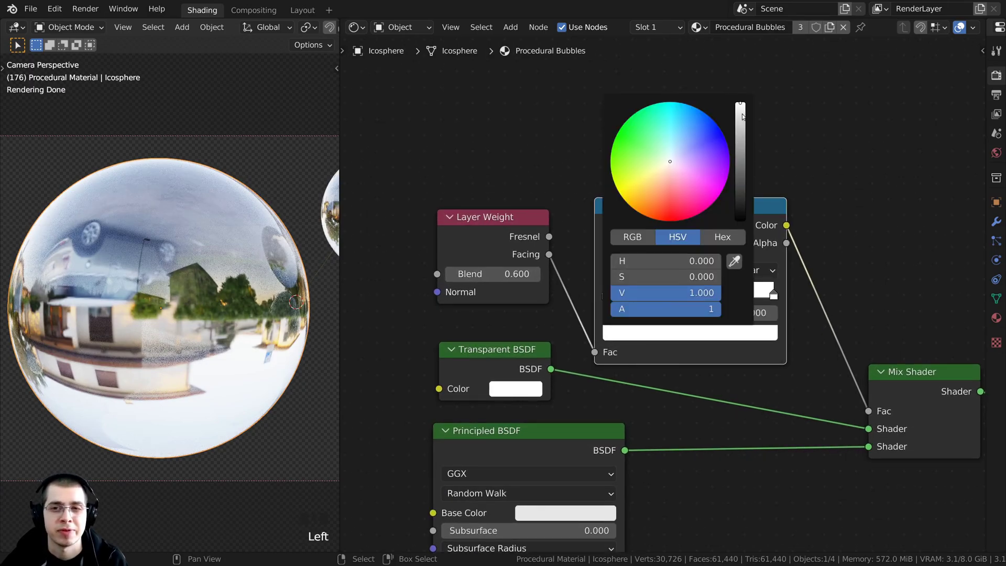
pyautogui.moveTo(740, 111); pyautogui.dragTo(740, 170)
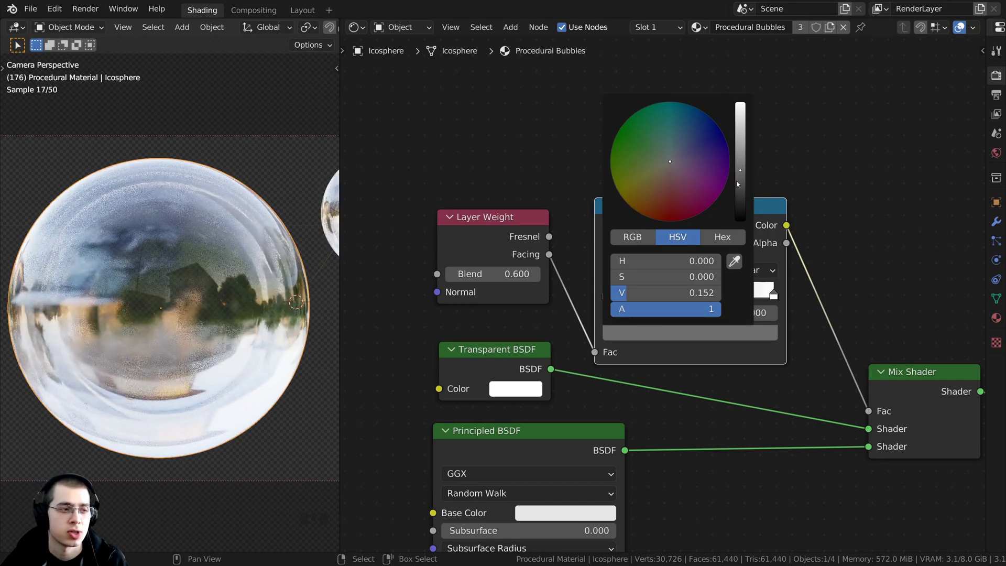
pyautogui.click(737, 183)
pyautogui.click(763, 290)
pyautogui.click(723, 236)
pyautogui.click(665, 261)
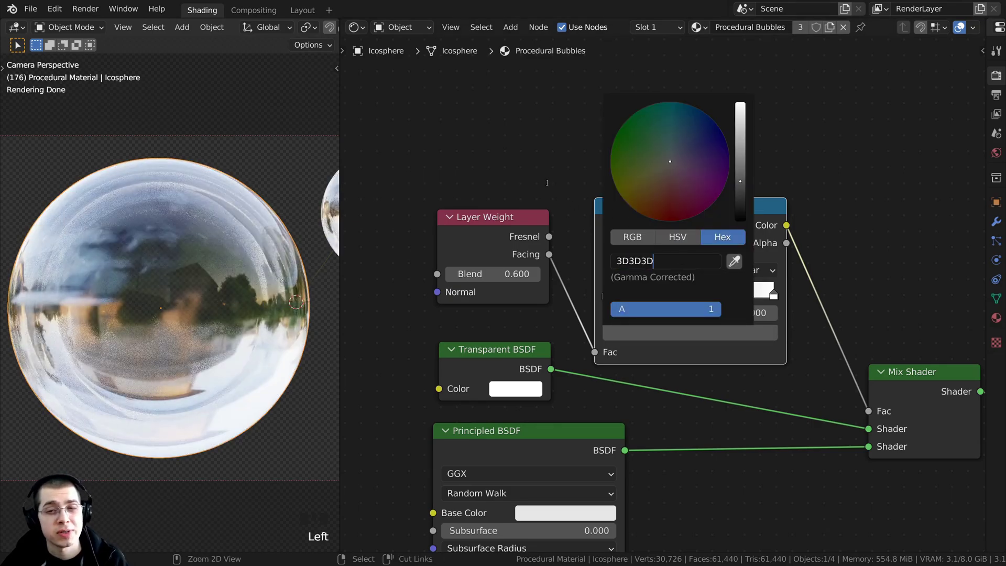
pyautogui.write('3D3D3D')
pyautogui.press('Return')
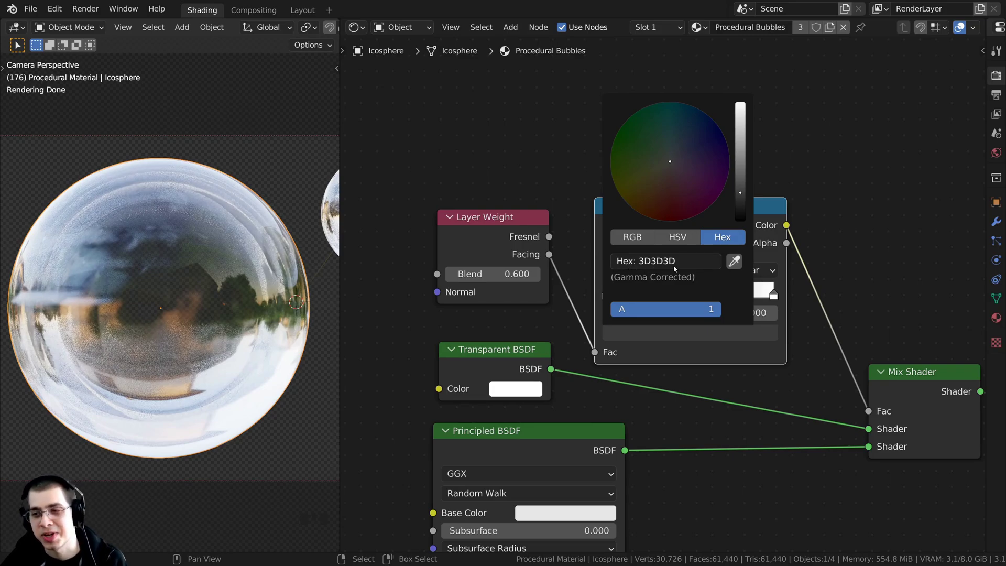
pyautogui.click(639, 262)
pyautogui.keyDown('ctrl'); pyautogui.moveTo(639, 262); pyautogui.dragTo(686, 282, button='middle'); pyautogui.keyUp('ctrl')
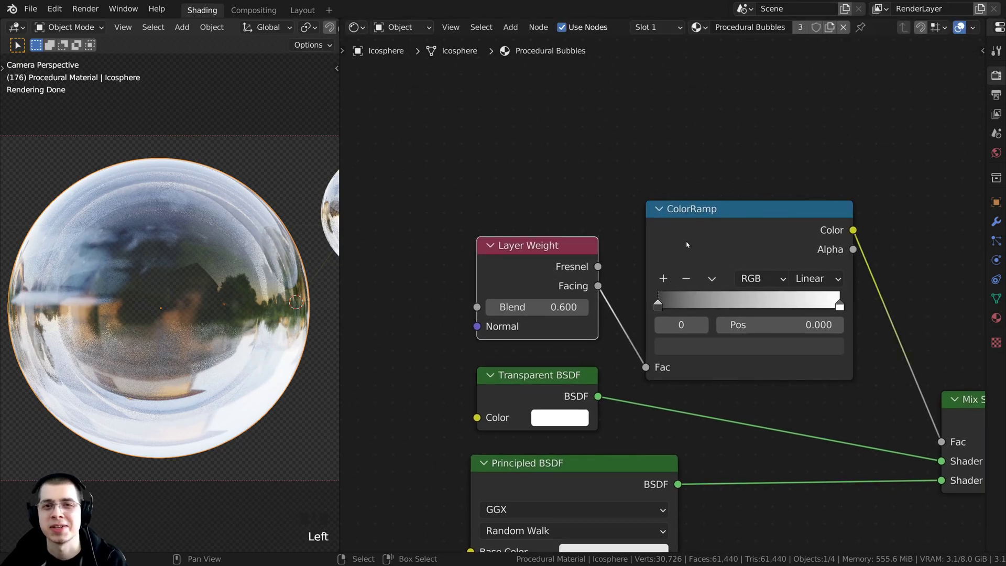
pyautogui.moveTo(697, 208); pyautogui.dragTo(703, 208)
pyautogui.scroll(-2, 448, 393)
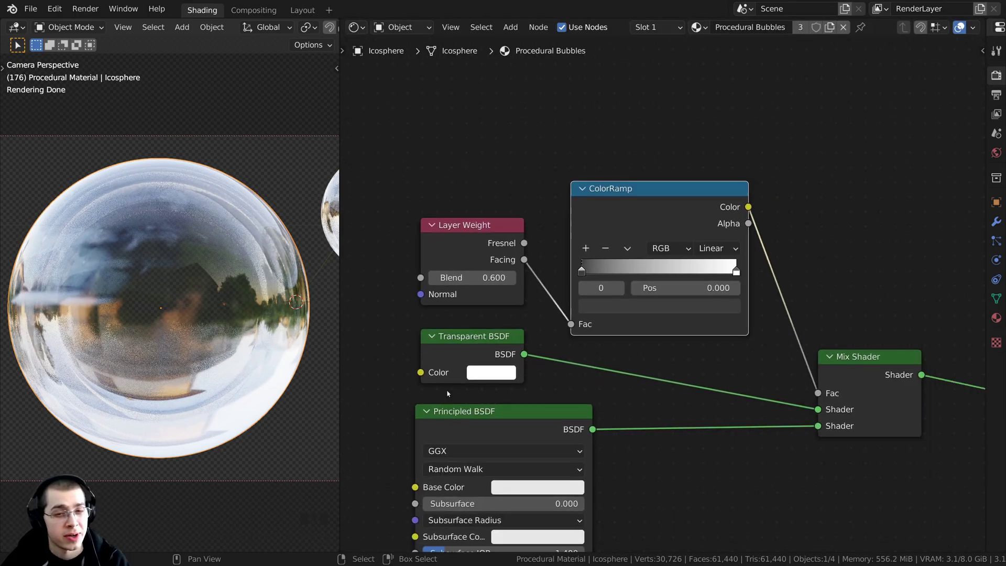
# Step: Set the Transparent BSDF's Color to pure white, hex FFFFFF
pyautogui.click(482, 373)
pyautogui.click(592, 162)
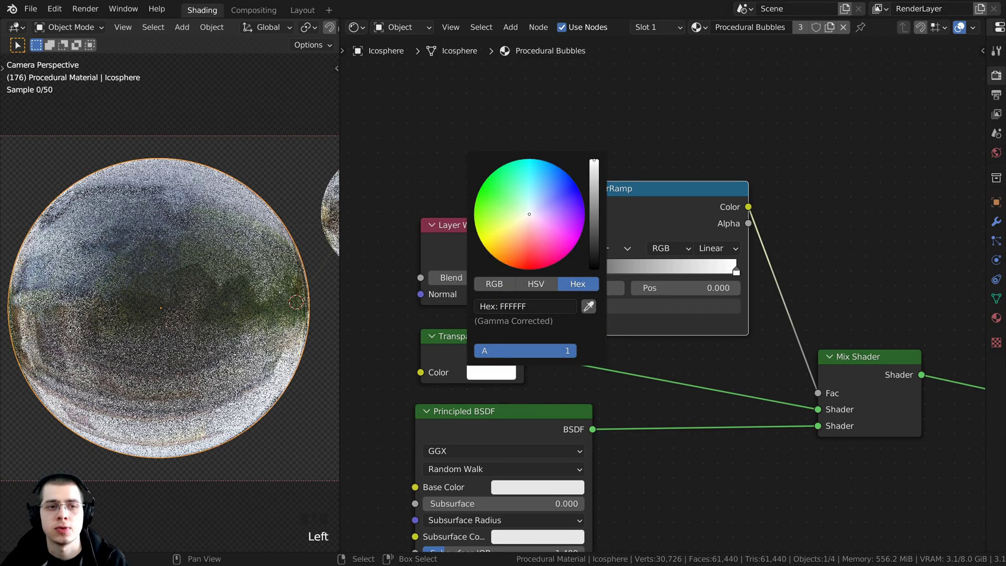
pyautogui.click(483, 371)
pyautogui.moveTo(594, 163)
pyautogui.mouseDown()
pyautogui.moveTo(593, 268)
pyautogui.moveTo(593, 160)
pyautogui.mouseUp()
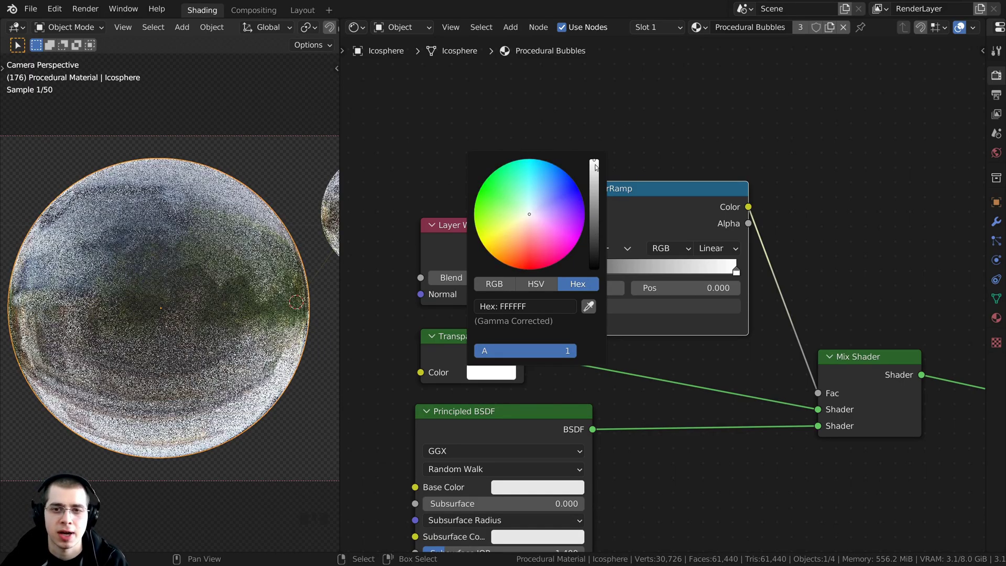
pyautogui.moveTo(488, 325); pyautogui.dragTo(503, 285, button='middle')
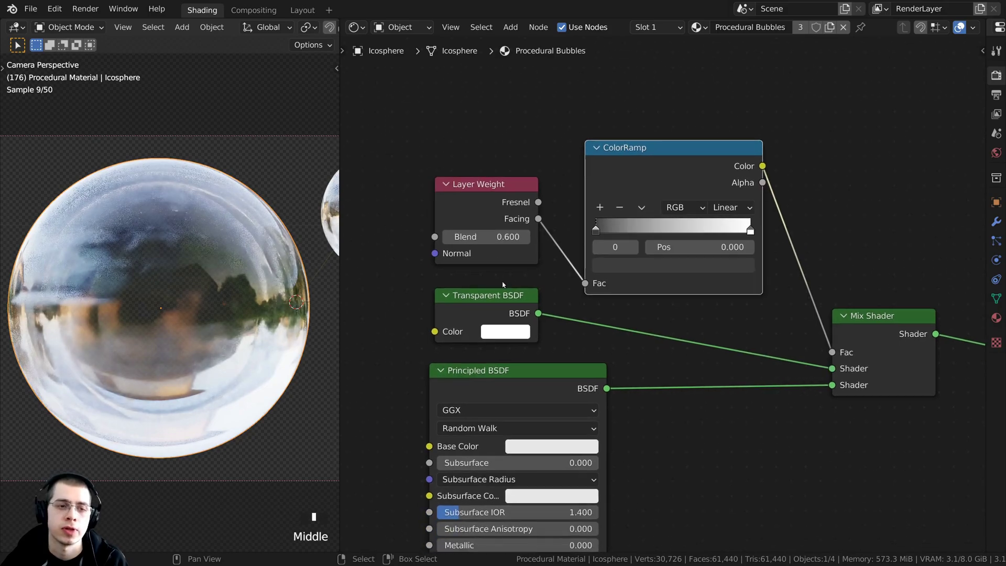
# Step: Add a Noise Texture node in the free space beside the Principled BSDF's inputs
pyautogui.scroll(-2, 503, 284)
pyautogui.scroll(-2, 210, 226)
pyautogui.keyDown('shift'); pyautogui.moveTo(217, 230); pyautogui.dragTo(154, 209, button='middle'); pyautogui.keyUp('shift')
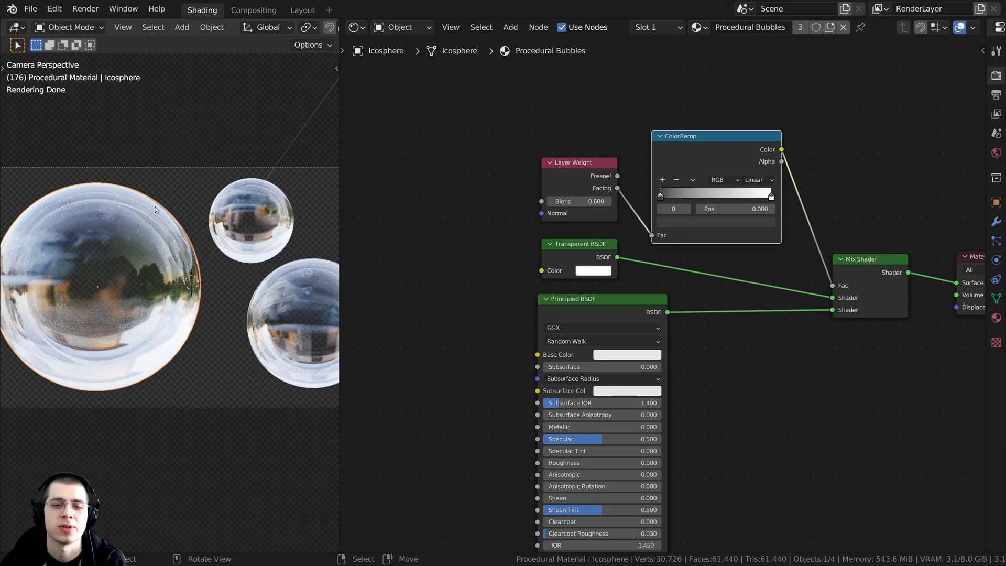
pyautogui.moveTo(434, 271); pyautogui.dragTo(470, 248, button='middle')
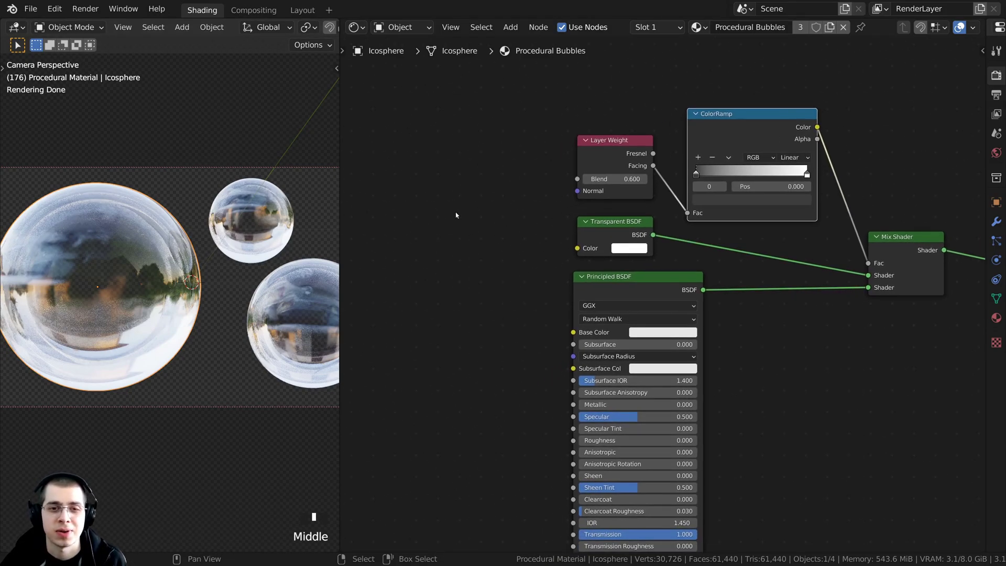
pyautogui.hotkey('shift', 'a')
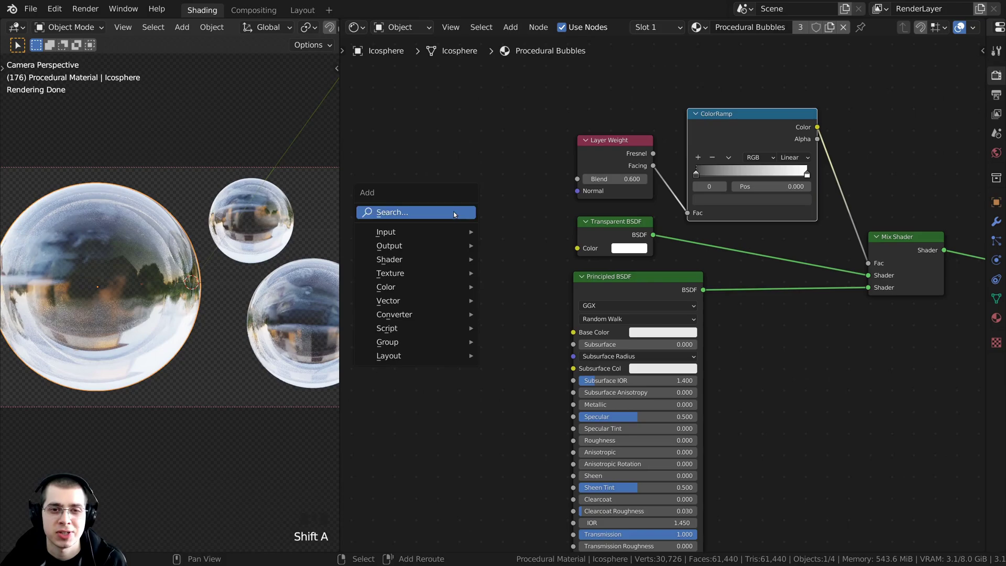
pyautogui.click(415, 212)
pyautogui.write('noi')
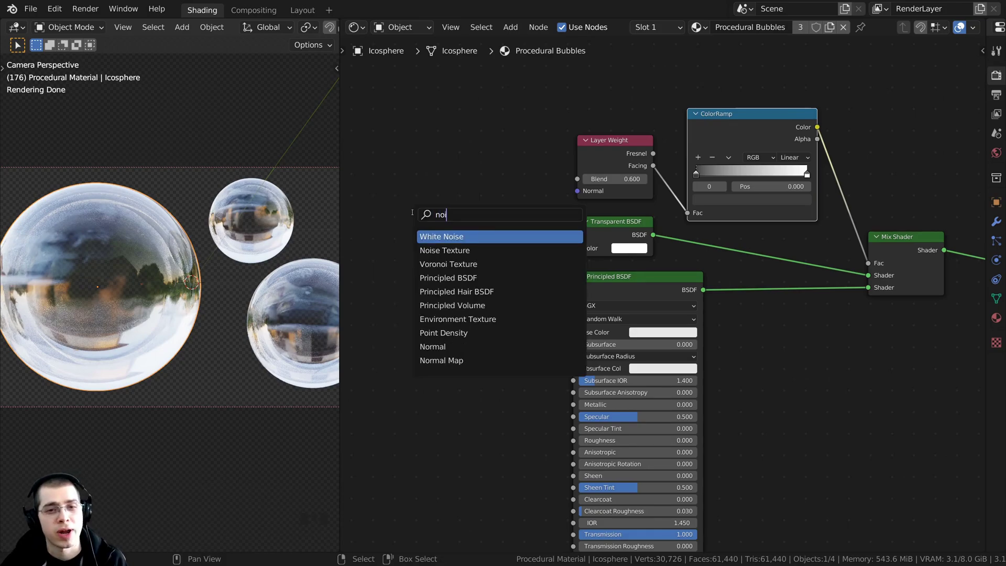
pyautogui.click(444, 250)
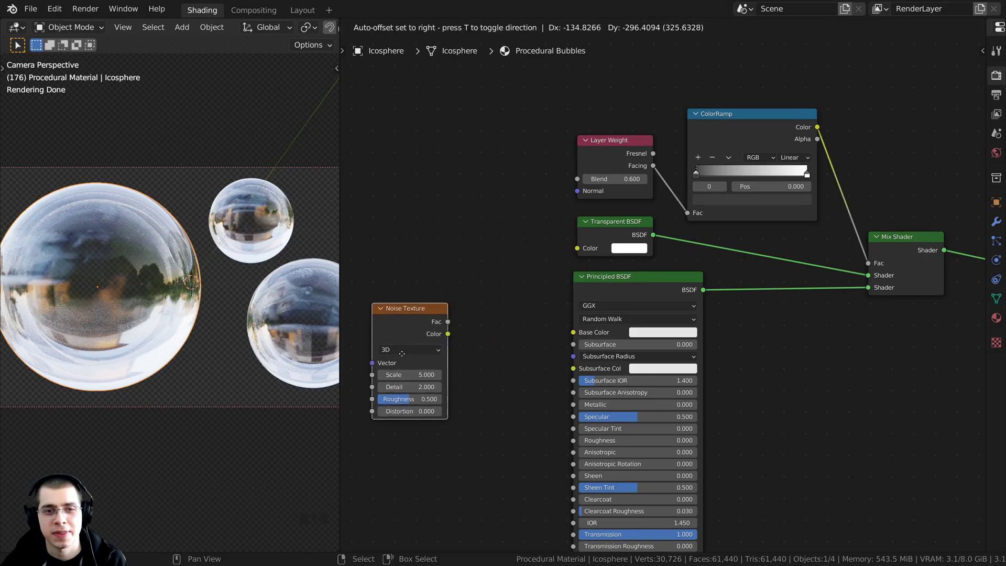
pyautogui.click(424, 361)
pyautogui.moveTo(424, 361); pyautogui.dragTo(544, 311, button='middle')
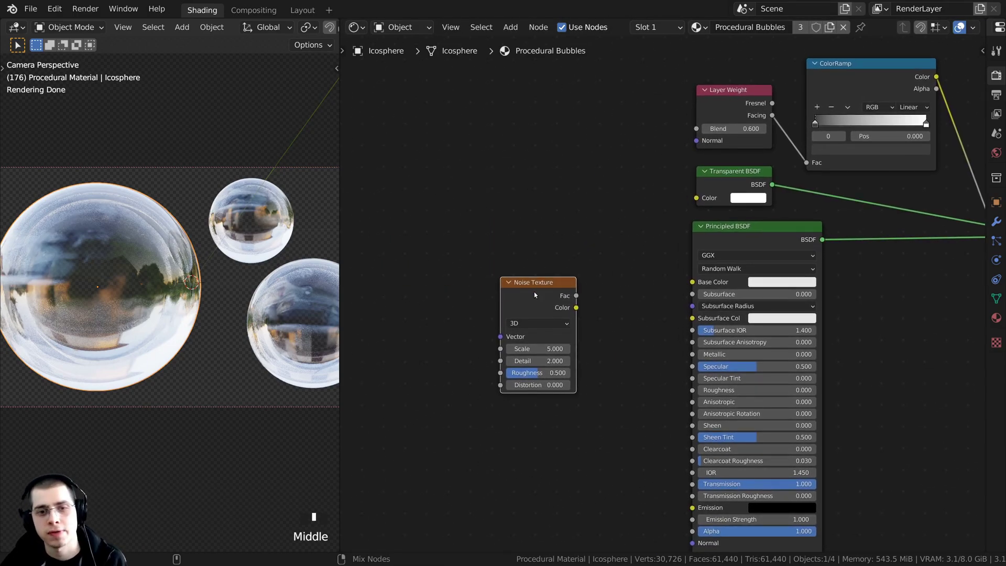
# Step: Preview the Noise Texture's Fac output and then its Color output on the bubbles, and inspect the large bubble
pyautogui.keyDown('ctrl'); pyautogui.keyDown('shift'); pyautogui.click(534, 295); pyautogui.keyUp('shift'); pyautogui.keyUp('ctrl')
pyautogui.moveTo(534, 295); pyautogui.dragTo(556, 298, button='middle')
pyautogui.scroll(2, 558, 309)
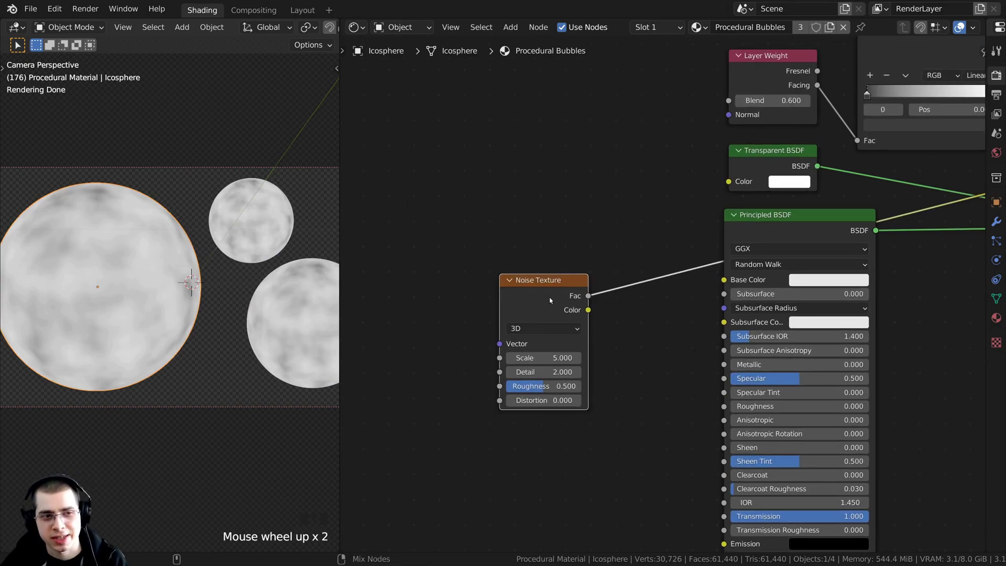
pyautogui.keyDown('ctrl'); pyautogui.keyDown('shift'); pyautogui.click(550, 300); pyautogui.keyUp('shift'); pyautogui.keyUp('ctrl')
pyautogui.moveTo(544, 301); pyautogui.dragTo(534, 276)
pyautogui.scroll(2, 573, 290)
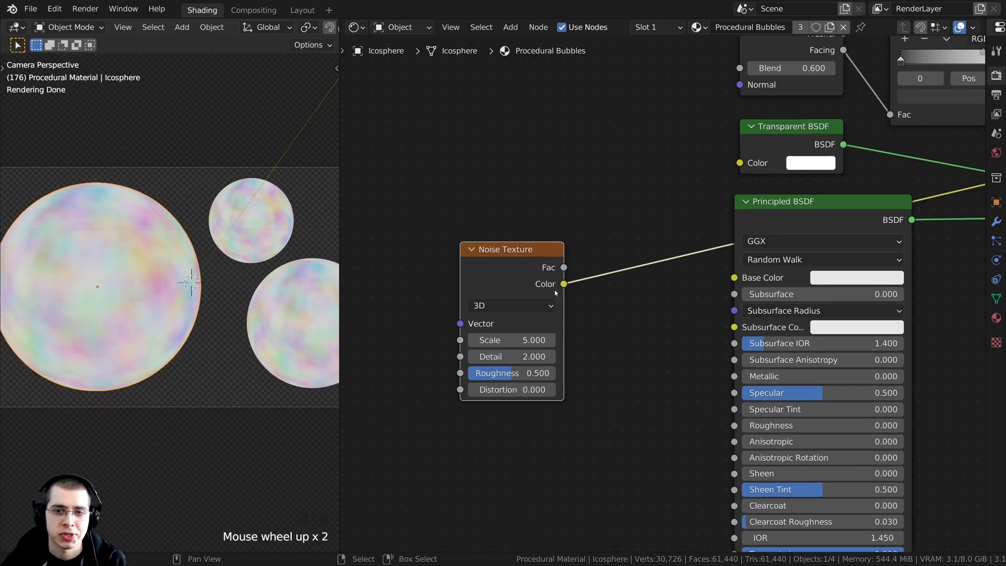
pyautogui.scroll(1, 566, 274)
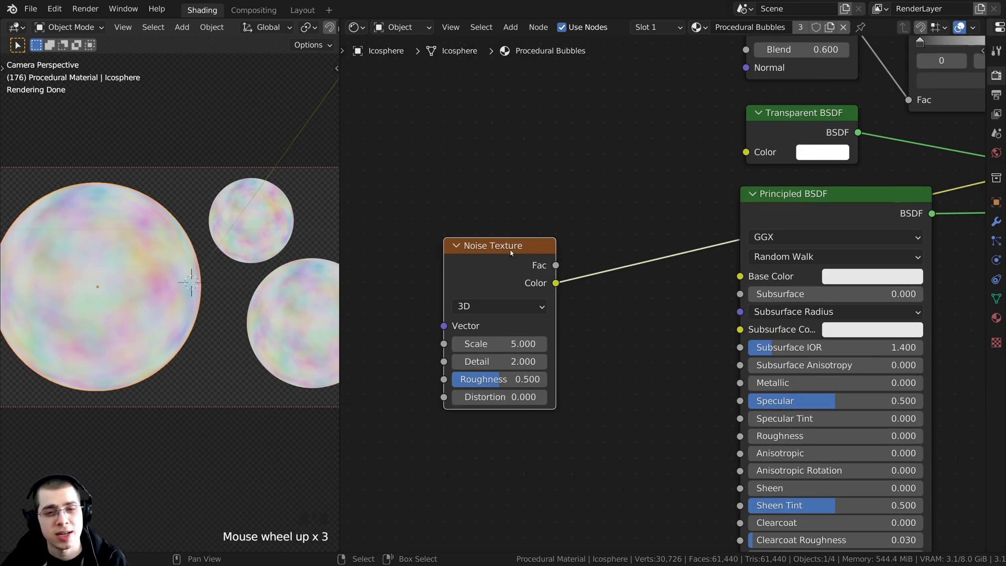
pyautogui.keyDown('shift'); pyautogui.moveTo(141, 189); pyautogui.dragTo(178, 200, button='middle'); pyautogui.keyUp('shift')
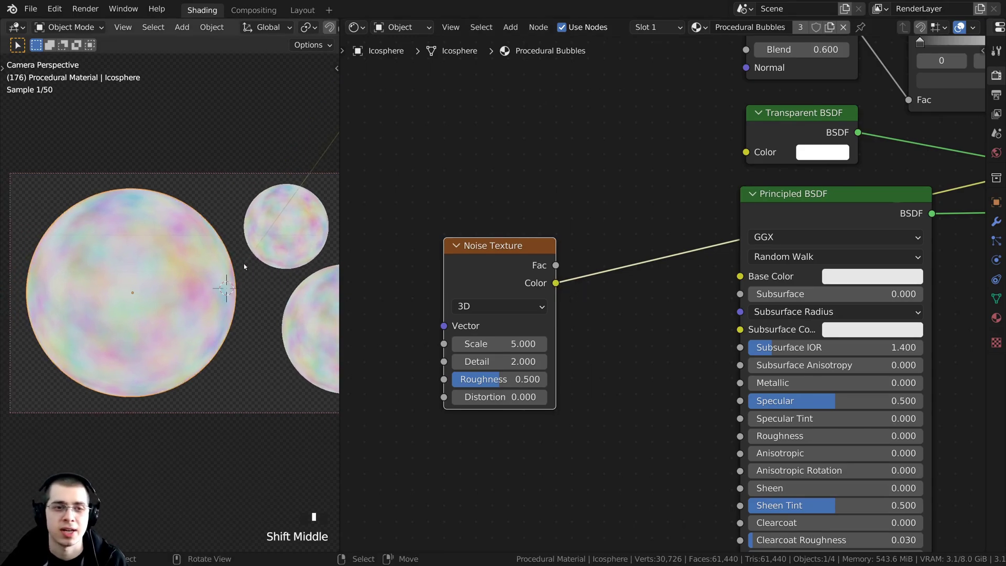
pyautogui.scroll(2, 177, 199)
pyautogui.keyDown('shift'); pyautogui.moveTo(160, 304); pyautogui.dragTo(226, 312, button='middle'); pyautogui.keyUp('shift')
pyautogui.scroll(-1, 529, 256)
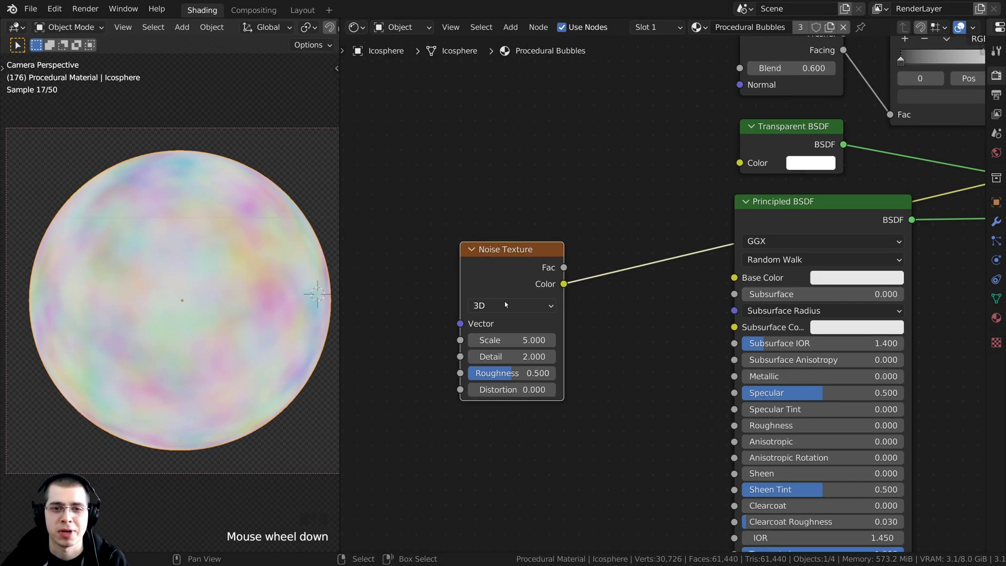
# Step: Add a Texture Coordinate and Mapping setup to the Noise Texture's Vector input
pyautogui.moveTo(529, 257); pyautogui.dragTo(613, 249, button='middle')
pyautogui.scroll(-2, 252, 269)
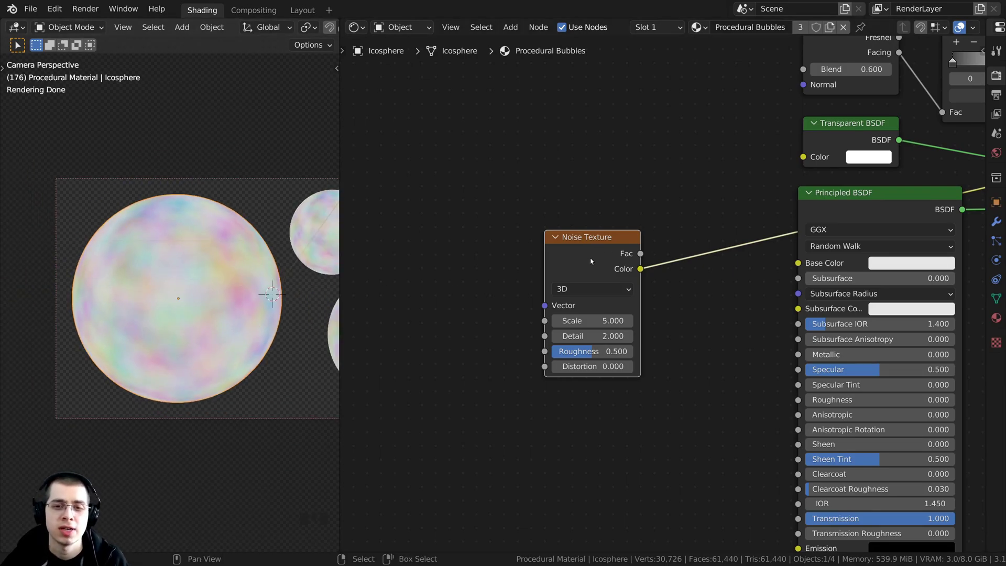
pyautogui.moveTo(591, 260); pyautogui.dragTo(585, 254)
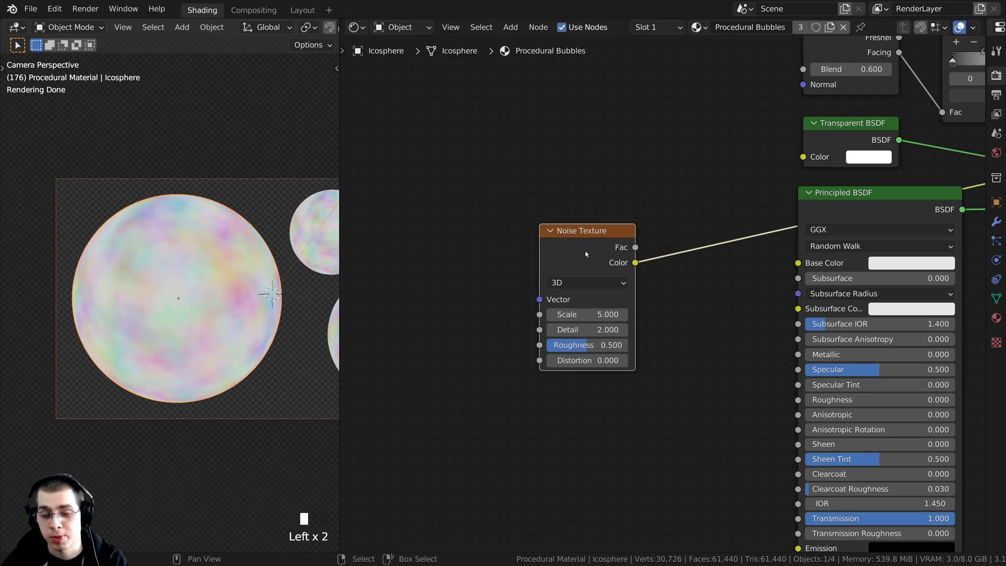
pyautogui.hotkey('ctrl', 't')
pyautogui.scroll(-2, 528, 277)
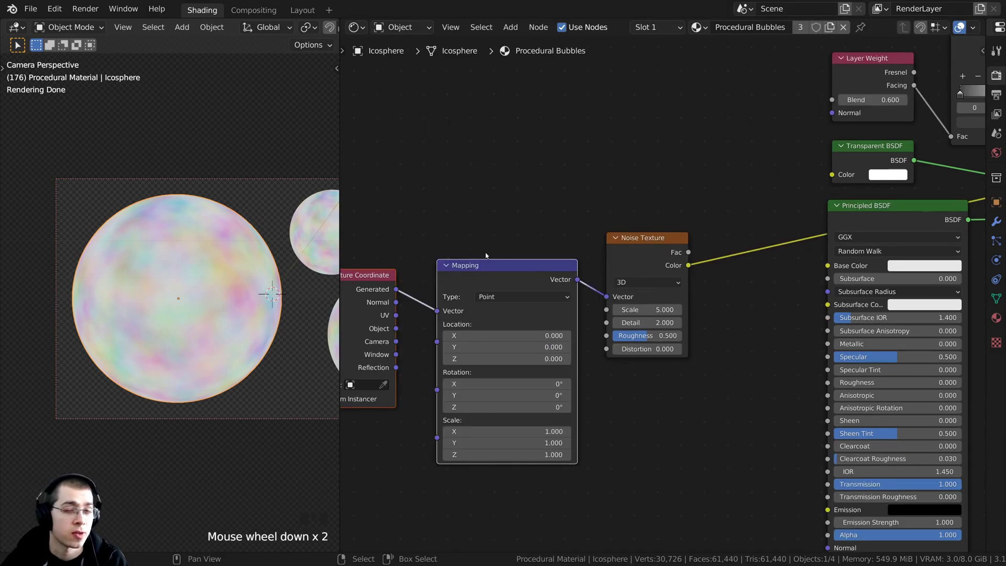
pyautogui.moveTo(486, 255); pyautogui.dragTo(509, 258, button='middle')
pyautogui.moveTo(365, 307); pyautogui.dragTo(422, 308, button='middle')
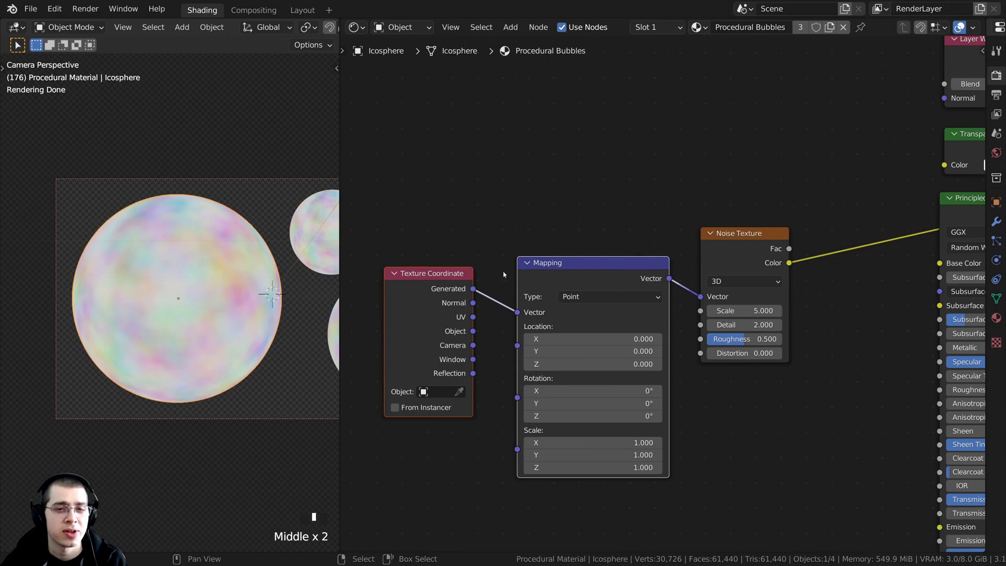
# Step: Delete the Mapping node and link the Texture Coordinate's Object output directly to the Noise Texture's Vector input
pyautogui.click(423, 308)
pyautogui.click(592, 277)
pyautogui.scroll(2, 591, 278)
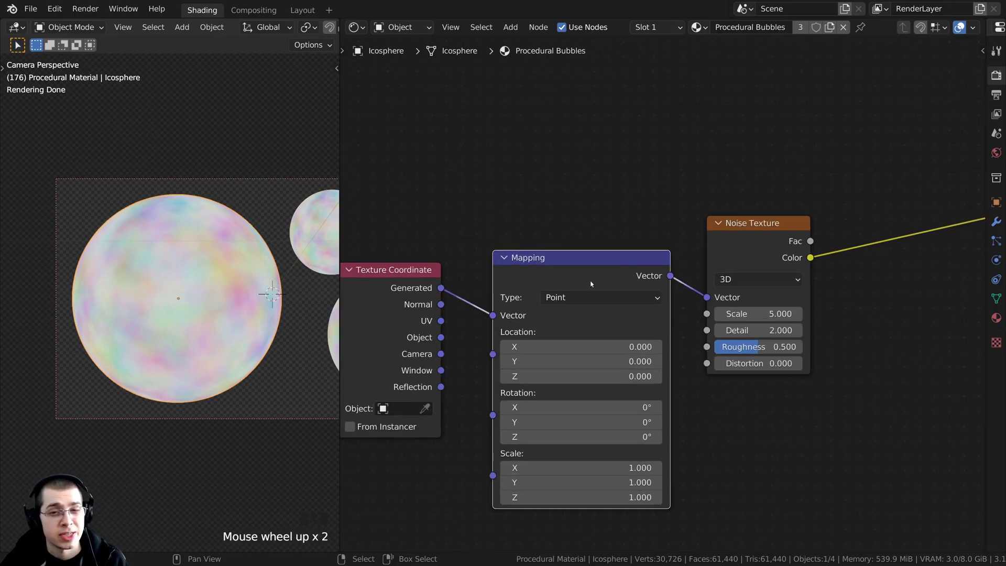
pyautogui.moveTo(578, 281); pyautogui.dragTo(576, 259)
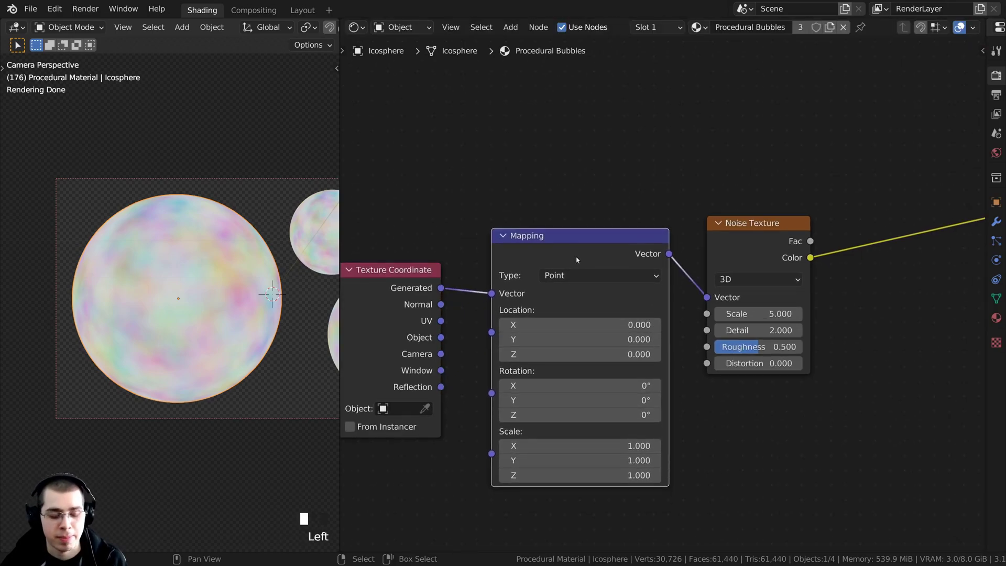
pyautogui.press('x')
pyautogui.moveTo(414, 338); pyautogui.dragTo(707, 298)
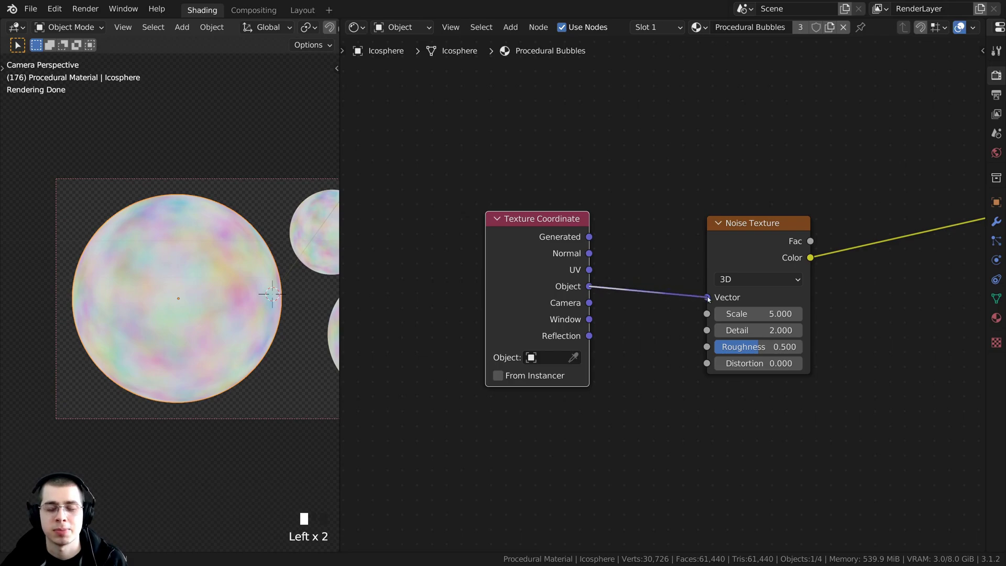
# Step: Set the Noise Texture's Scale to 2 and check the pattern close up on the large bubble
pyautogui.moveTo(707, 298); pyautogui.dragTo(602, 331, button='middle')
pyautogui.scroll(4, 649, 310)
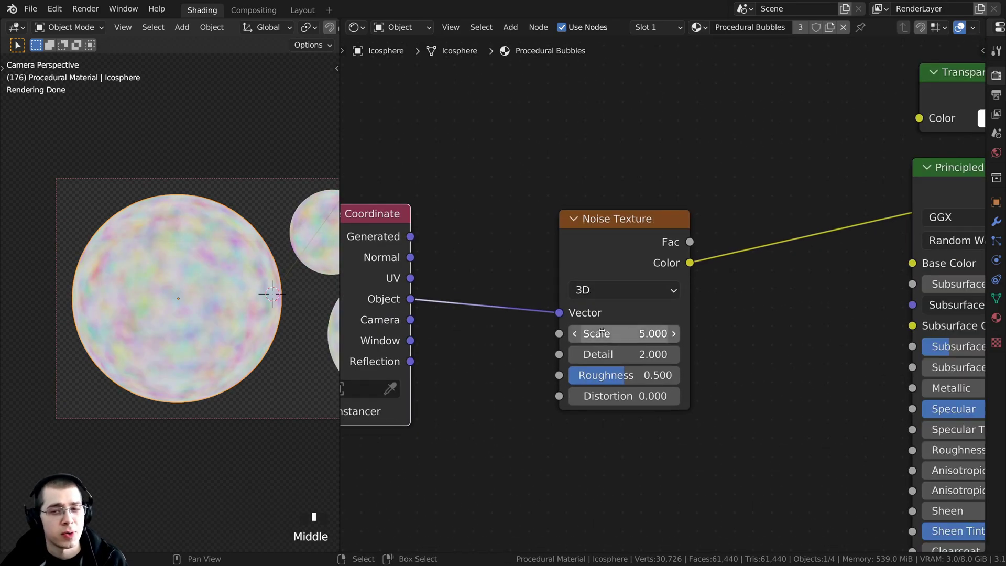
pyautogui.click(638, 333)
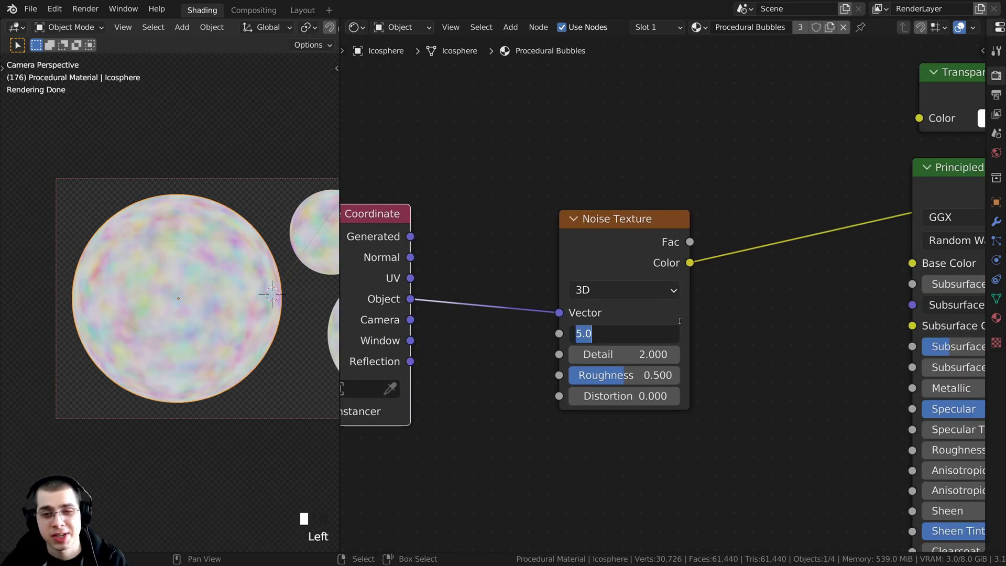
pyautogui.write('2')
pyautogui.press('Return')
pyautogui.moveTo(662, 285); pyautogui.dragTo(634, 275, button='middle')
pyautogui.scroll(2, 174, 300)
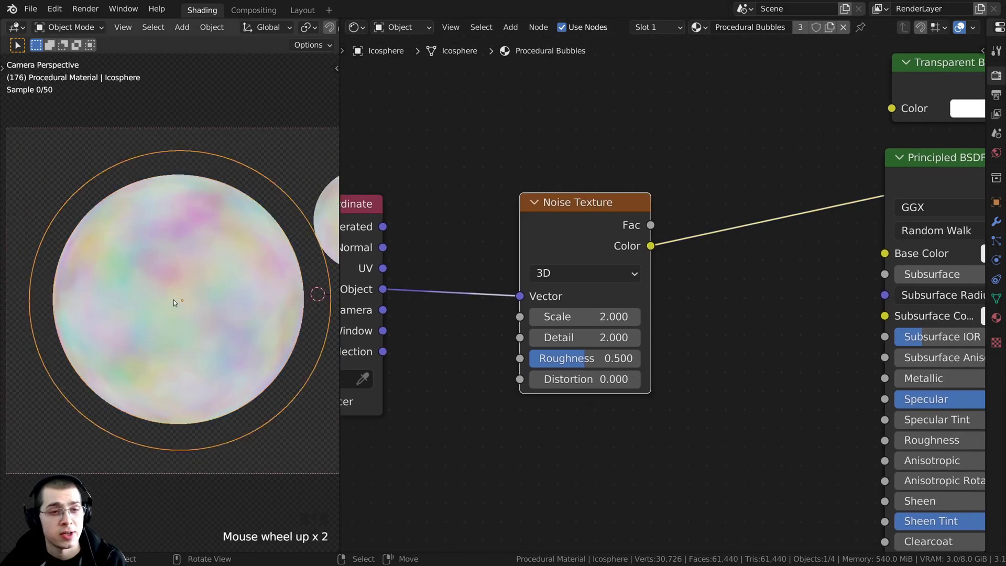
pyautogui.scroll(2, 741, 342)
pyautogui.scroll(2, 217, 323)
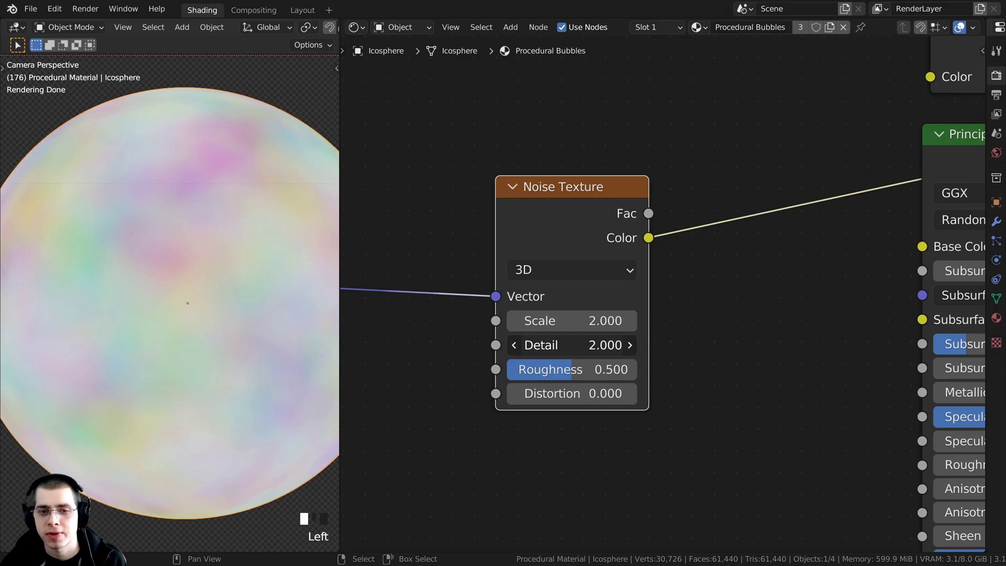
# Step: Raise the Noise Texture's Detail to 15
pyautogui.moveTo(542, 344); pyautogui.dragTo(592, 345)
pyautogui.moveTo(542, 344)
pyautogui.mouseDown(button='middle')
pyautogui.moveTo(532, 308)
pyautogui.moveTo(544, 344)
pyautogui.mouseUp(button='middle')
pyautogui.scroll(-2, 291, 249)
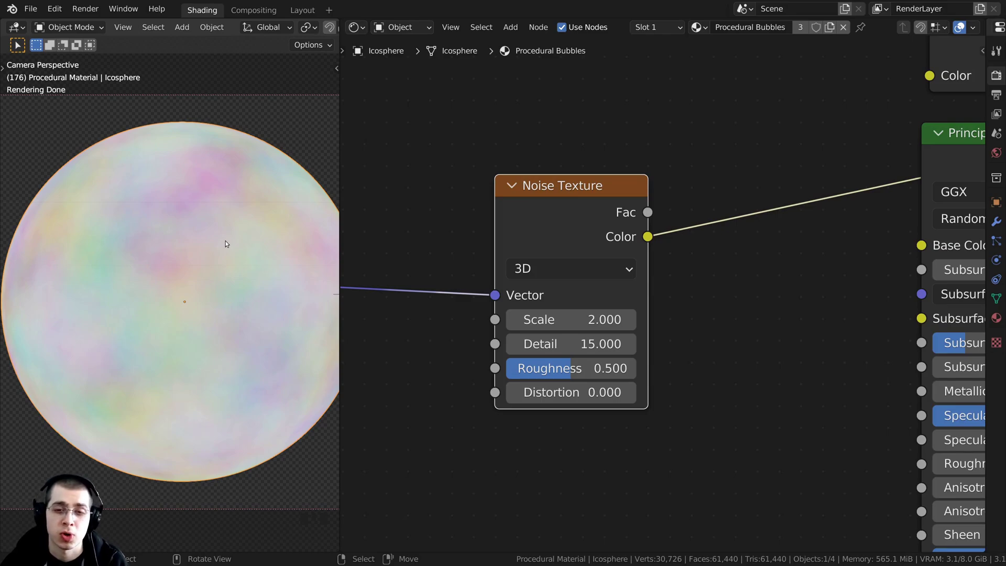
# Step: Set the Noise Texture's Distortion to 3 and inspect the swirls on the large bubble
pyautogui.click(553, 395)
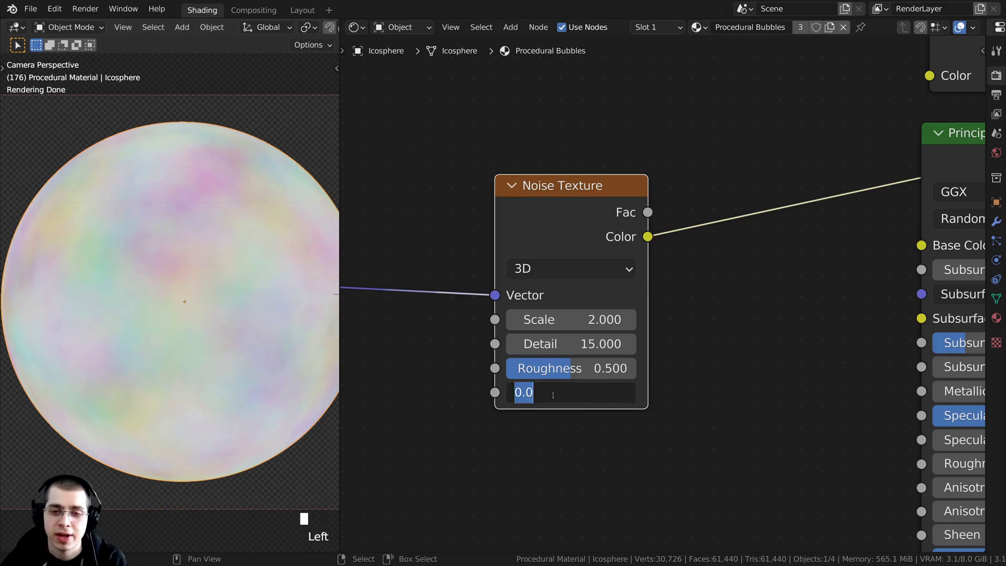
pyautogui.write('3')
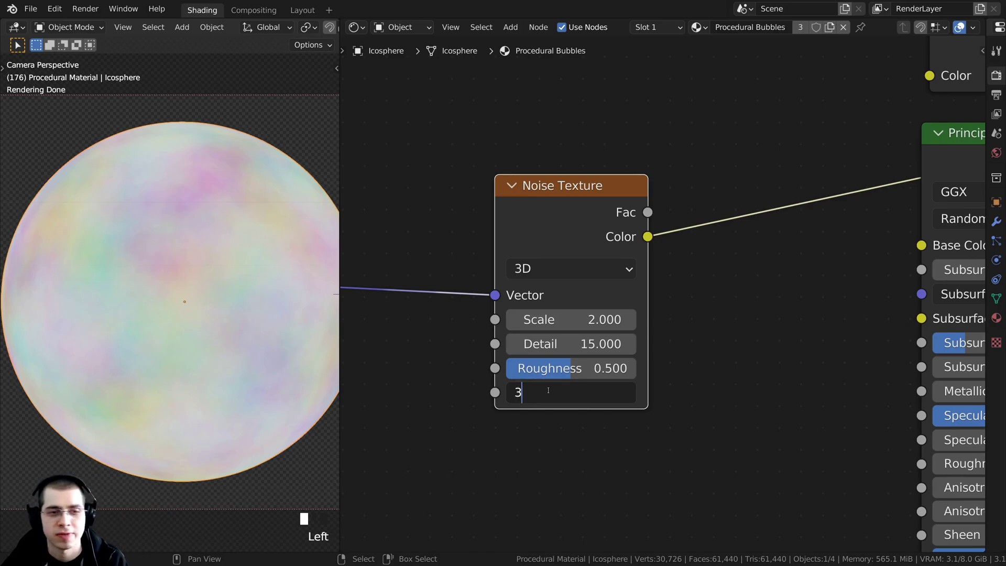
pyautogui.press('Return')
pyautogui.keyDown('shift'); pyautogui.moveTo(281, 325); pyautogui.dragTo(165, 262, button='middle'); pyautogui.keyUp('shift')
pyautogui.scroll(3, 86, 235)
pyautogui.scroll(-4, 155, 243)
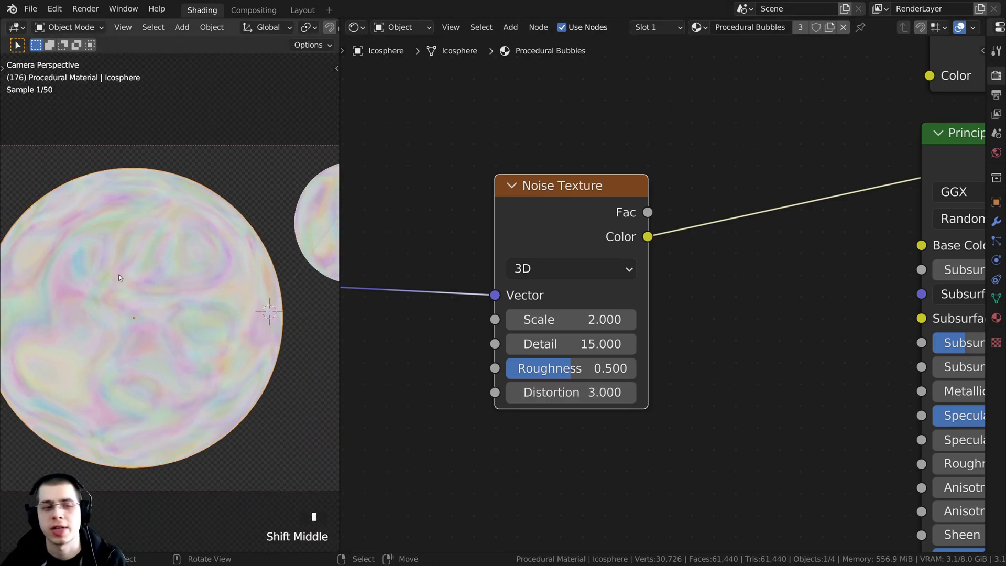
pyautogui.keyDown('shift'); pyautogui.moveTo(136, 293); pyautogui.dragTo(202, 347, button='middle'); pyautogui.keyUp('shift')
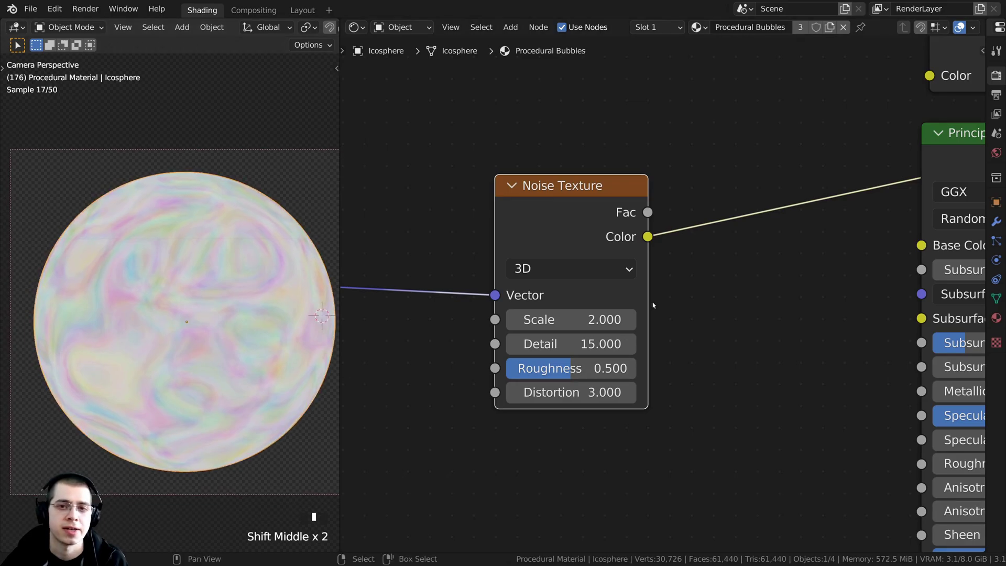
# Step: Link the Noise Texture's Color output to the Principled BSDF's Base Color input
pyautogui.scroll(-2, 652, 305)
pyautogui.moveTo(643, 264); pyautogui.dragTo(509, 265, button='middle')
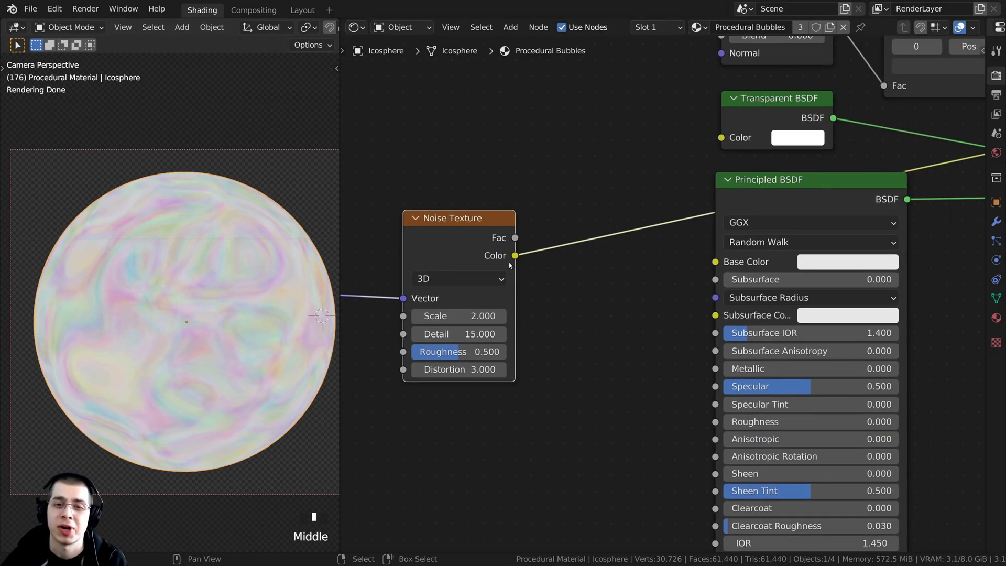
pyautogui.moveTo(514, 255); pyautogui.dragTo(715, 261)
# Step: Reconnect the Mix Shader to the Material Output and inspect the coloured reflections on the large bubble up close
pyautogui.scroll(-2, 715, 262)
pyautogui.moveTo(715, 261); pyautogui.dragTo(576, 304, button='middle')
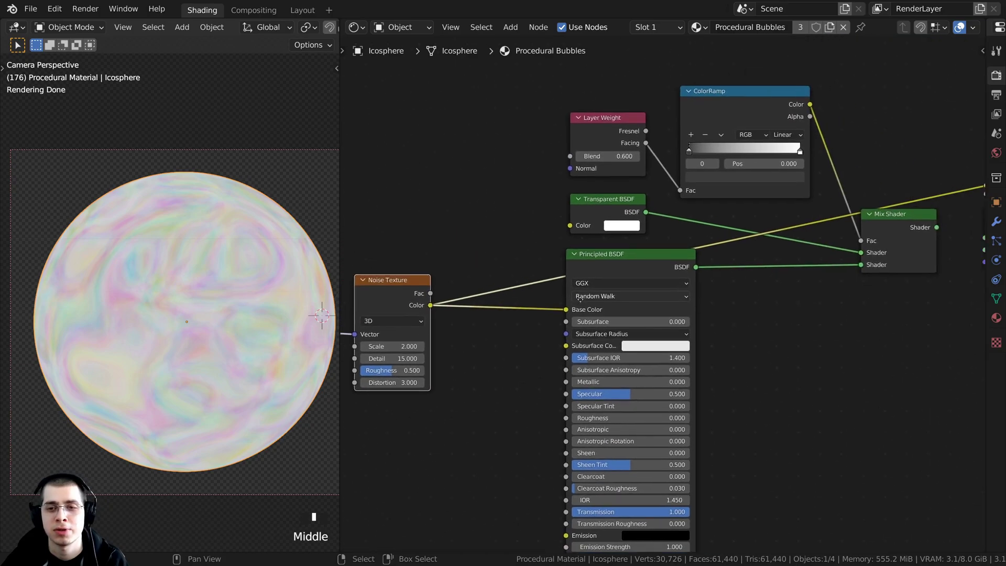
pyautogui.scroll(-3, 811, 253)
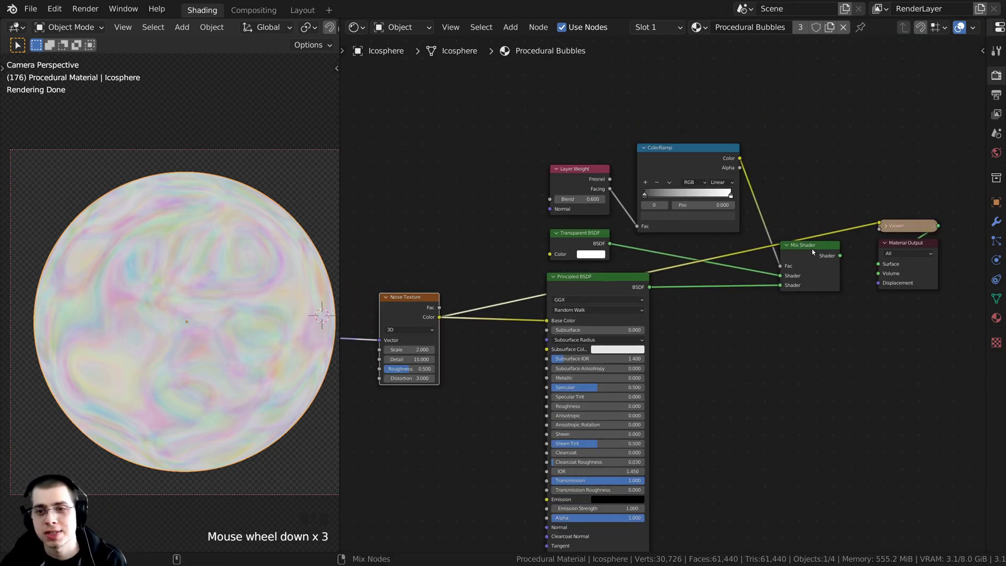
pyautogui.keyDown('ctrl'); pyautogui.keyDown('shift'); pyautogui.click(812, 251); pyautogui.keyUp('shift'); pyautogui.keyUp('ctrl')
pyautogui.keyDown('shift'); pyautogui.moveTo(134, 354); pyautogui.dragTo(104, 337, button='middle'); pyautogui.keyUp('shift')
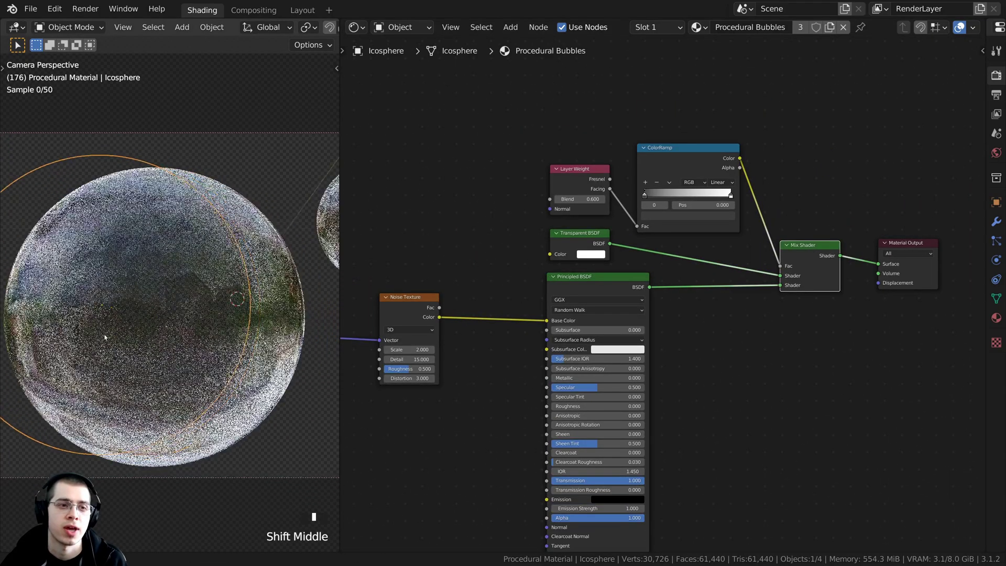
pyautogui.scroll(3, 105, 336)
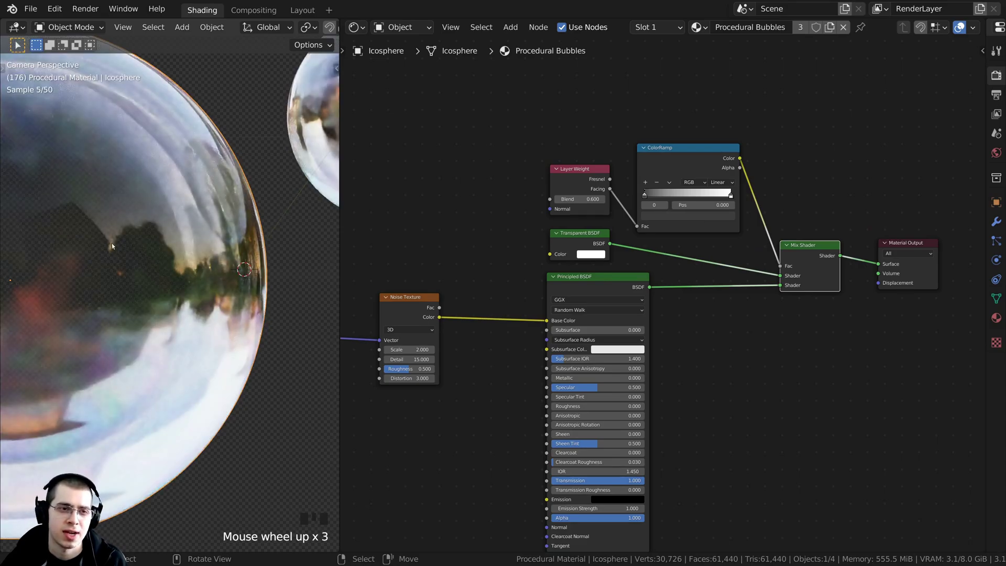
pyautogui.keyDown('shift'); pyautogui.moveTo(142, 335); pyautogui.dragTo(166, 278, button='middle'); pyautogui.keyUp('shift')
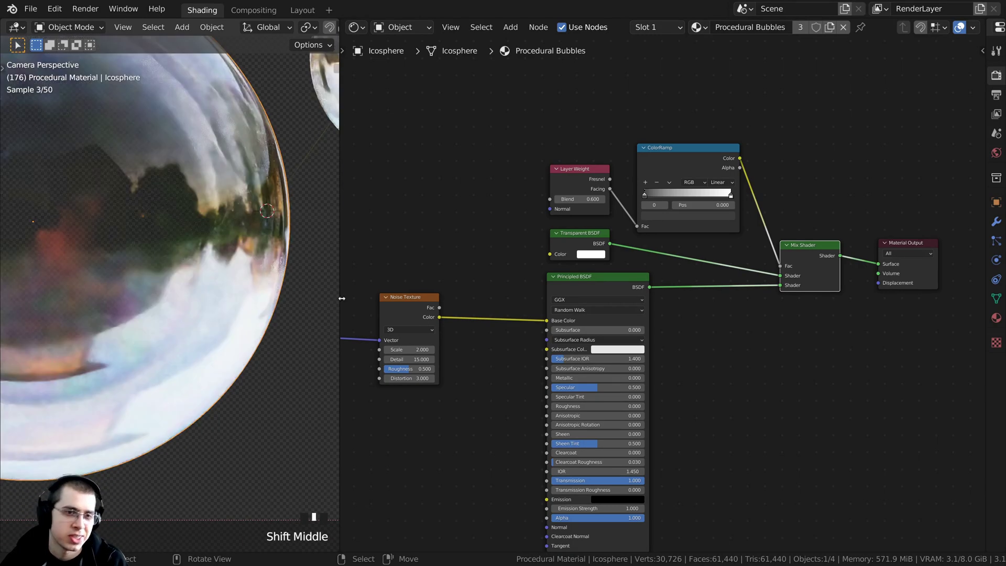
# Step: Move the Noise Texture closer to the Texture Coordinate node to make room before the Principled BSDF
pyautogui.moveTo(432, 290); pyautogui.dragTo(588, 269, button='middle')
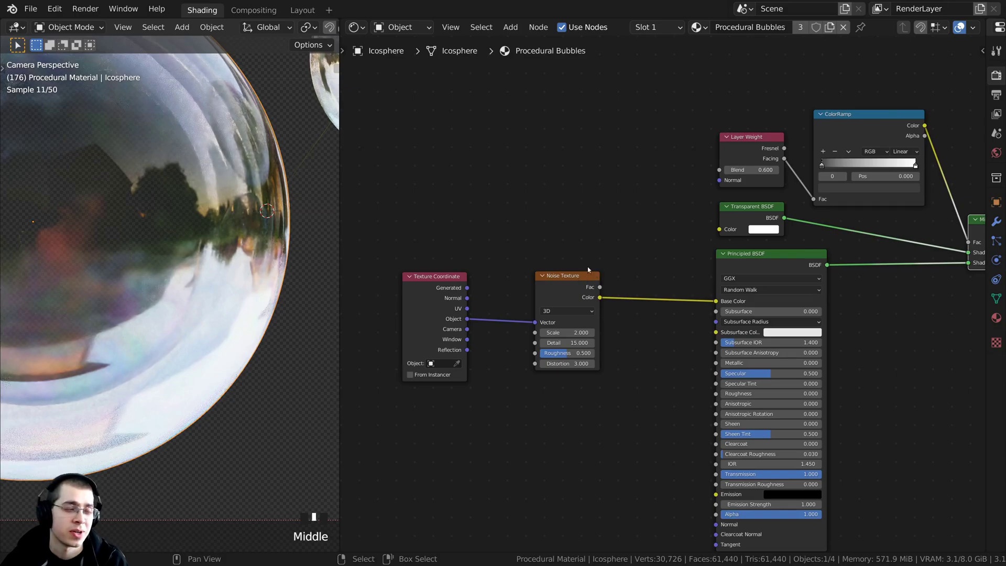
pyautogui.moveTo(558, 274); pyautogui.dragTo(545, 275)
pyautogui.moveTo(554, 256); pyautogui.dragTo(536, 250, button='middle')
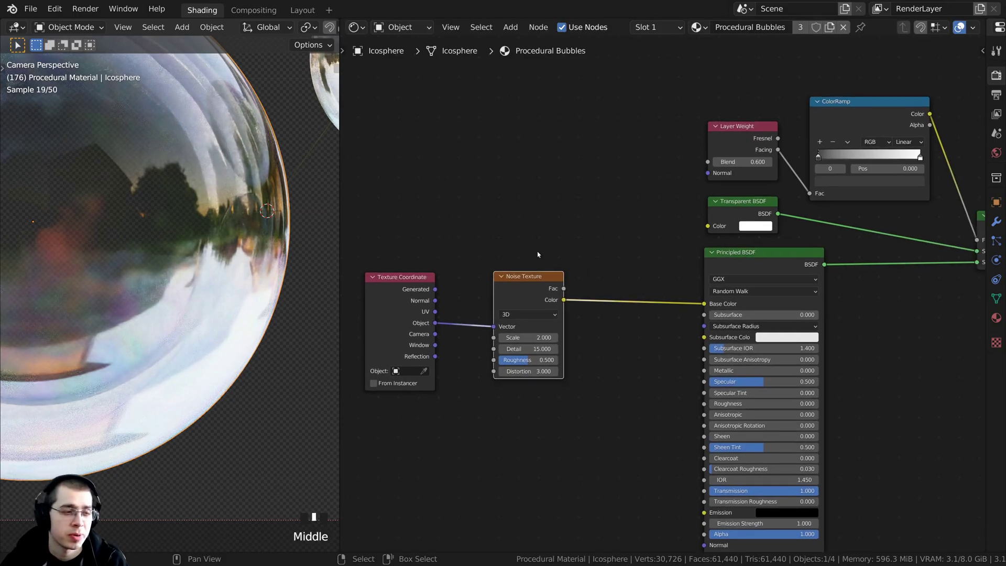
pyautogui.scroll(1, 539, 253)
pyautogui.moveTo(533, 276); pyautogui.dragTo(513, 277)
pyautogui.moveTo(548, 284); pyautogui.dragTo(530, 284, button='middle')
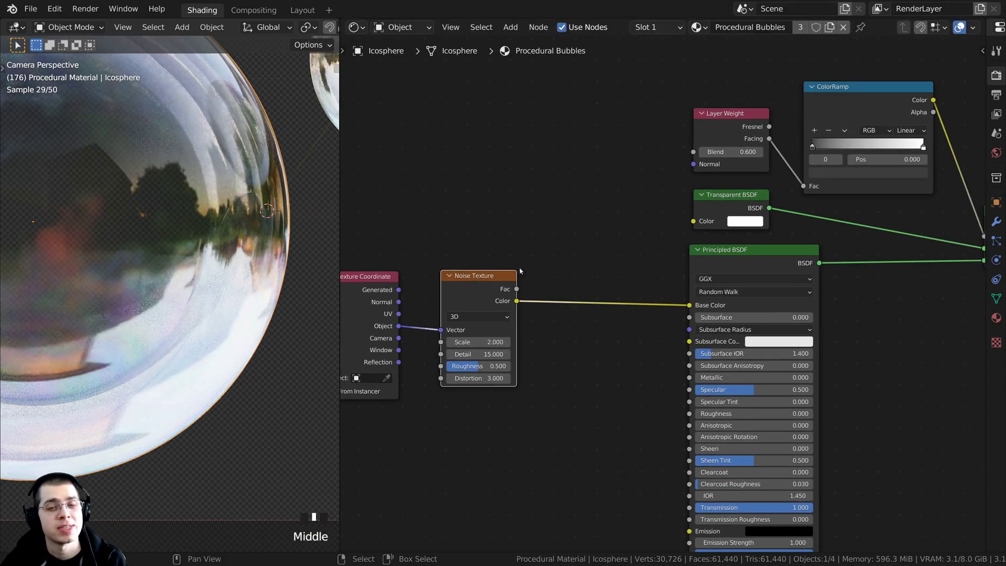
# Step: Insert a Hue Saturation Value node on the link between the Noise Texture's Color output and the Base Color input
pyautogui.hotkey('shift', 'a')
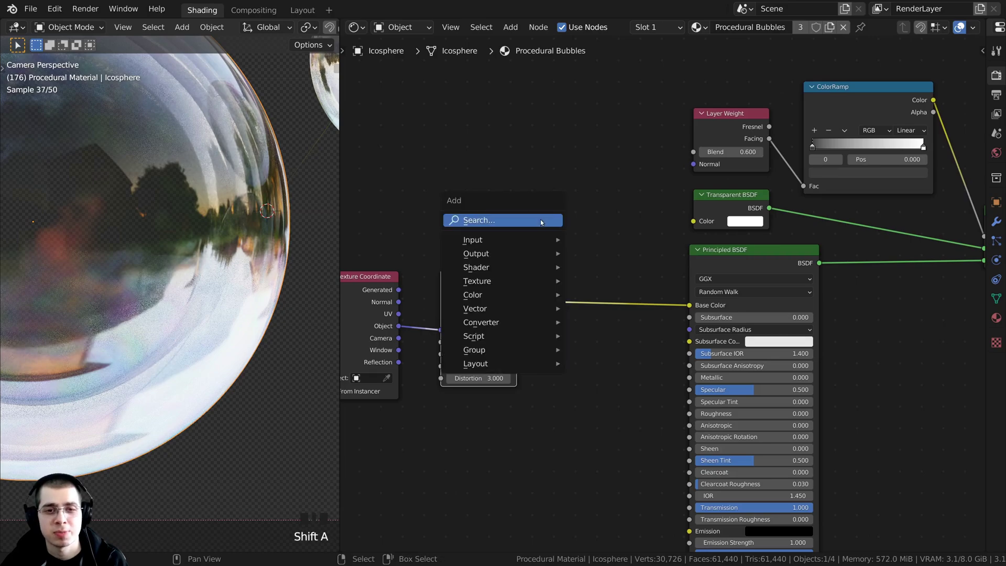
pyautogui.click(474, 219)
pyautogui.write('hue')
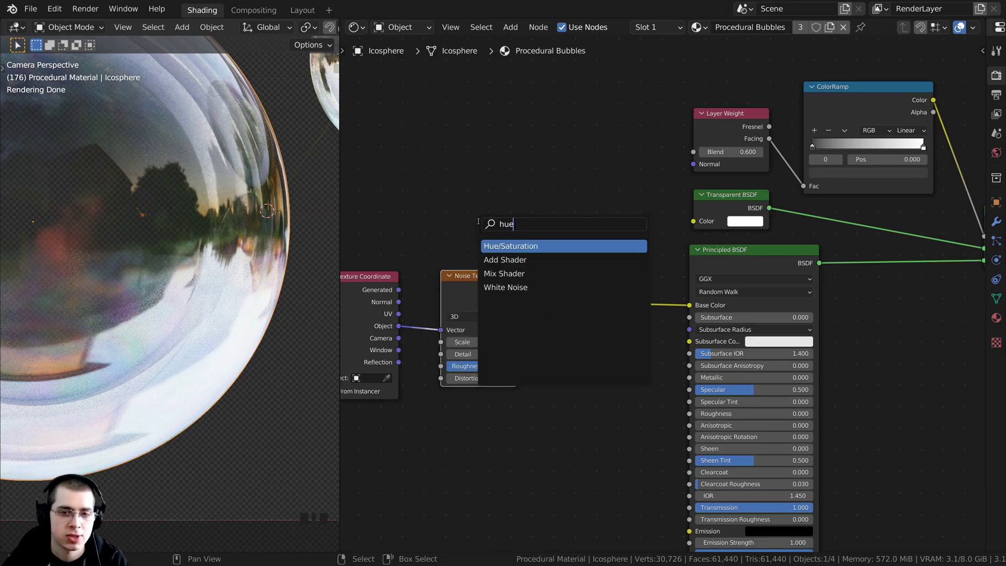
pyautogui.click(501, 246)
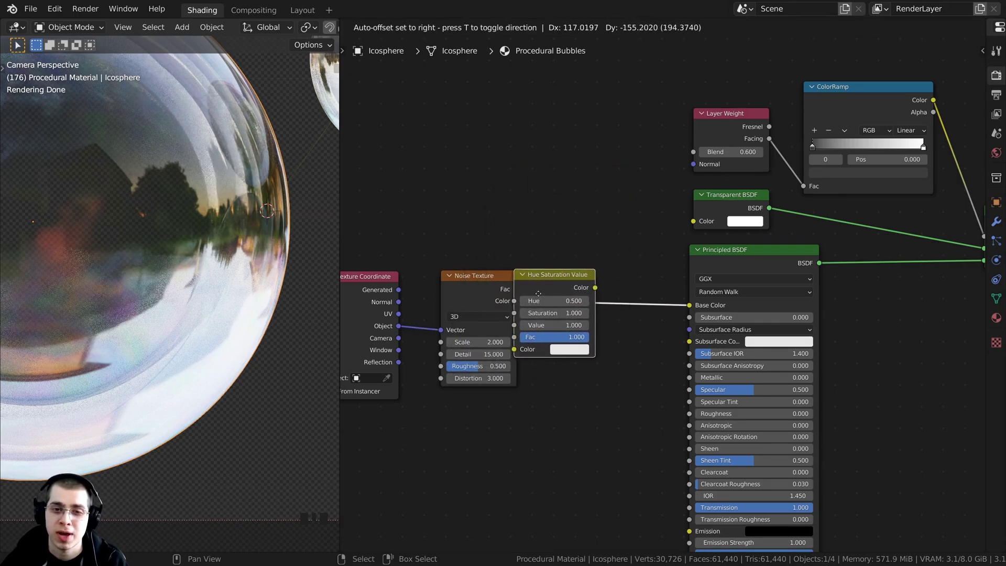
pyautogui.click(538, 293)
# Step: Preview the Hue Saturation Value node on the bubbles and set its Saturation to 2
pyautogui.scroll(2, 538, 296)
pyautogui.moveTo(529, 304); pyautogui.dragTo(584, 304, button='middle')
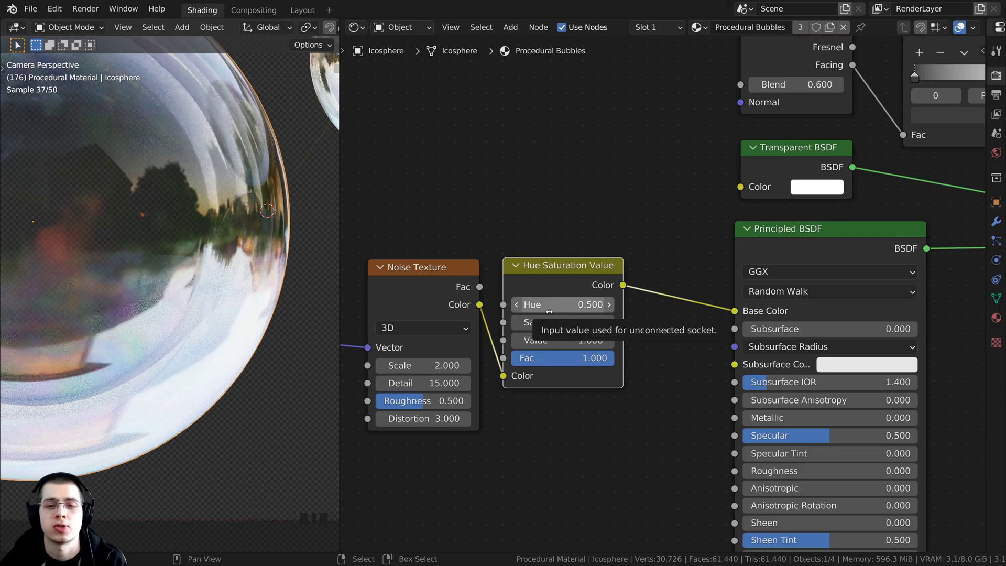
pyautogui.keyDown('ctrl'); pyautogui.keyDown('shift'); pyautogui.click(567, 275); pyautogui.keyUp('shift'); pyautogui.keyUp('ctrl')
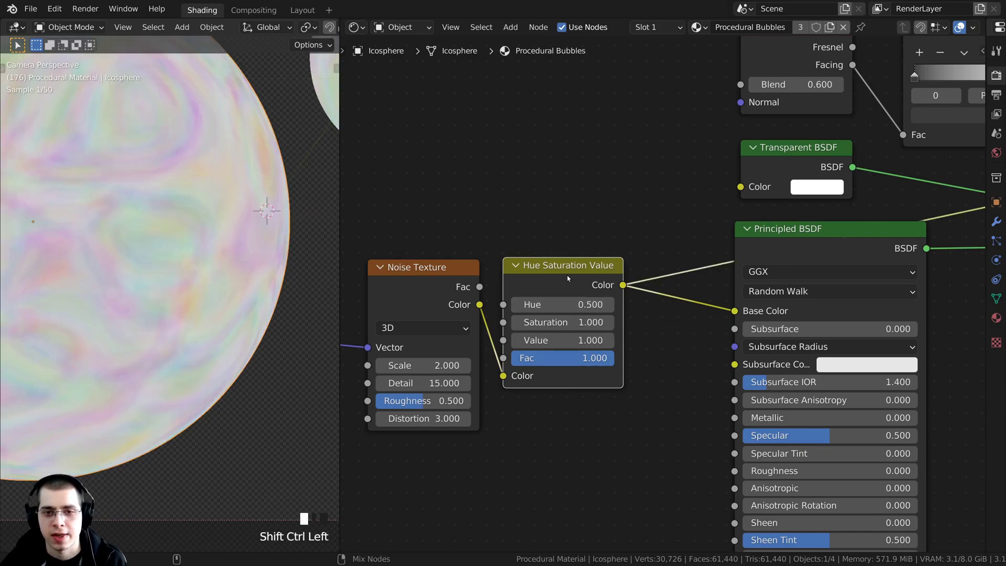
pyautogui.keyDown('shift'); pyautogui.moveTo(236, 305); pyautogui.dragTo(315, 346, button='middle'); pyautogui.keyUp('shift')
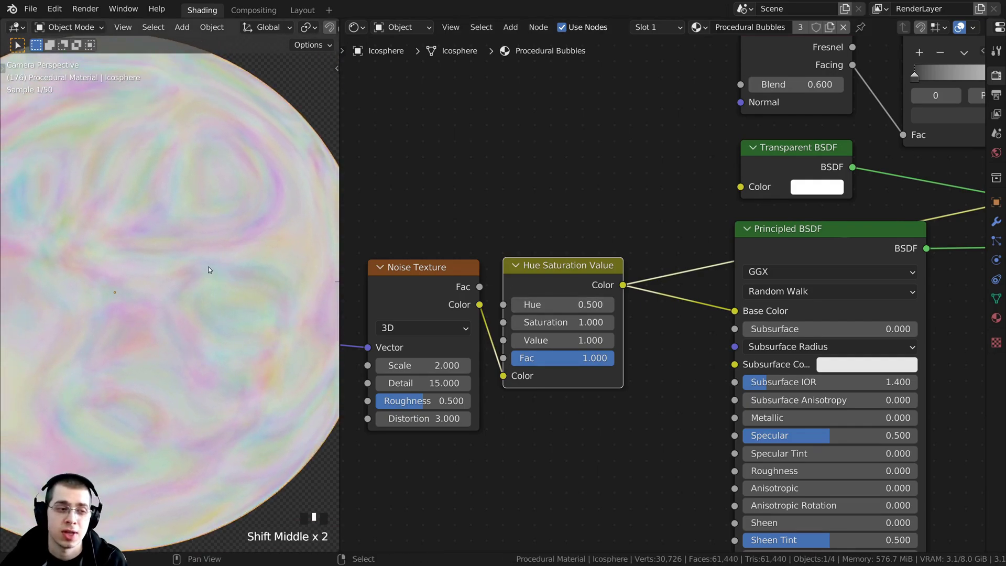
pyautogui.moveTo(592, 322); pyautogui.dragTo(618, 322)
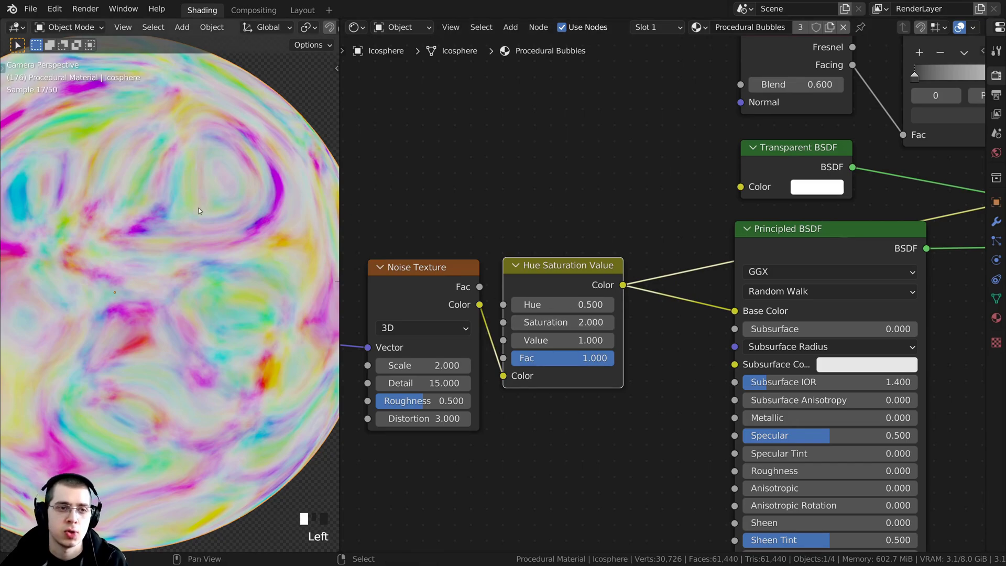
pyautogui.keyDown('shift'); pyautogui.moveTo(199, 207); pyautogui.dragTo(234, 241, button='middle'); pyautogui.keyUp('shift')
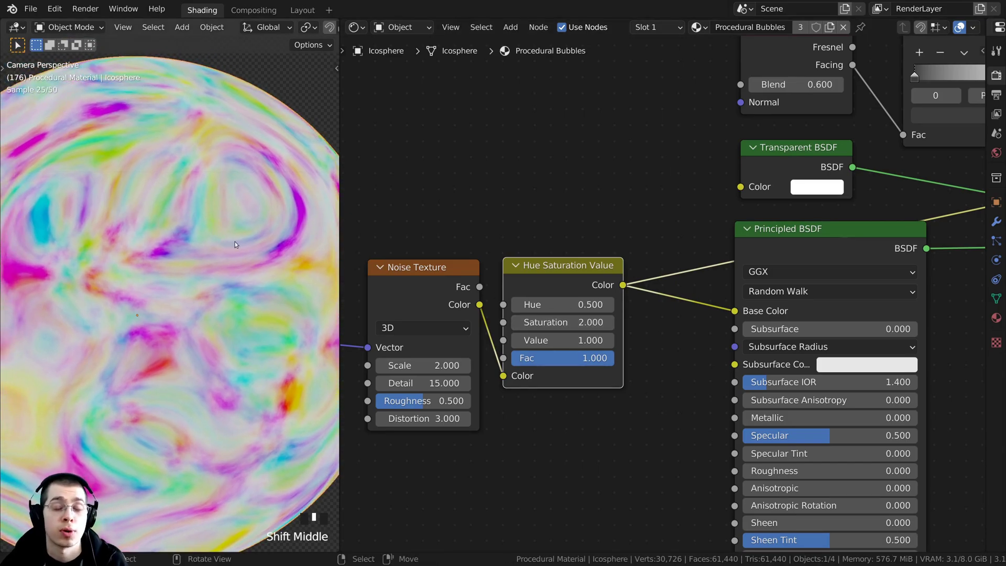
# Step: Route the Mix Shader back to the Material Output and view the more saturated colouring across several bubbles
pyautogui.scroll(-5, 237, 241)
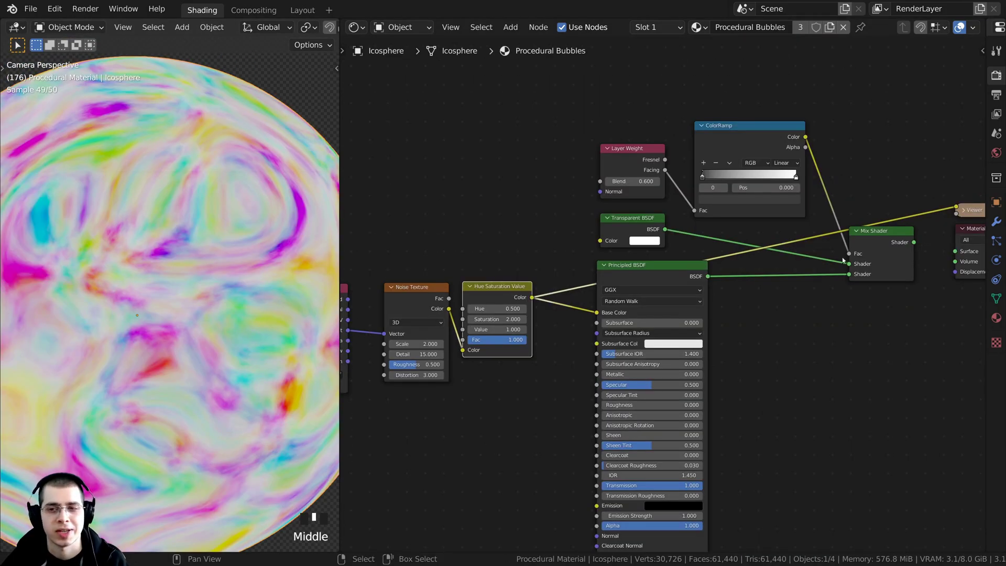
pyautogui.keyDown('ctrl'); pyautogui.keyDown('shift'); pyautogui.click(876, 241); pyautogui.keyUp('shift'); pyautogui.keyUp('ctrl')
pyautogui.scroll(-3, 185, 181)
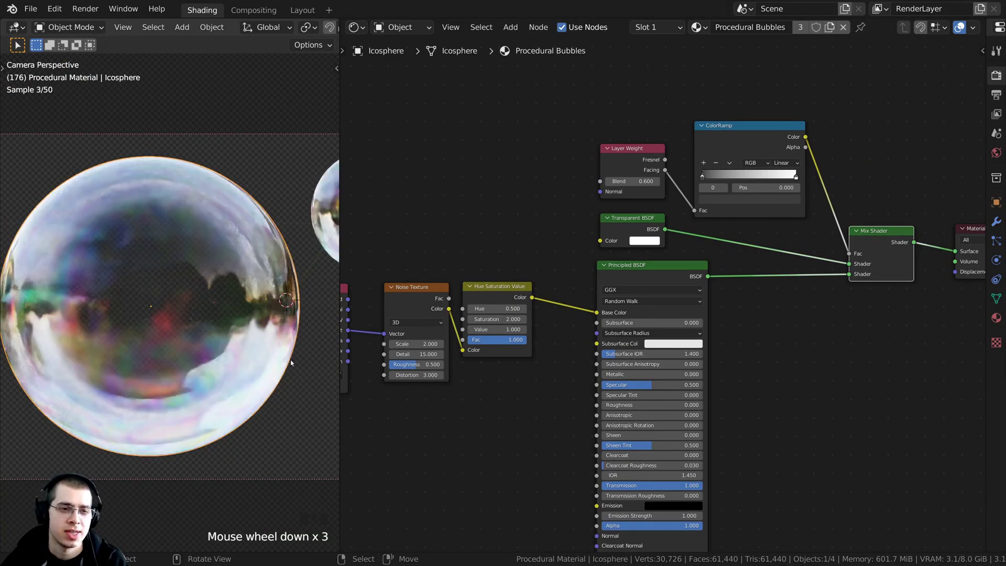
pyautogui.scroll(-2, 262, 326)
pyautogui.keyDown('shift'); pyautogui.moveTo(263, 325); pyautogui.dragTo(185, 360, button='middle'); pyautogui.keyUp('shift')
pyautogui.scroll(2, 509, 396)
# Step: Link the Hue Saturation Value's Color output directly to the Principled BSDF's Normal input
pyautogui.moveTo(509, 396); pyautogui.dragTo(523, 339, button='middle')
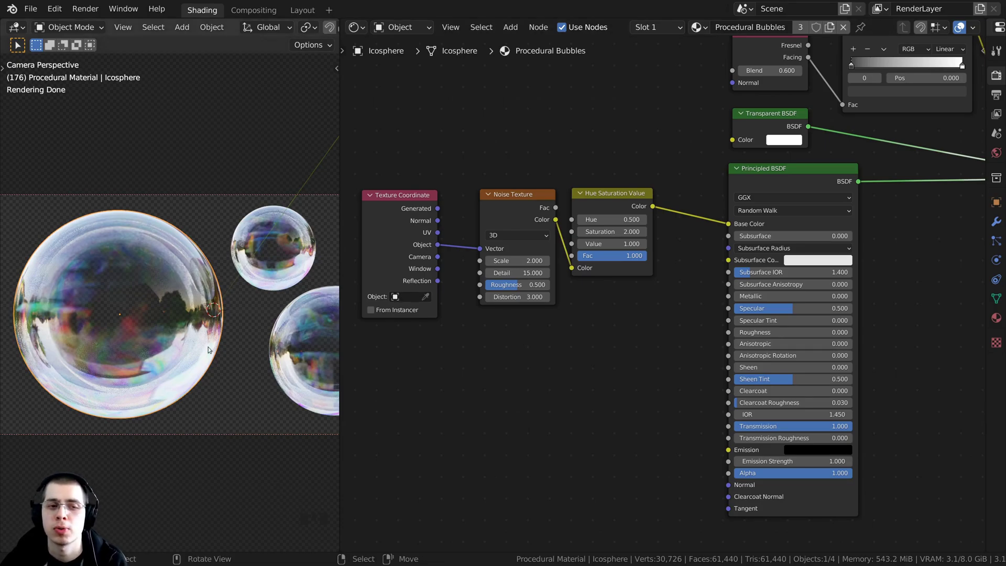
pyautogui.moveTo(527, 336); pyautogui.dragTo(550, 328, button='middle')
pyautogui.scroll(3, 566, 180)
pyautogui.scroll(-2, 566, 180)
pyautogui.moveTo(565, 180); pyautogui.dragTo(546, 255, button='middle')
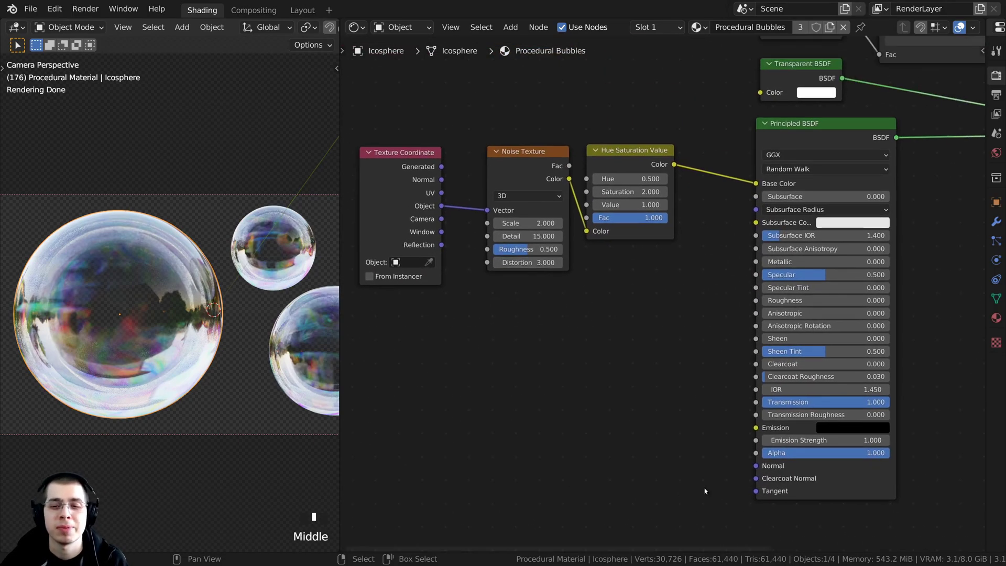
pyautogui.moveTo(756, 466); pyautogui.dragTo(674, 446)
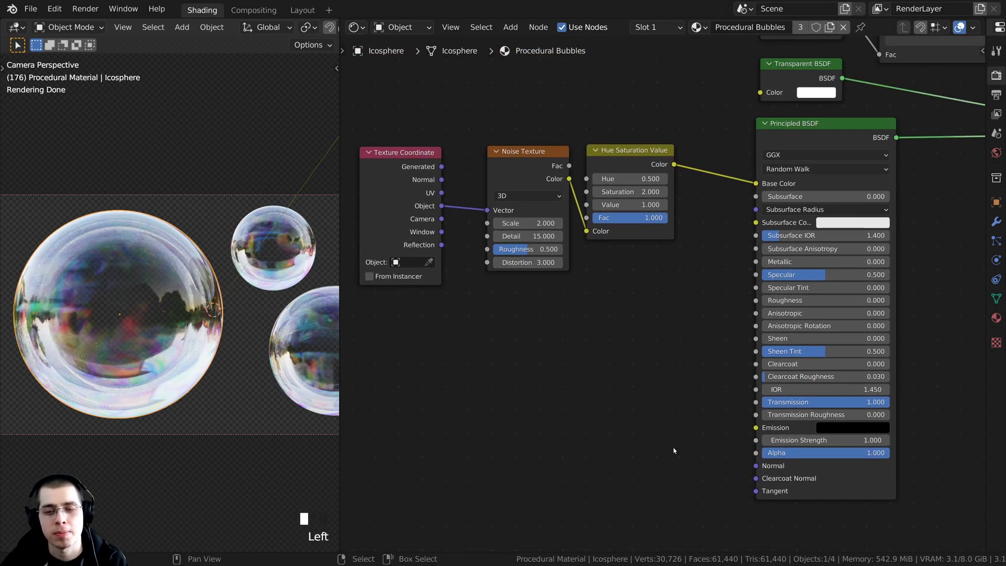
pyautogui.moveTo(654, 338); pyautogui.dragTo(653, 331, button='middle')
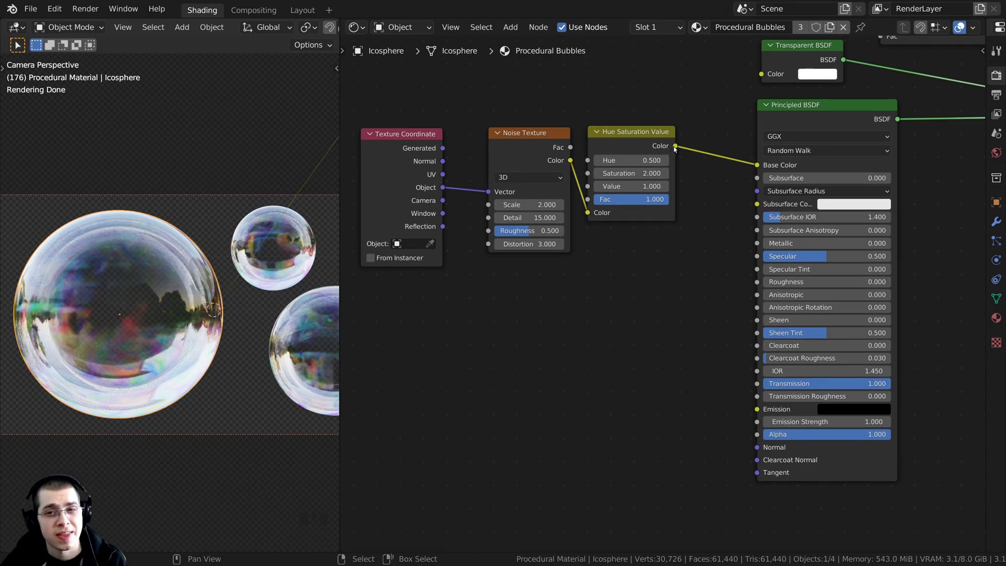
pyautogui.moveTo(675, 149); pyautogui.dragTo(756, 446)
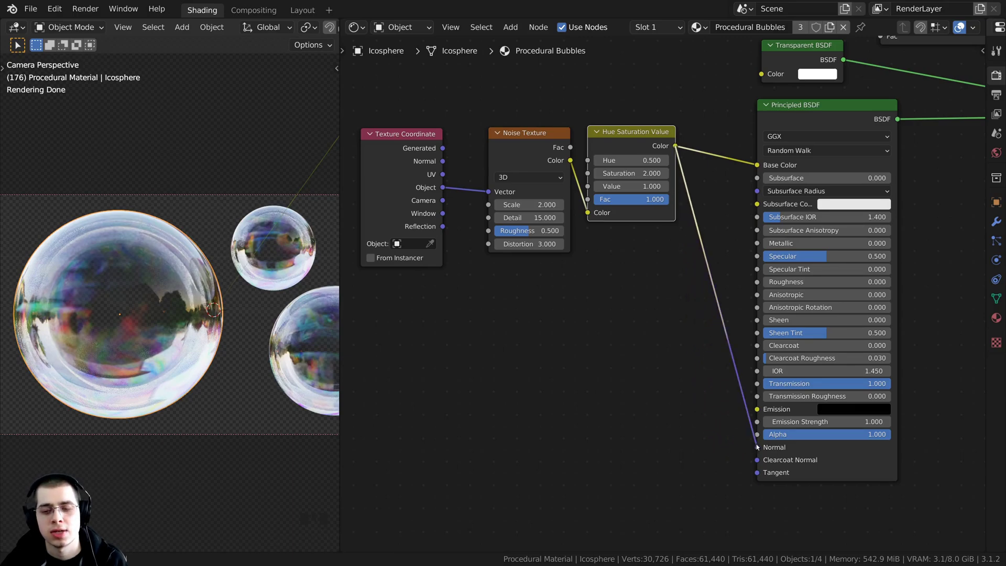
pyautogui.moveTo(669, 321); pyautogui.dragTo(646, 317, button='middle')
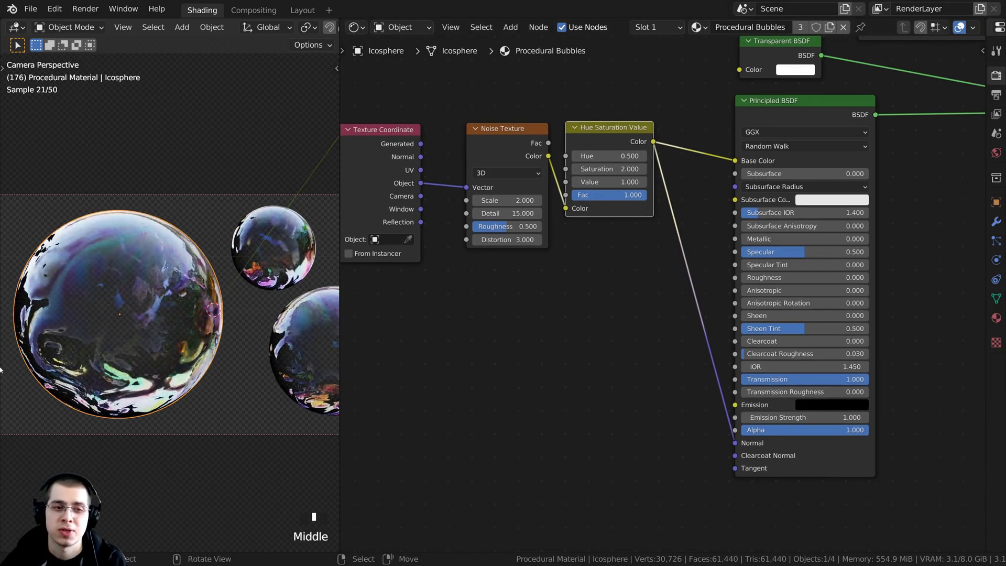
pyautogui.scroll(1, 606, 128)
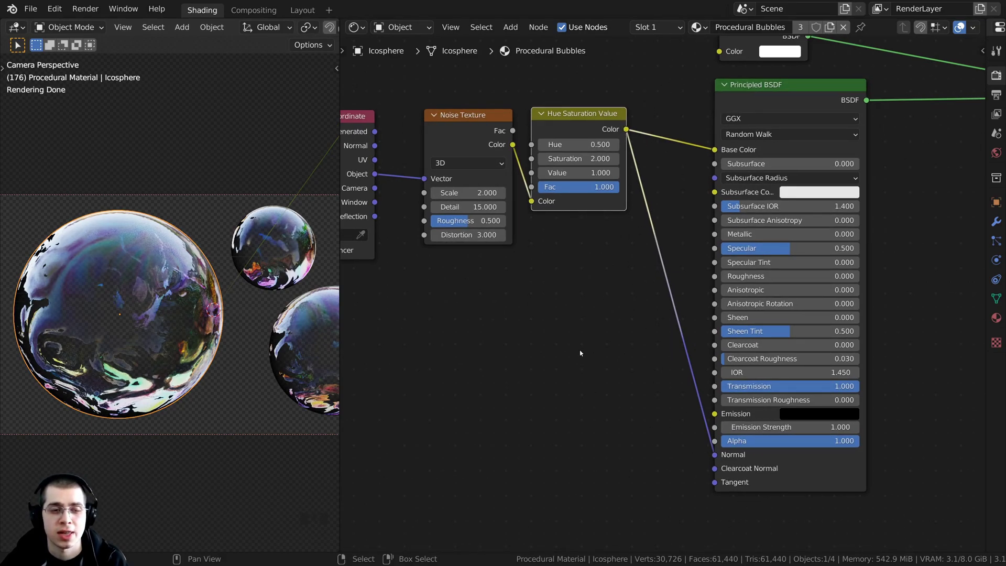
# Step: Insert a Bump node on the link between the Hue Saturation Value's Color output and the Principled BSDF's Normal input, feeding Height
pyautogui.hotkey('shift', 'a')
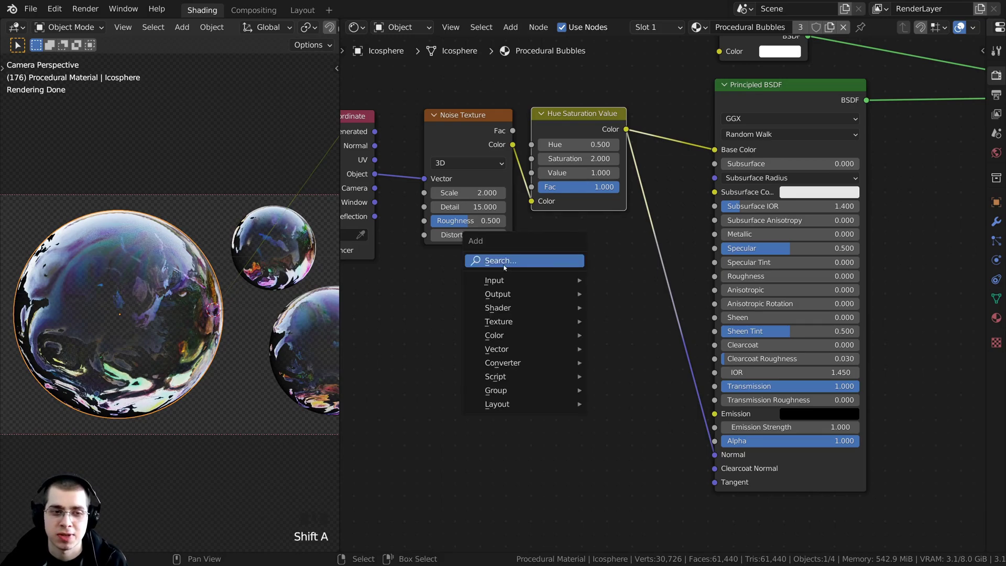
pyautogui.click(504, 265)
pyautogui.write('bum')
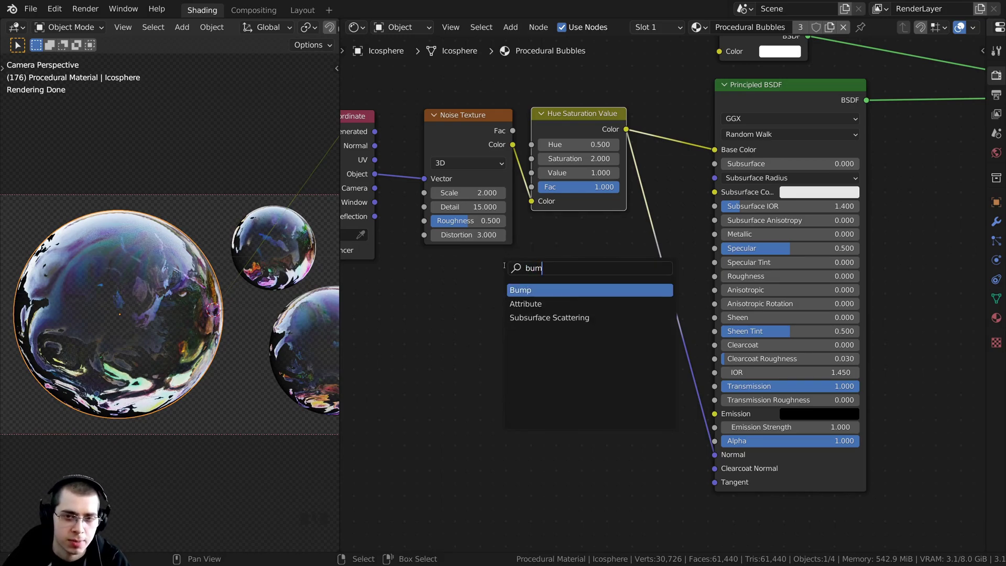
pyautogui.click(522, 291)
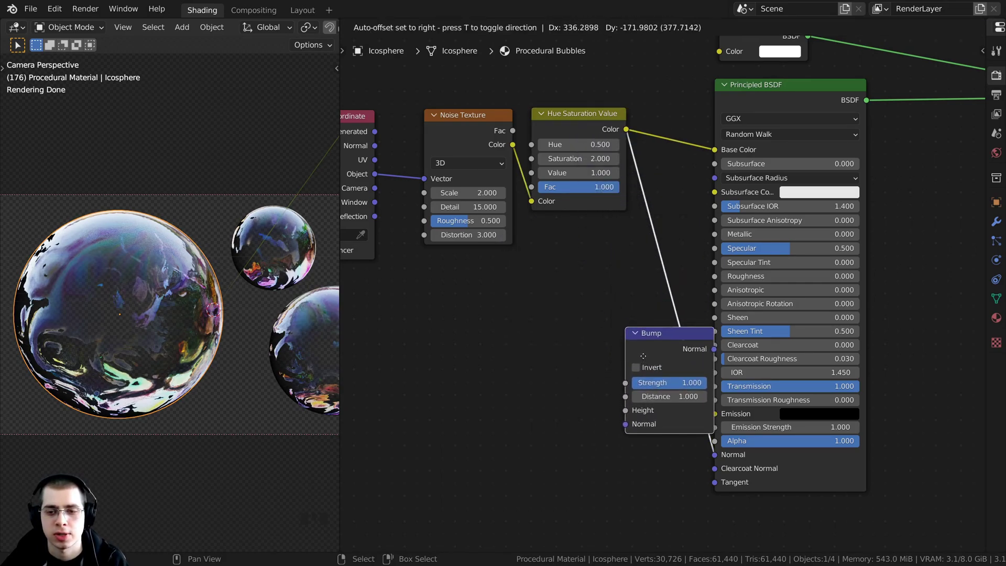
pyautogui.click(696, 356)
pyautogui.scroll(4, 780, 408)
pyautogui.moveTo(657, 401)
pyautogui.mouseDown()
pyautogui.moveTo(631, 423)
pyautogui.moveTo(655, 403)
pyautogui.mouseUp()
pyautogui.moveTo(655, 403); pyautogui.dragTo(629, 401, button='middle')
# Step: Look at the bump effect closely on the bubbles and set the Bump node's Strength to 0.01
pyautogui.keyDown('shift'); pyautogui.moveTo(152, 273); pyautogui.dragTo(149, 268, button='middle'); pyautogui.keyUp('shift')
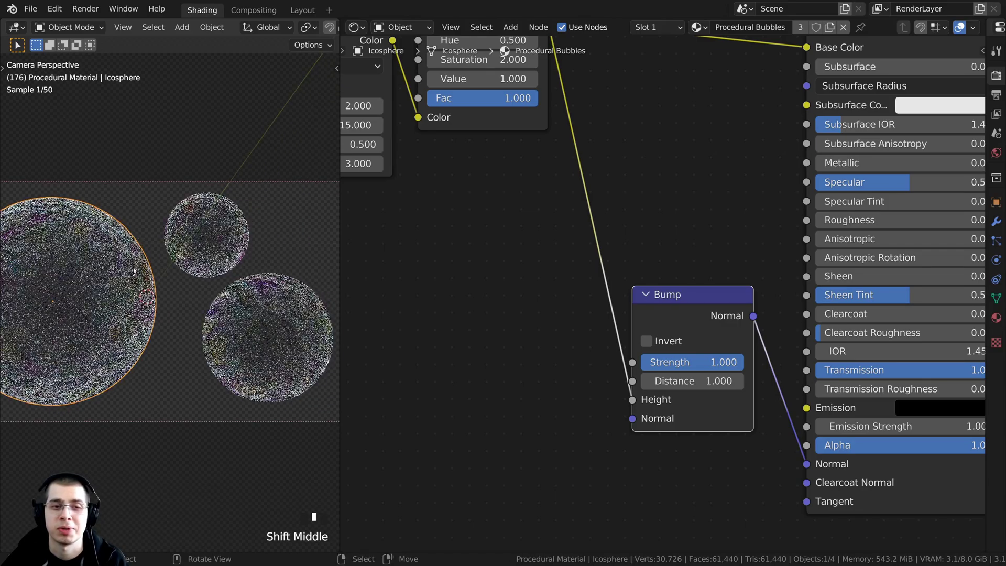
pyautogui.scroll(4, 148, 282)
pyautogui.keyDown('shift'); pyautogui.scroll(1, 87, 291); pyautogui.keyUp('shift')
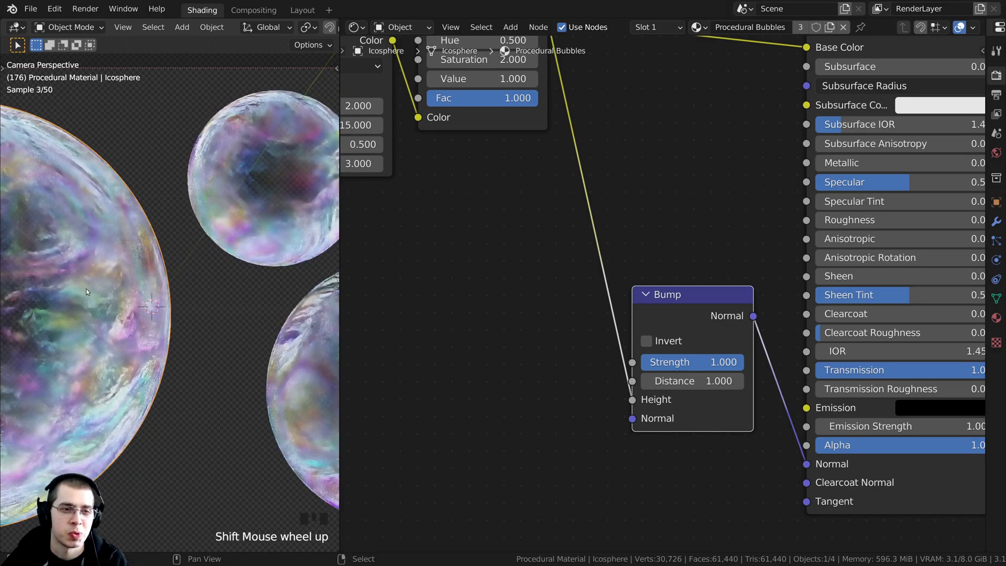
pyautogui.scroll(2, 86, 291)
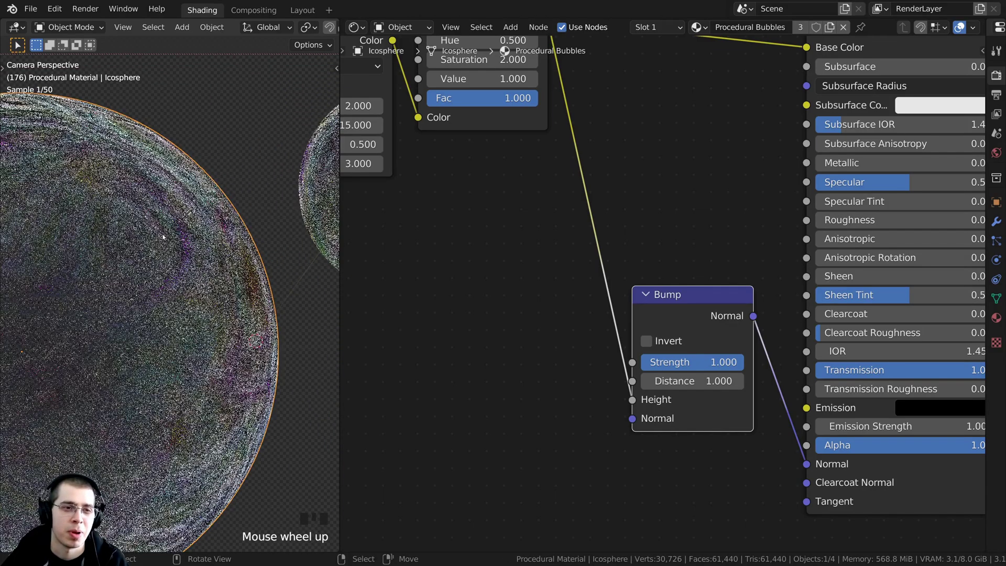
pyautogui.moveTo(710, 314); pyautogui.dragTo(643, 255, button='middle')
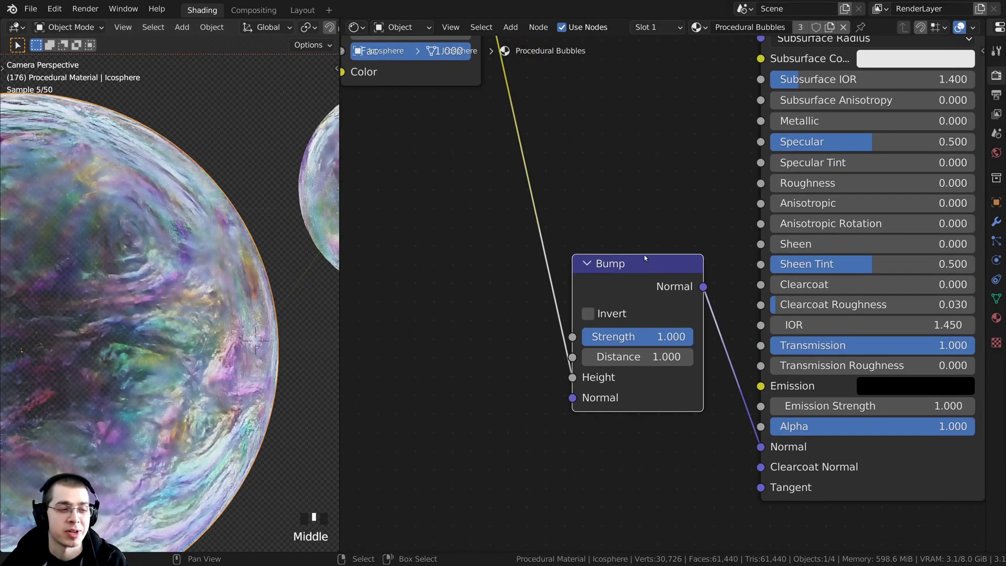
pyautogui.moveTo(640, 338); pyautogui.dragTo(620, 337, button='middle')
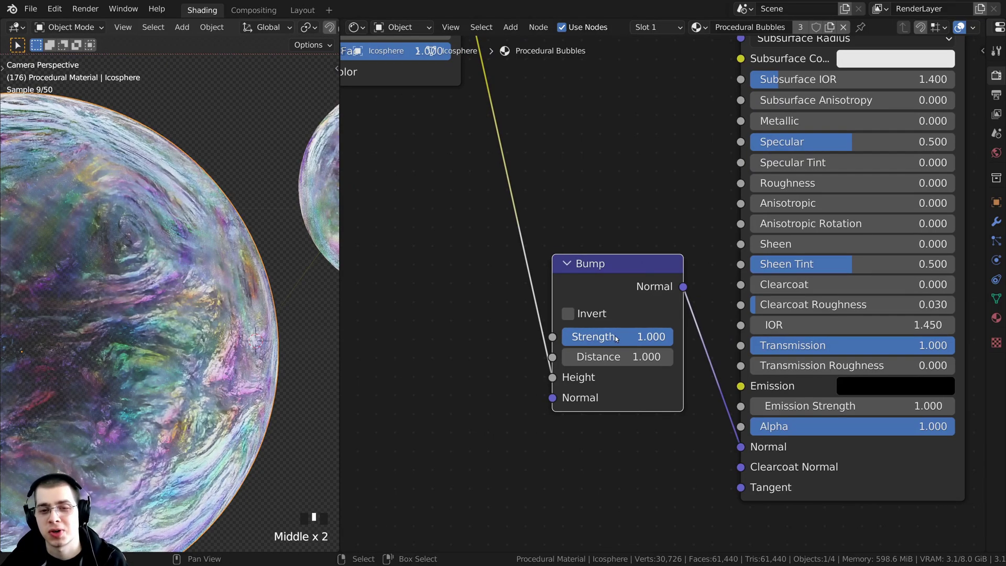
pyautogui.click(621, 337)
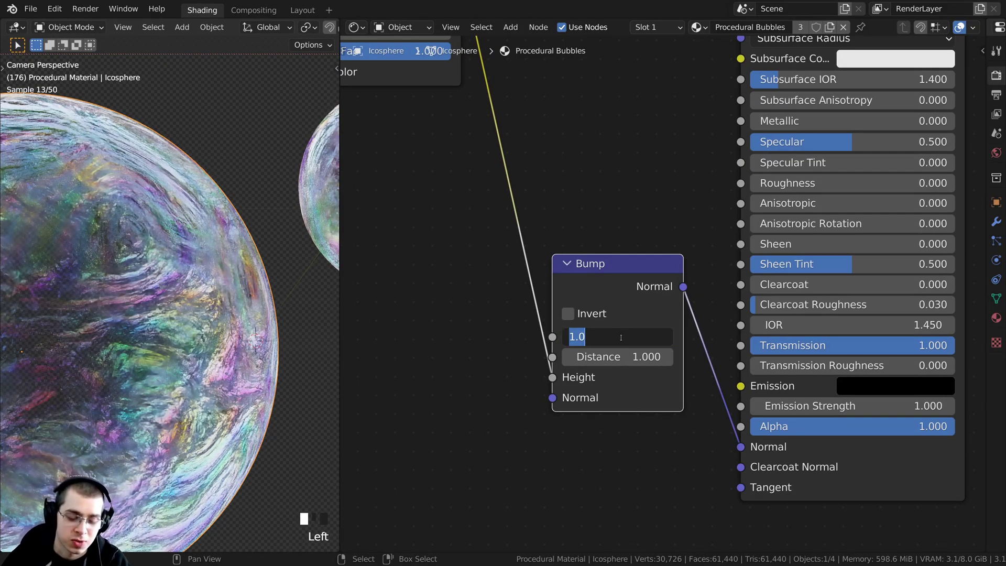
pyautogui.press('BackSpace')
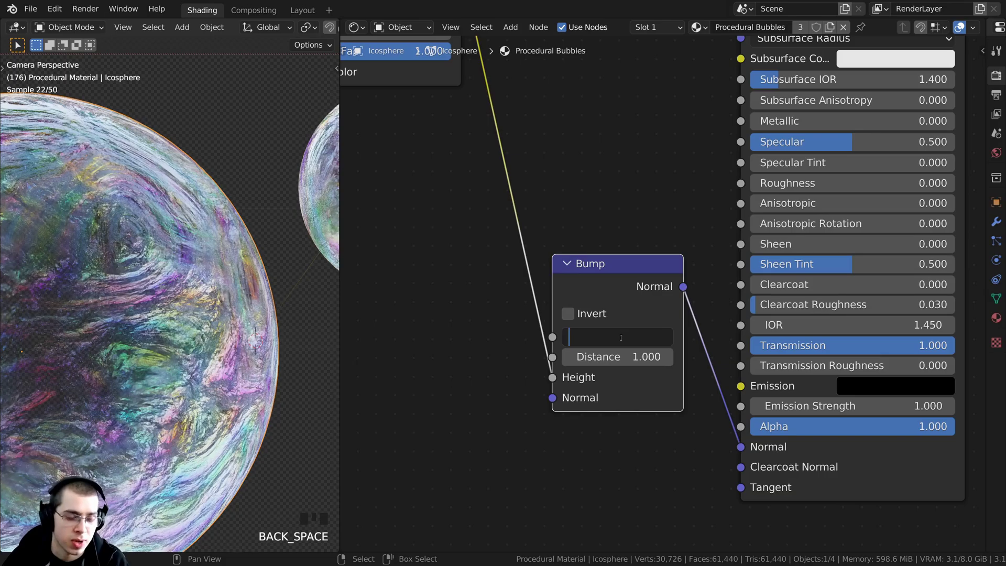
pyautogui.write('.01')
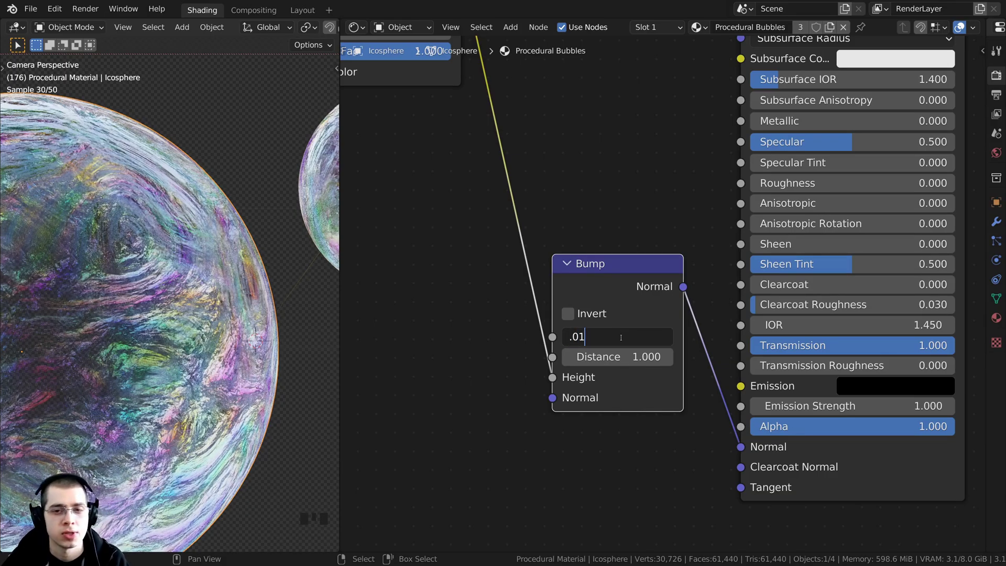
pyautogui.press('Return')
# Step: Limit the render region to a small area at the large bubble's edge and inspect the surface detail up close
pyautogui.click(187, 297)
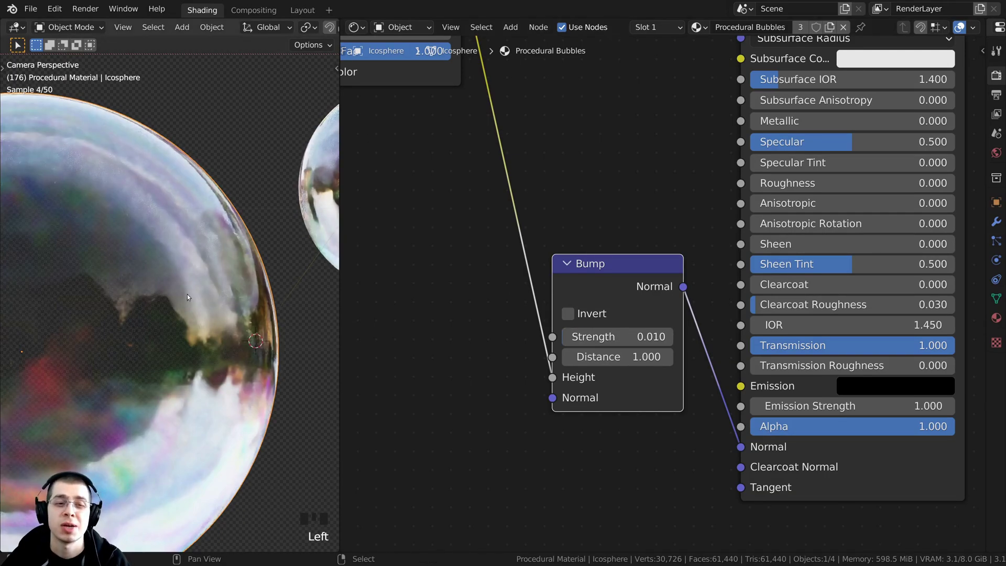
pyautogui.keyDown('shift'); pyautogui.moveTo(188, 297); pyautogui.dragTo(220, 293, button='middle'); pyautogui.keyUp('shift')
pyautogui.hotkey('ctrl', 'b')
pyautogui.moveTo(163, 215); pyautogui.dragTo(248, 304)
pyautogui.scroll(2, 247, 306)
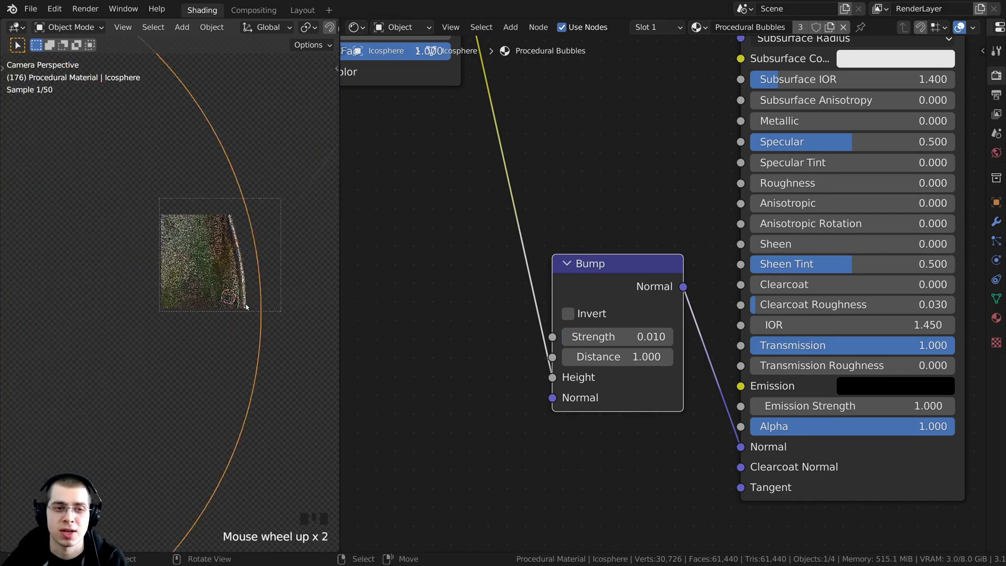
pyautogui.scroll(1, 246, 306)
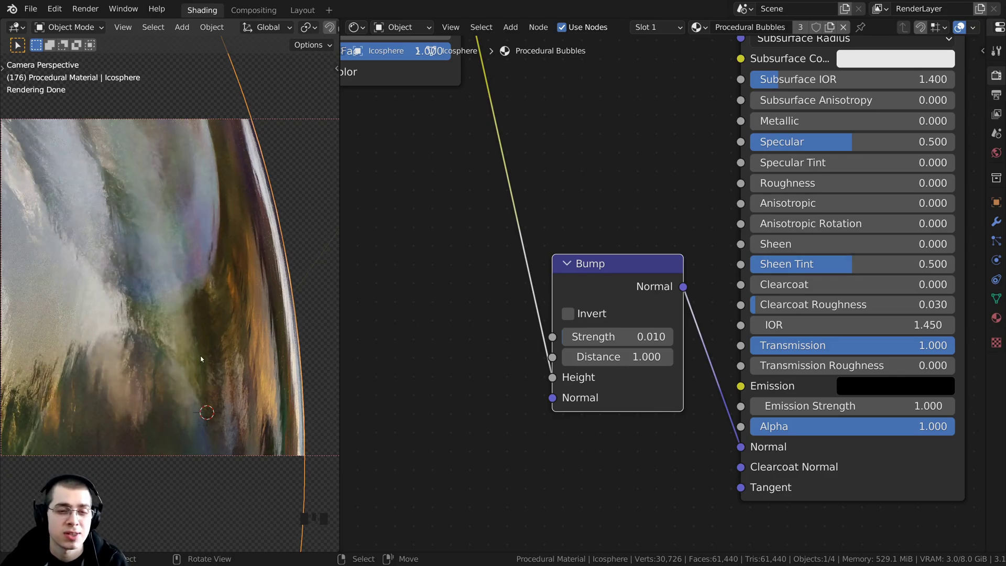
pyautogui.keyDown('shift'); pyautogui.moveTo(249, 339); pyautogui.dragTo(168, 382, button='middle'); pyautogui.keyUp('shift')
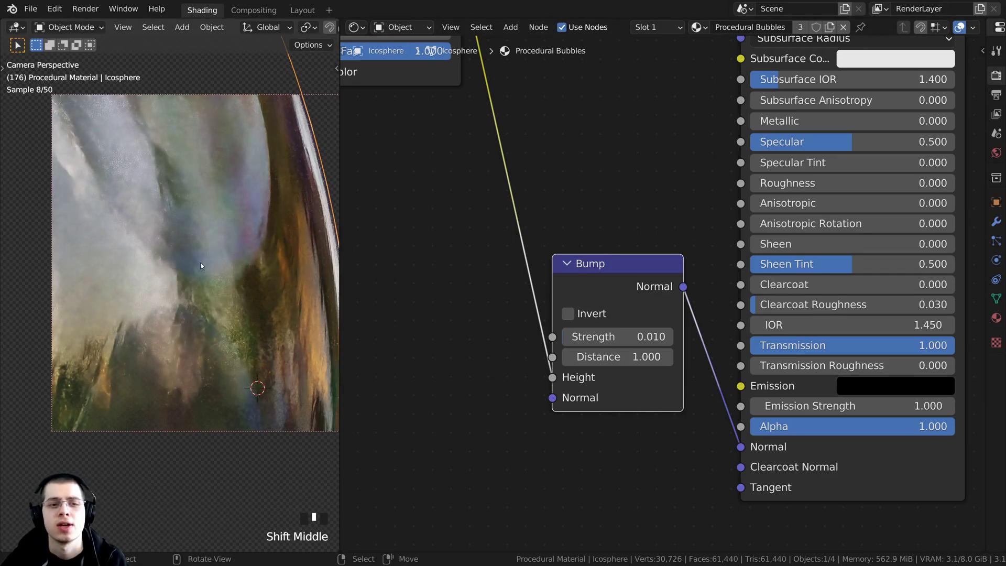
# Step: Set the render region back to the whole camera frame and view the full render result of the bubbles
pyautogui.scroll(-13, 201, 263)
pyautogui.hotkey('ctrl', 'b')
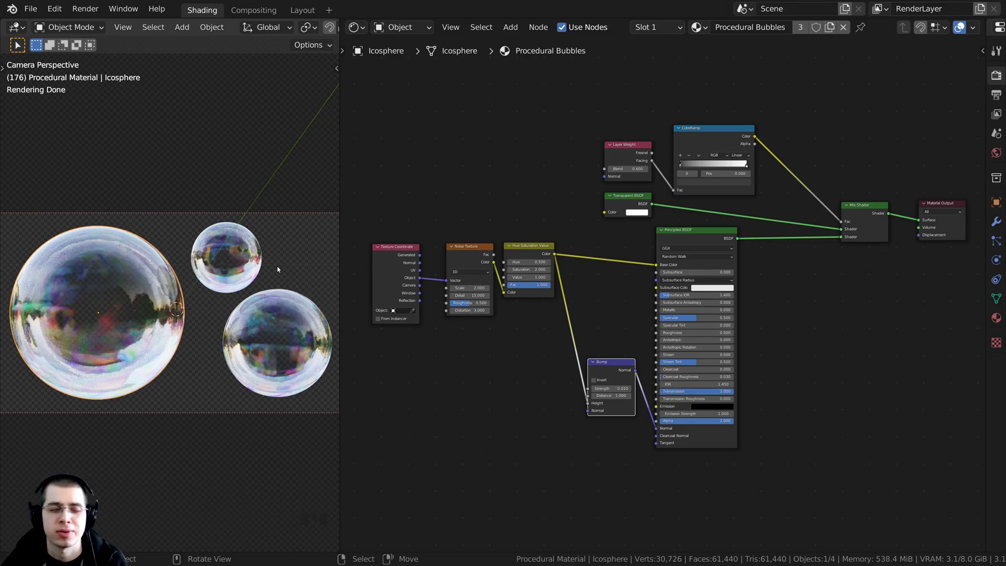
pyautogui.press('F11')
pyautogui.middleClick(671, 185)
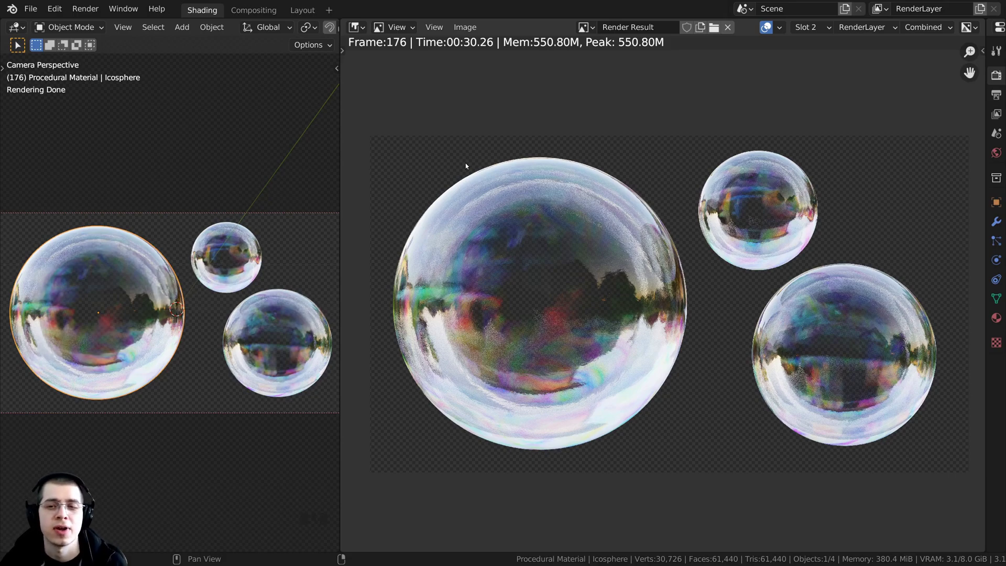
# Step: Switch to the Compositing workspace and show the Render Layers image as the backdrop through a Viewer node
pyautogui.click(244, 13)
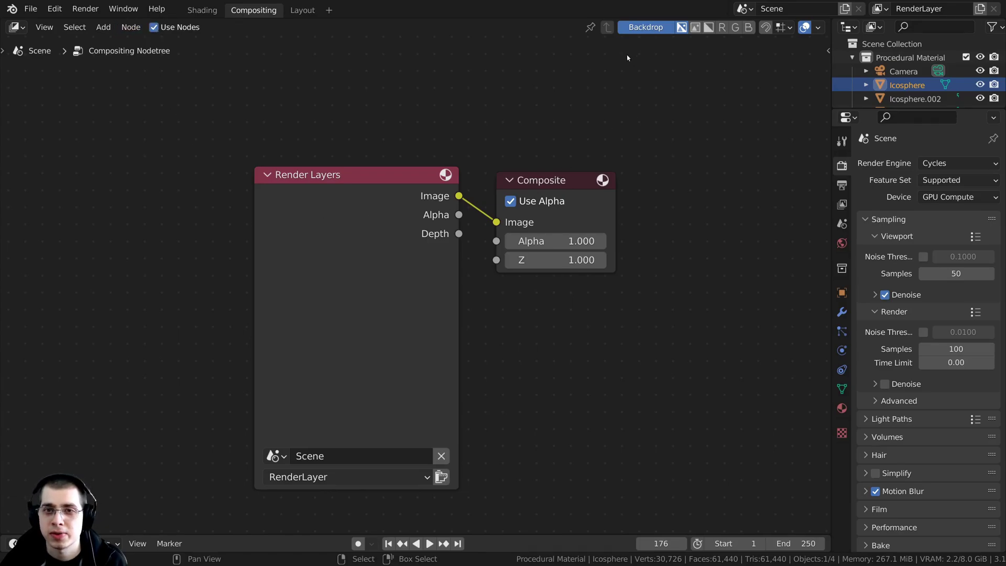
pyautogui.scroll(-3, 450, 282)
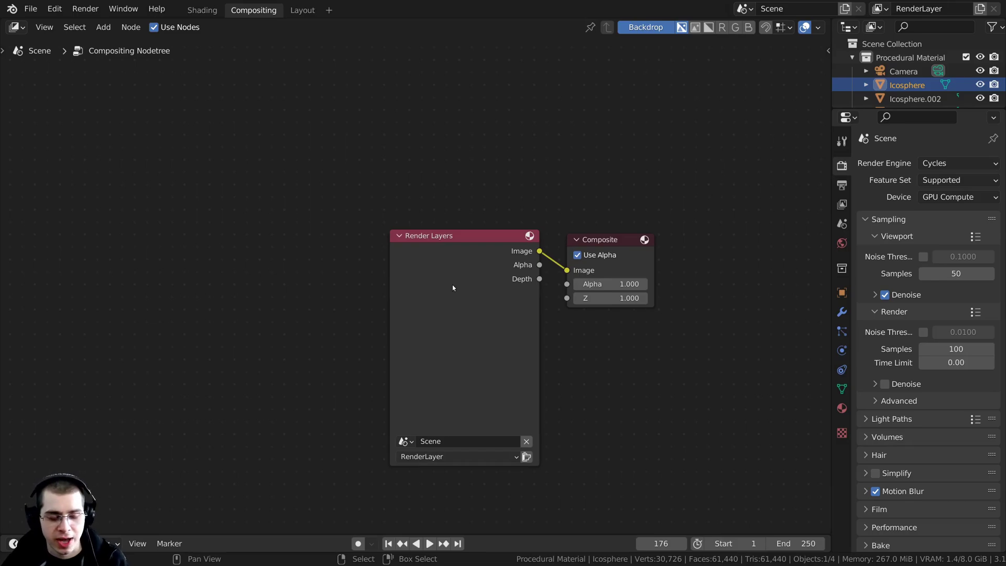
pyautogui.keyDown('ctrl'); pyautogui.keyDown('shift'); pyautogui.click(454, 277); pyautogui.keyUp('shift'); pyautogui.keyUp('ctrl')
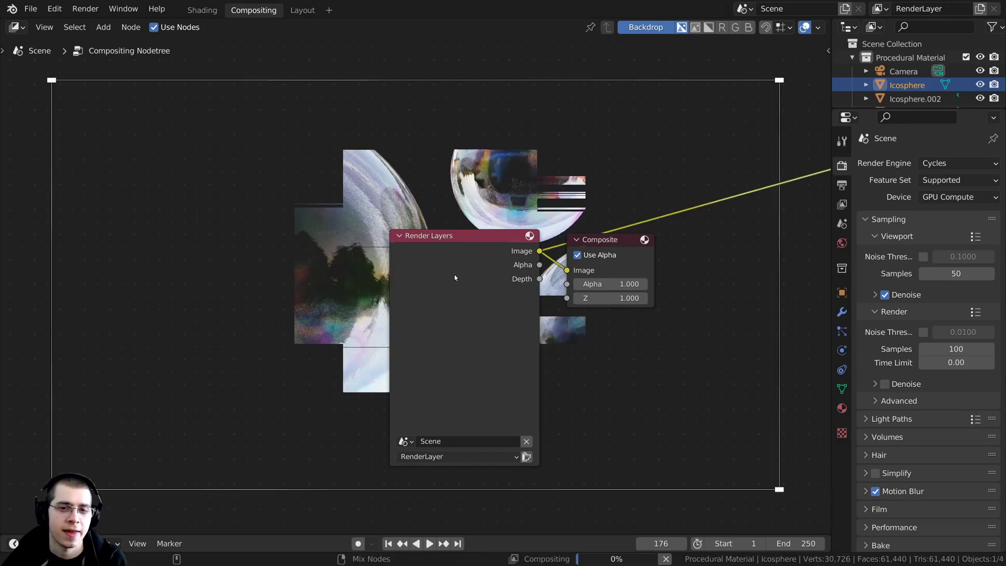
# Step: Spread out the Viewer, Composite and Render Layers nodes to leave free space between them
pyautogui.scroll(-4, 454, 275)
pyautogui.moveTo(696, 214); pyautogui.dragTo(550, 240)
pyautogui.scroll(2, 551, 241)
pyautogui.moveTo(562, 290); pyautogui.dragTo(698, 303)
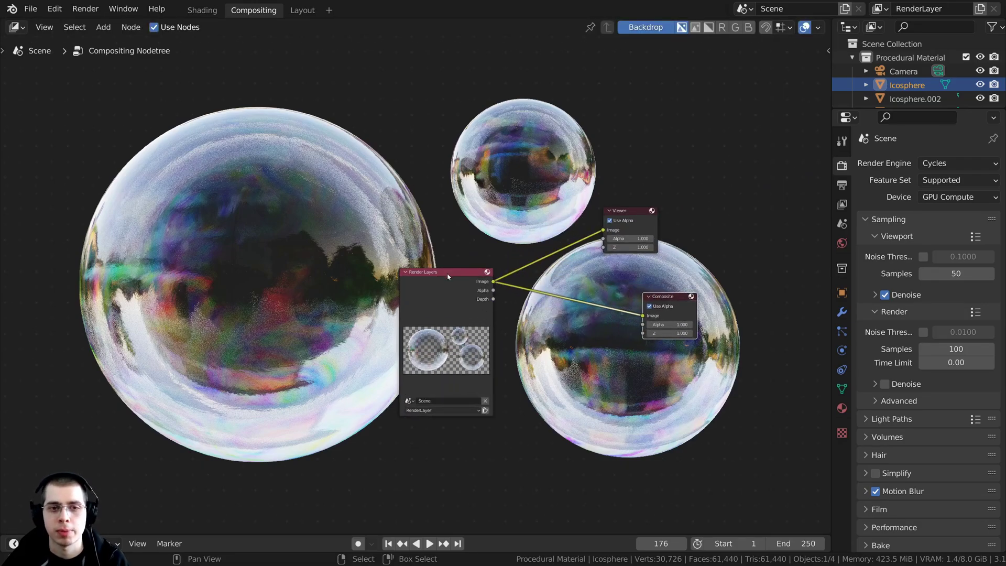
pyautogui.moveTo(445, 275); pyautogui.dragTo(289, 275)
pyautogui.scroll(2, 380, 248)
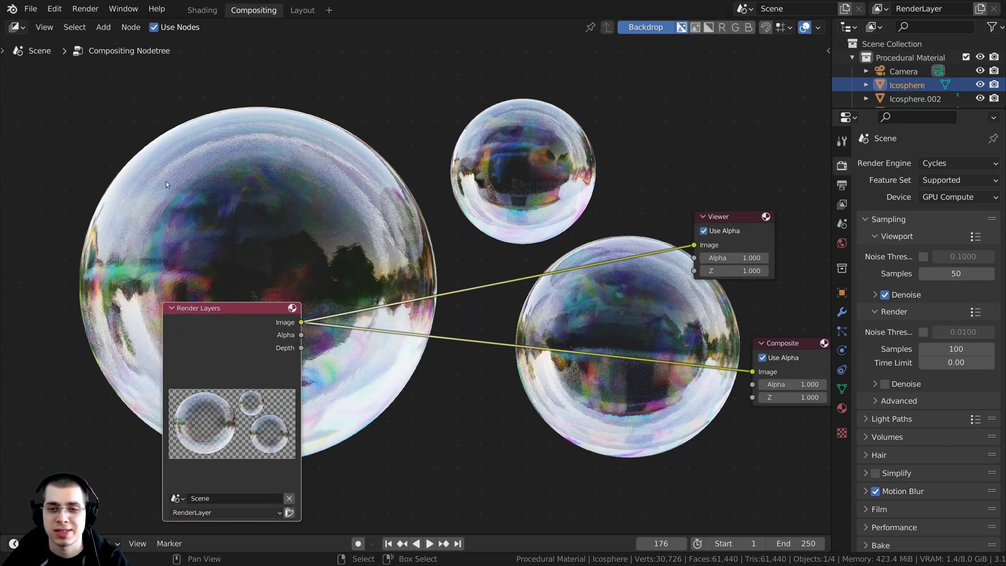
pyautogui.moveTo(356, 313); pyautogui.dragTo(361, 323, button='middle')
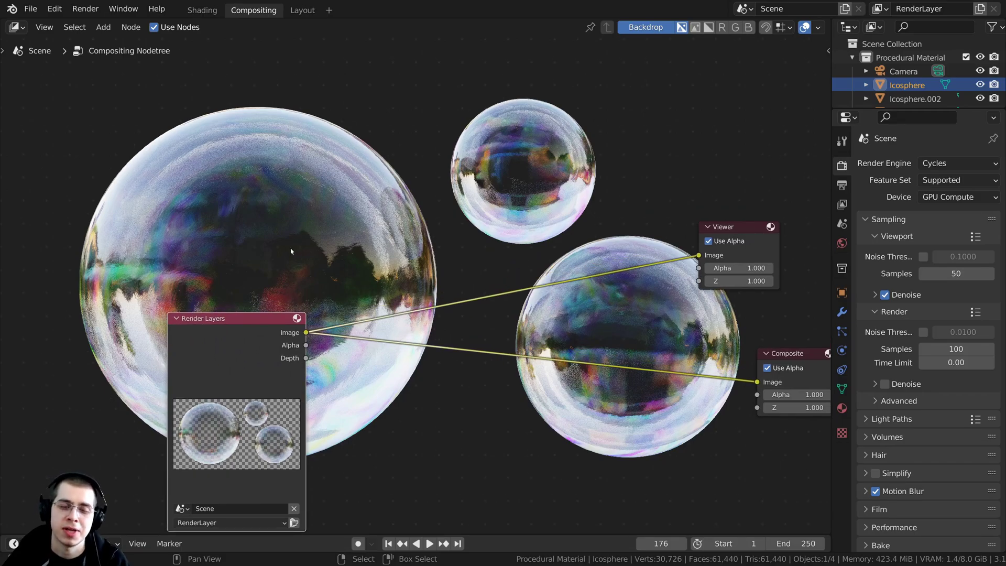
# Step: Add an Ellipse Mask node above the Render Layers node and preview its Mask output in the Viewer
pyautogui.hotkey('shift', 'a')
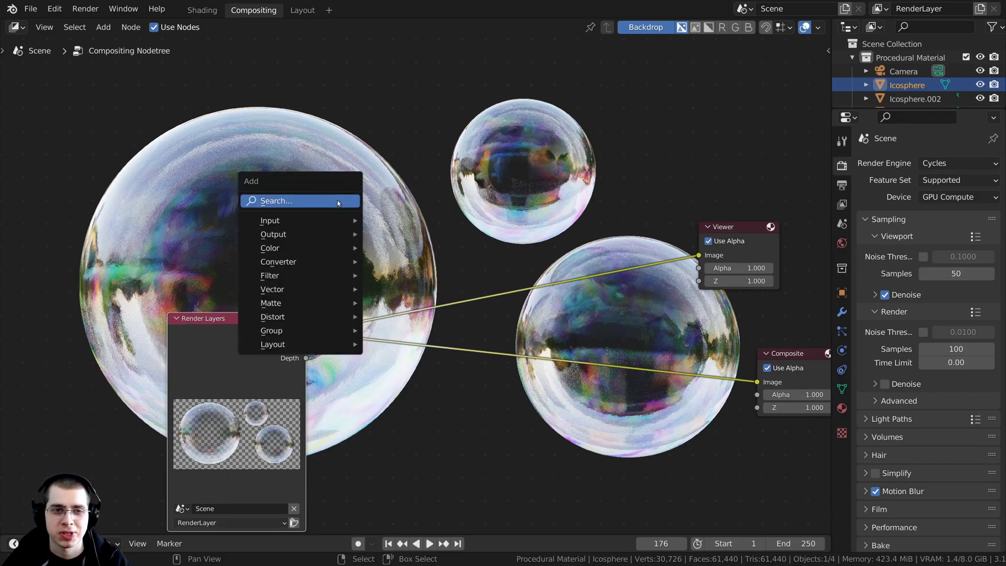
pyautogui.click(307, 203)
pyautogui.write('el')
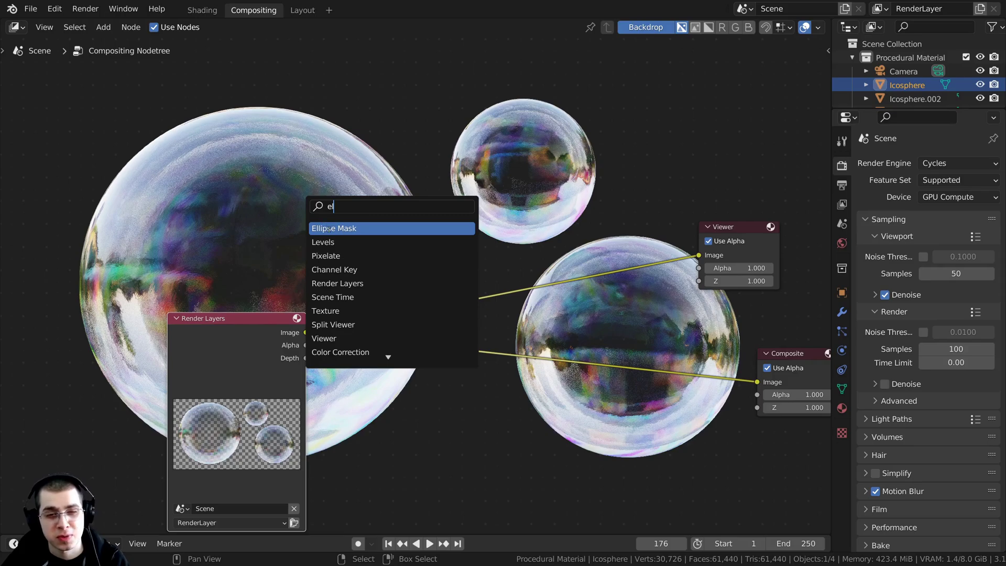
pyautogui.click(407, 228)
pyautogui.click(130, 162)
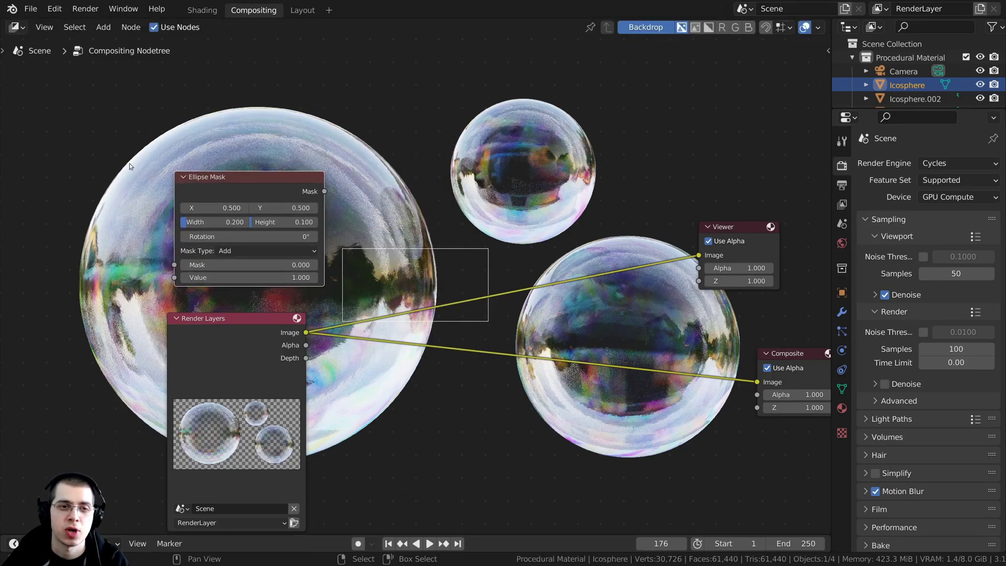
pyautogui.scroll(2, 228, 250)
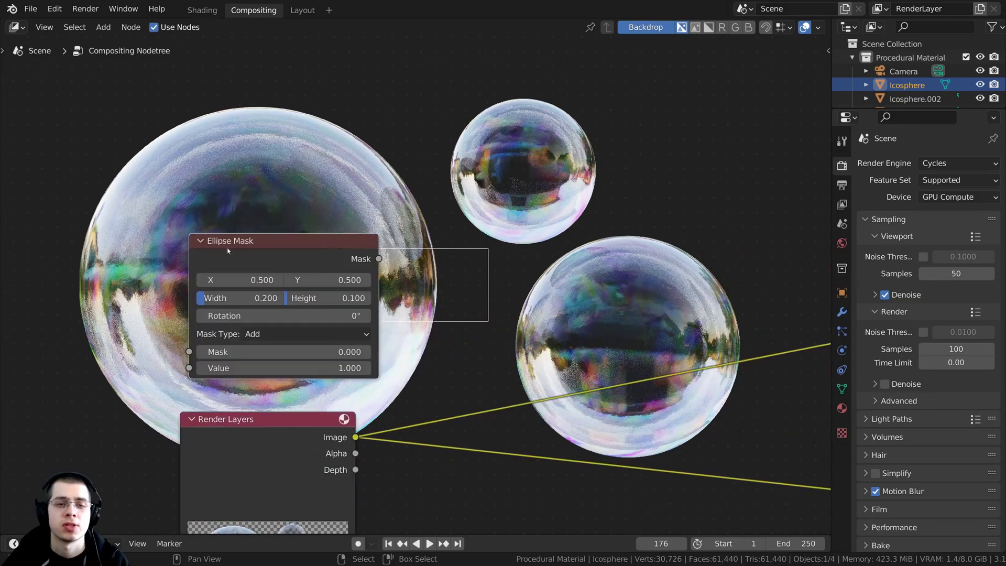
pyautogui.keyDown('ctrl'); pyautogui.keyDown('shift'); pyautogui.click(287, 259); pyautogui.keyUp('shift'); pyautogui.keyUp('ctrl')
pyautogui.scroll(1, 409, 232)
pyautogui.moveTo(409, 231); pyautogui.dragTo(419, 364, button='middle')
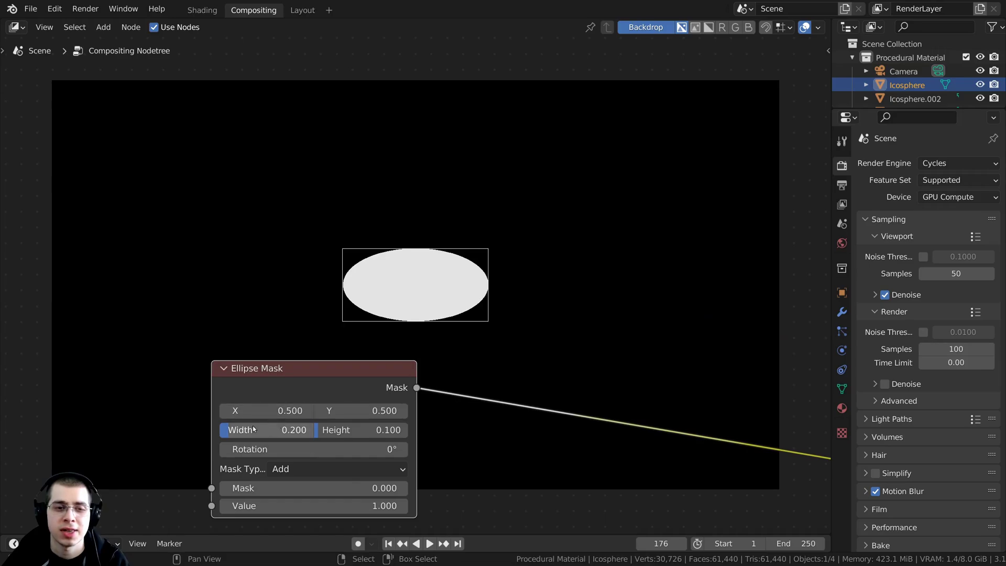
# Step: Enlarge the Ellipse Mask to a Width of 0.880 and a Height of 0.401
pyautogui.moveTo(255, 429); pyautogui.dragTo(380, 431)
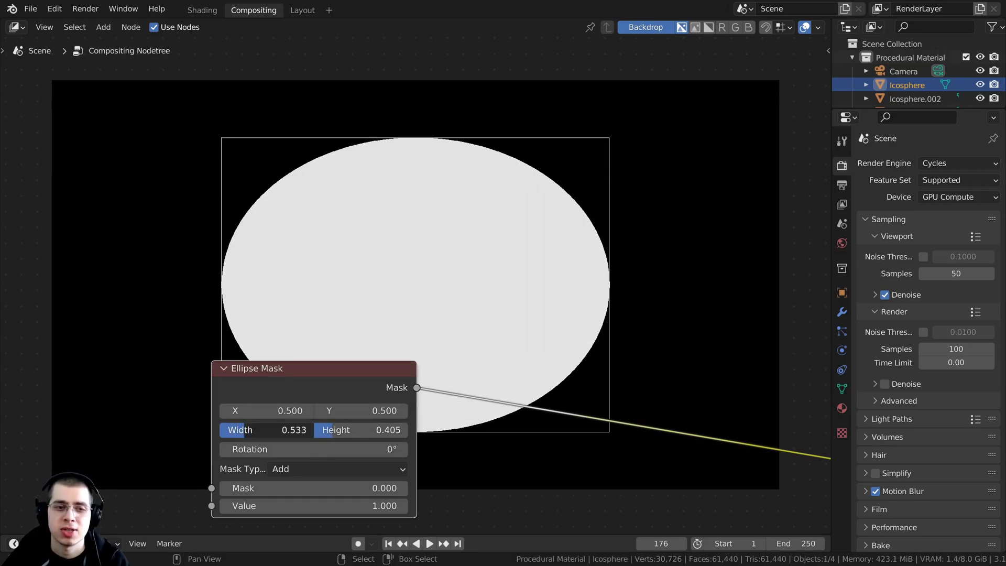
pyautogui.moveTo(237, 430); pyautogui.dragTo(249, 430)
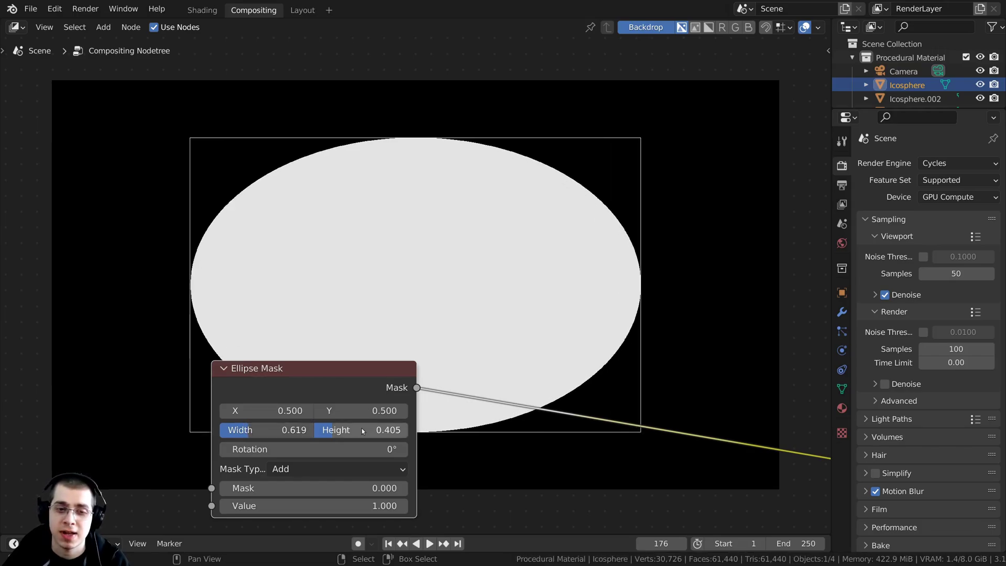
pyautogui.moveTo(335, 430); pyautogui.dragTo(340, 430)
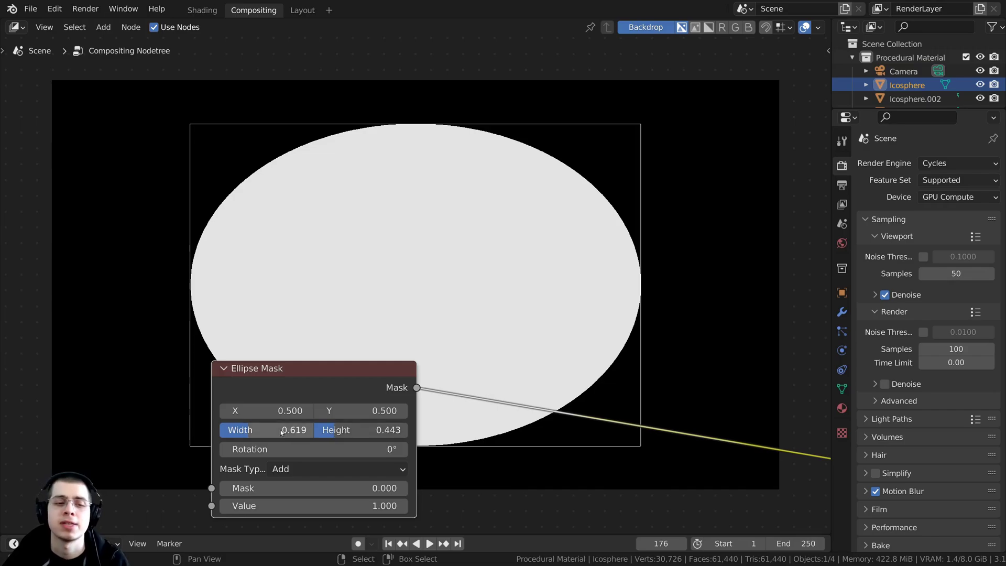
pyautogui.moveTo(262, 430); pyautogui.dragTo(269, 430)
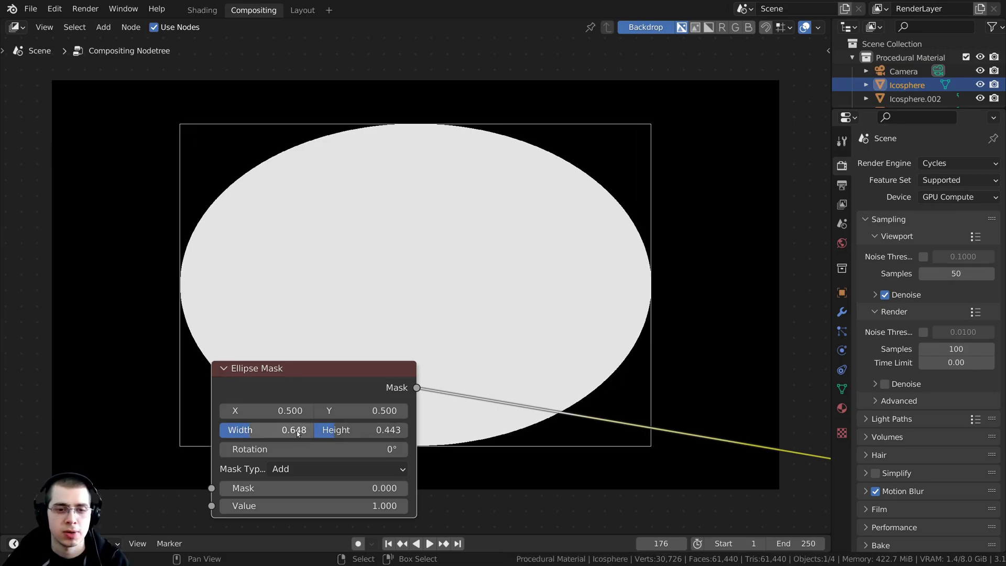
pyautogui.moveTo(334, 430); pyautogui.dragTo(327, 429)
pyautogui.moveTo(262, 429); pyautogui.dragTo(296, 430)
# Step: Add a Blur node between the Ellipse Mask and Viewer nodes
pyautogui.scroll(-2, 366, 314)
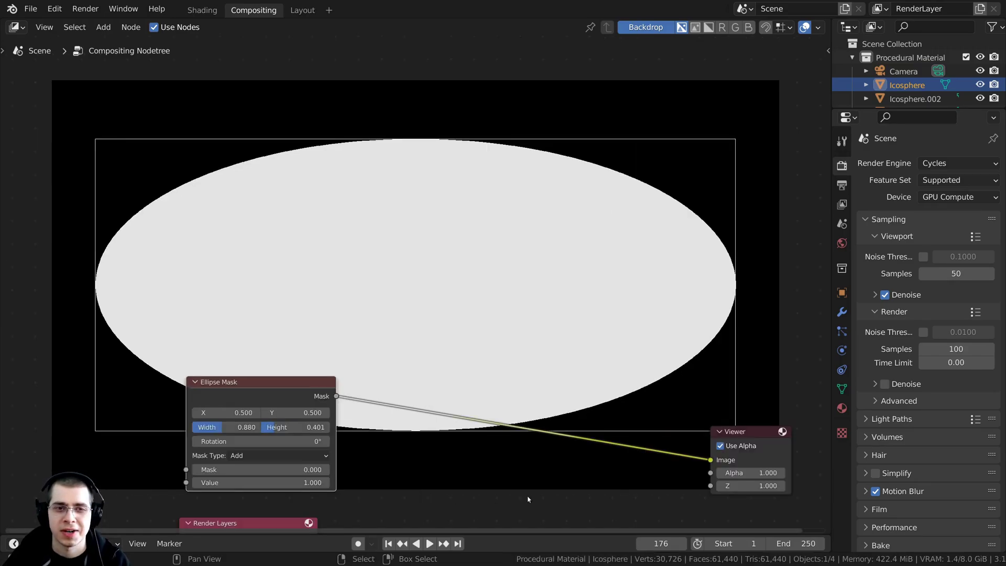
pyautogui.moveTo(363, 339); pyautogui.dragTo(379, 278, button='middle')
pyautogui.scroll(2, 380, 282)
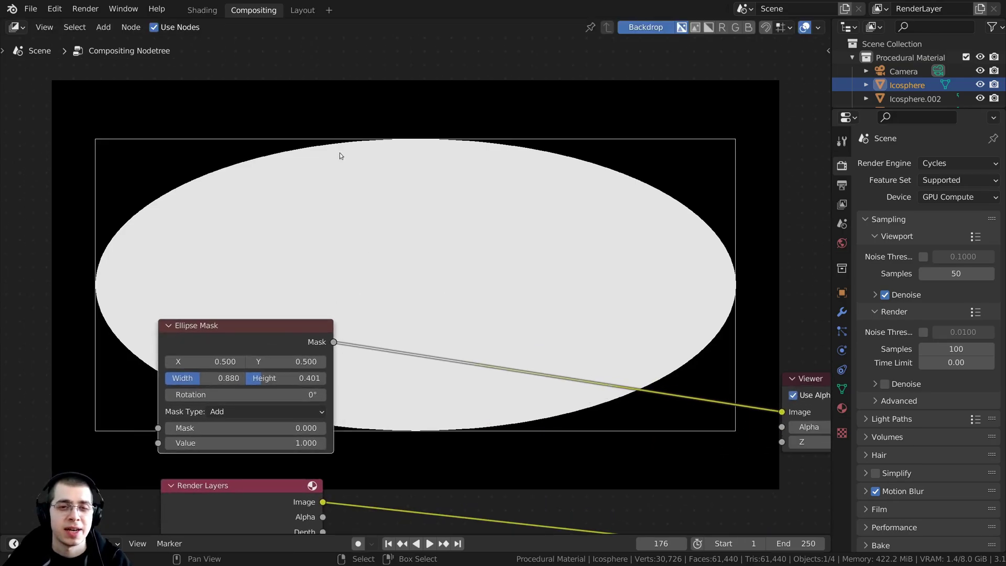
pyautogui.hotkey('shift', 'a')
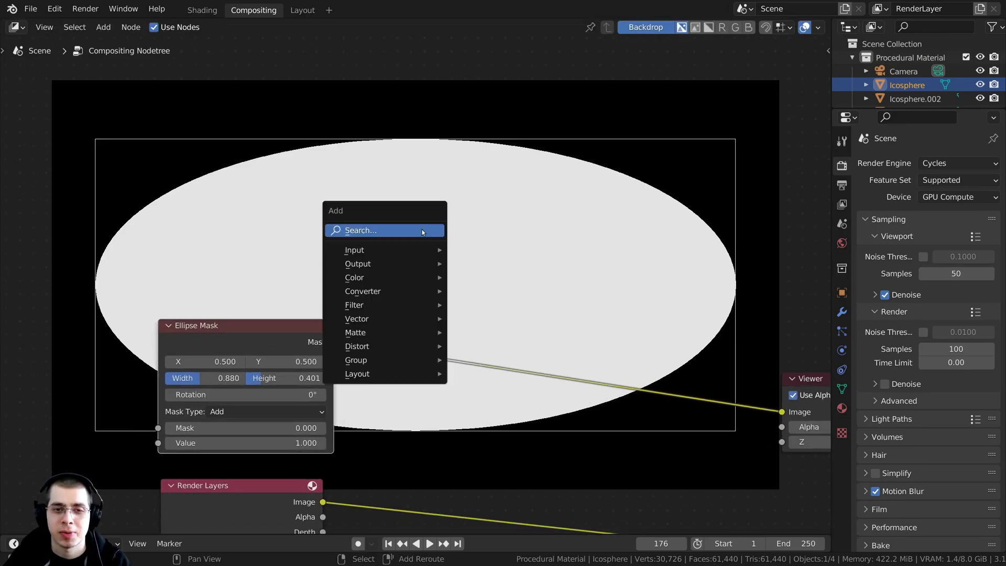
pyautogui.click(411, 229)
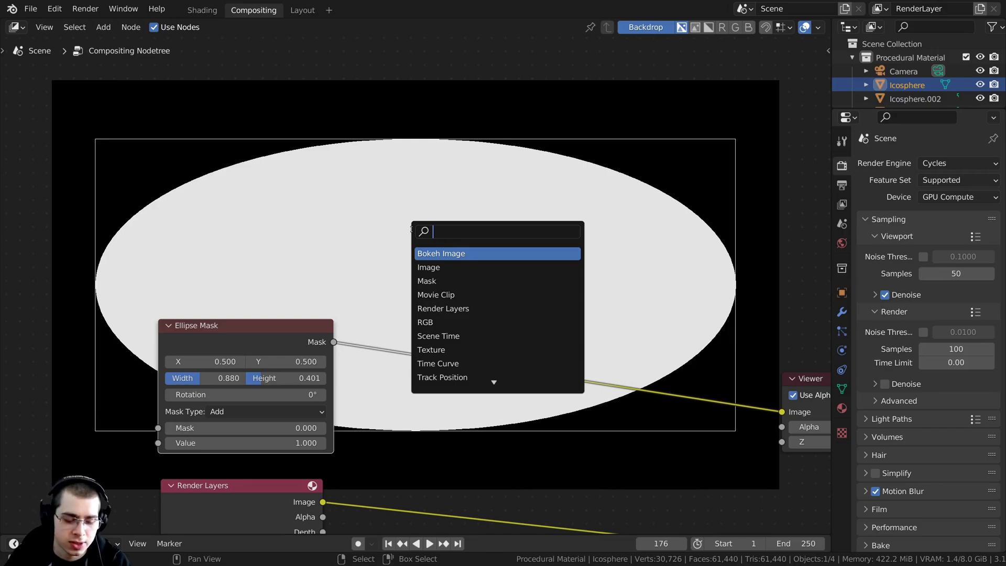
pyautogui.write('blur')
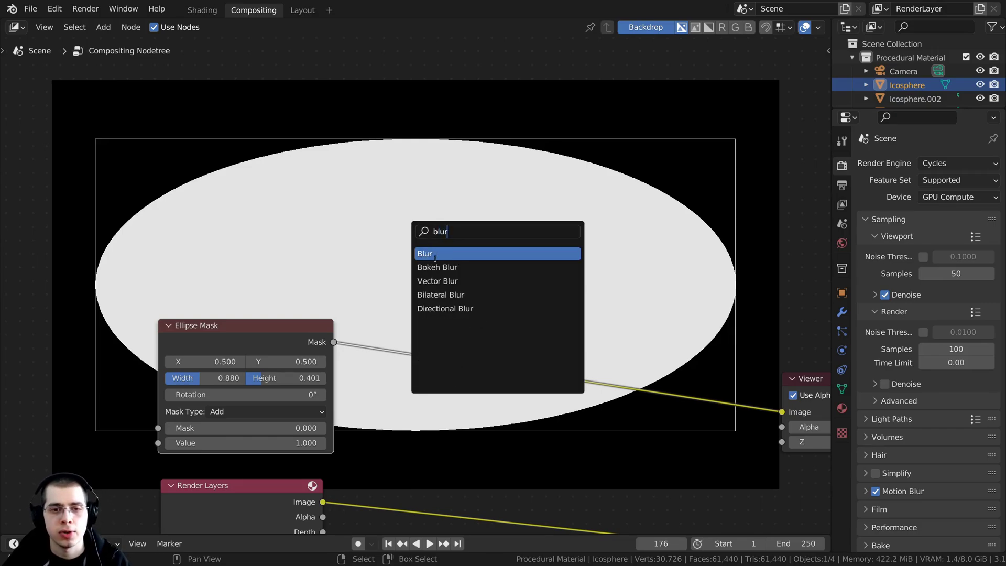
pyautogui.click(435, 254)
pyautogui.click(407, 275)
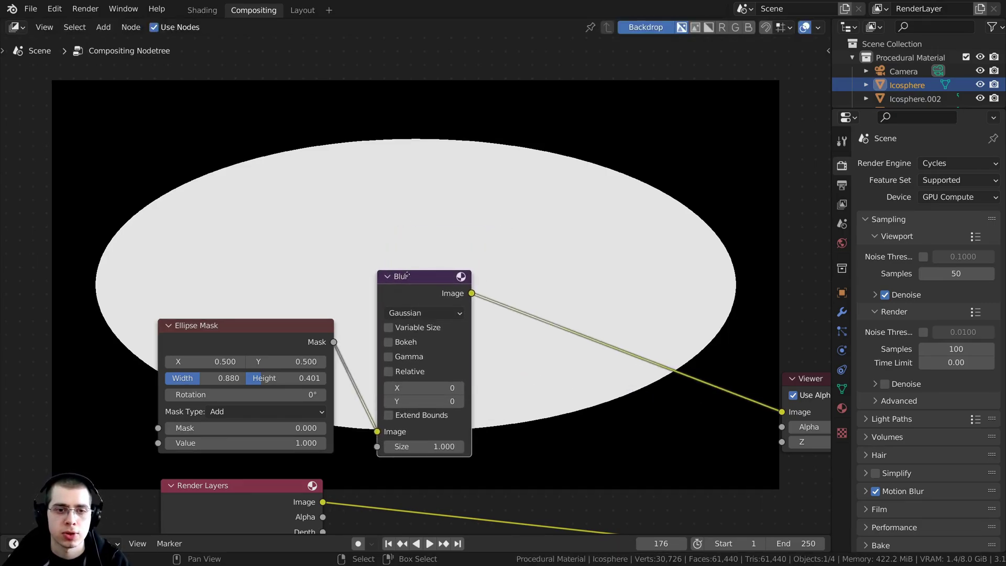
# Step: Set the Blur node's X and Y size to 700
pyautogui.scroll(1, 407, 274)
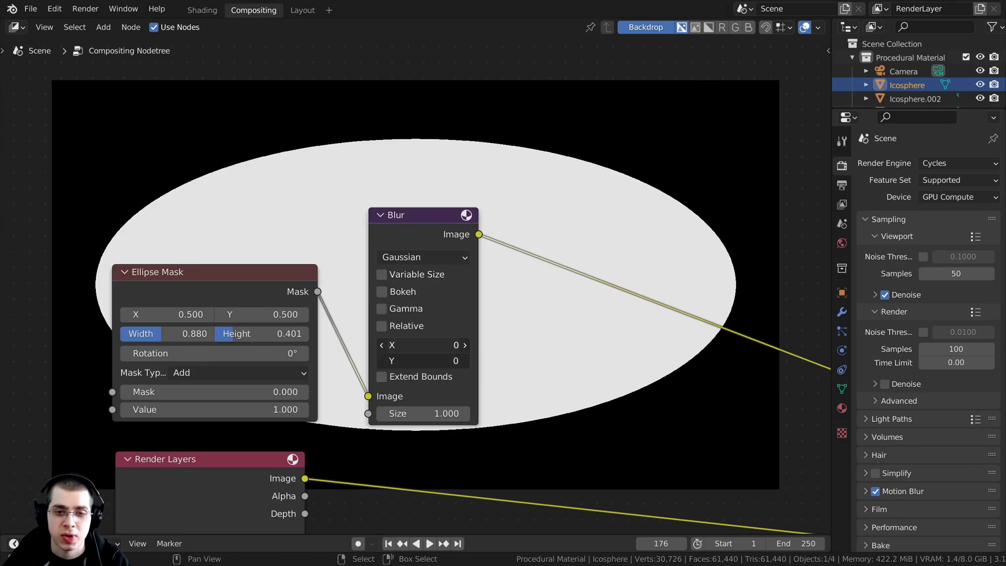
pyautogui.click(415, 346)
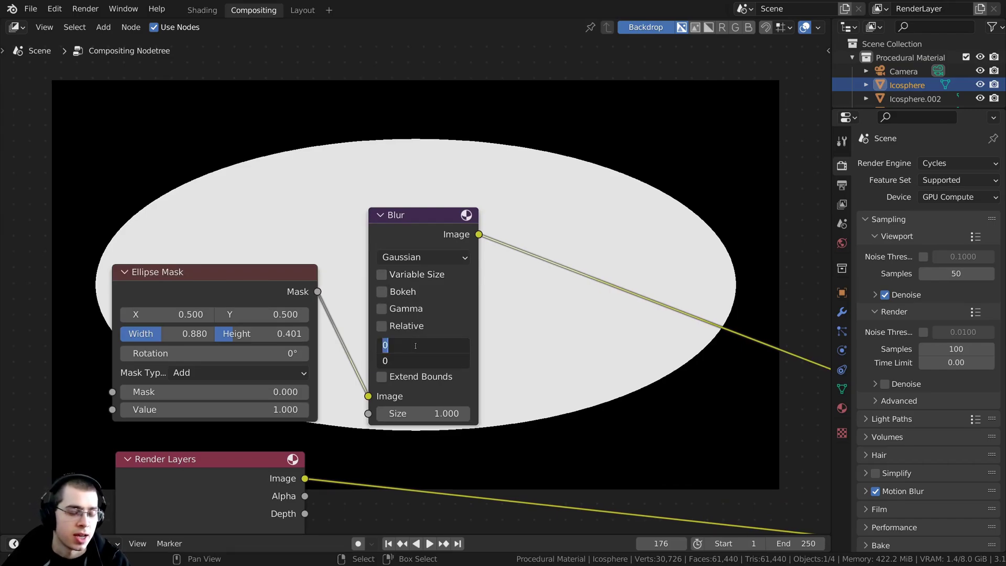
pyautogui.write('700')
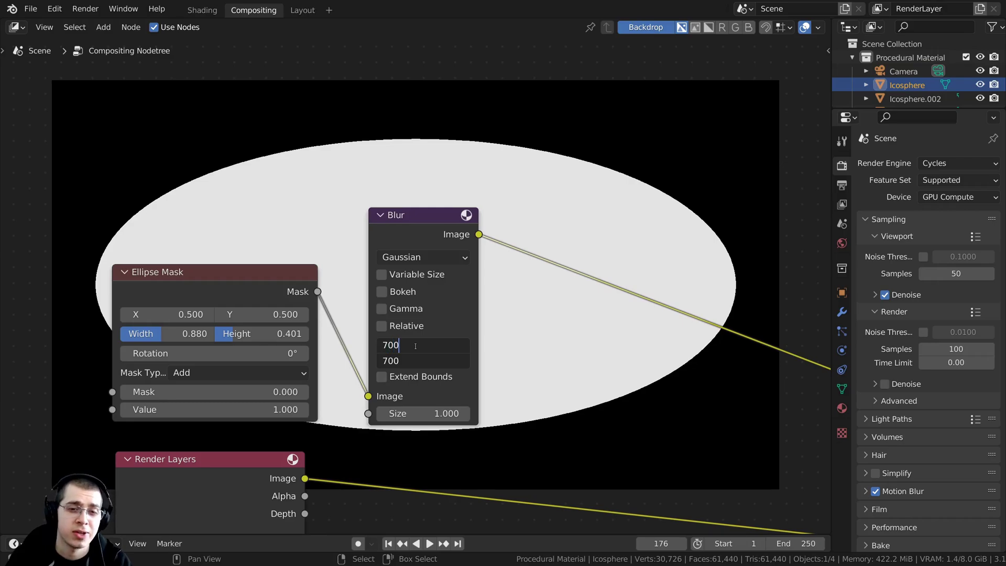
pyautogui.press('Return')
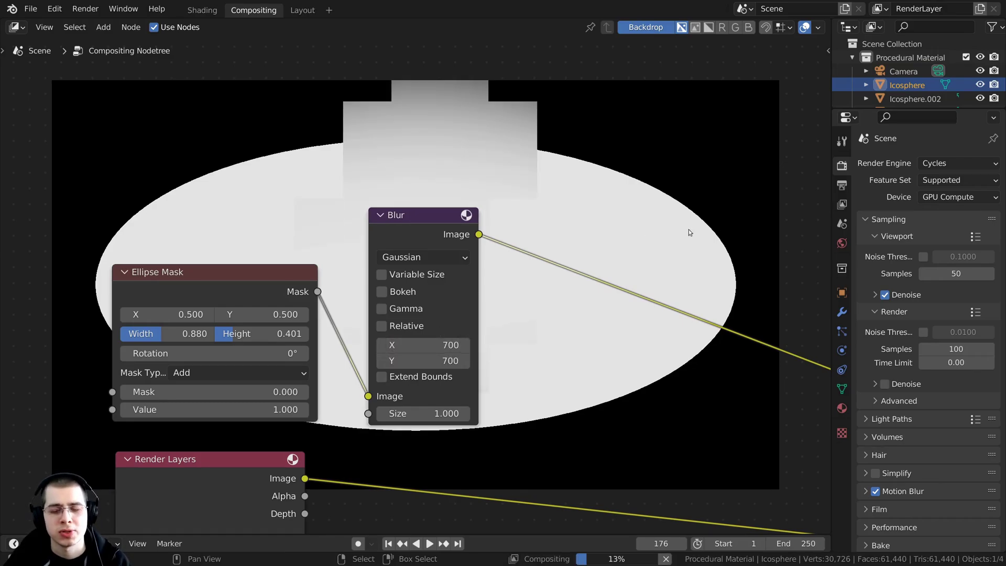
# Step: Show the output properties to check the render resolution and its percentage scale
pyautogui.click(841, 185)
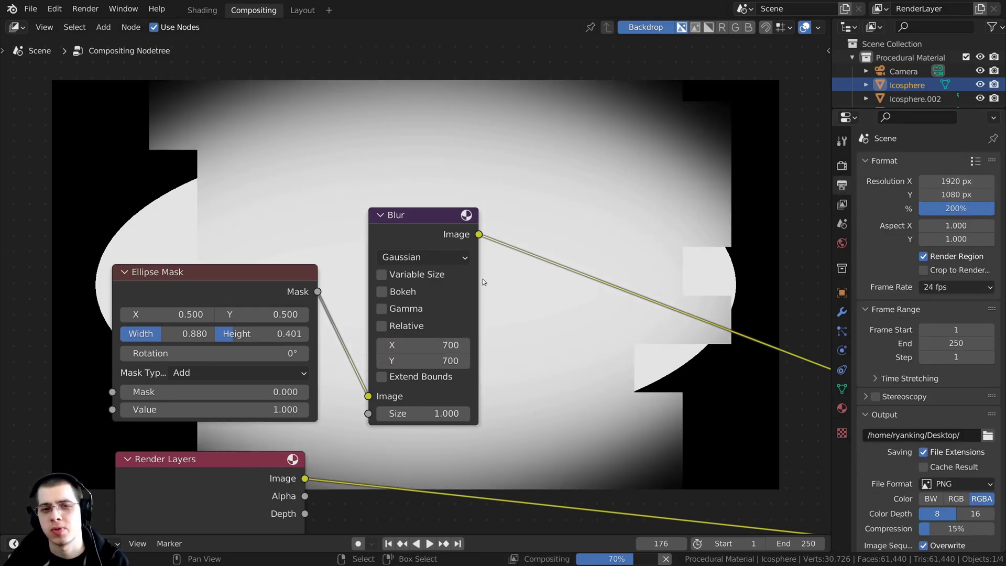
pyautogui.scroll(-3, 491, 392)
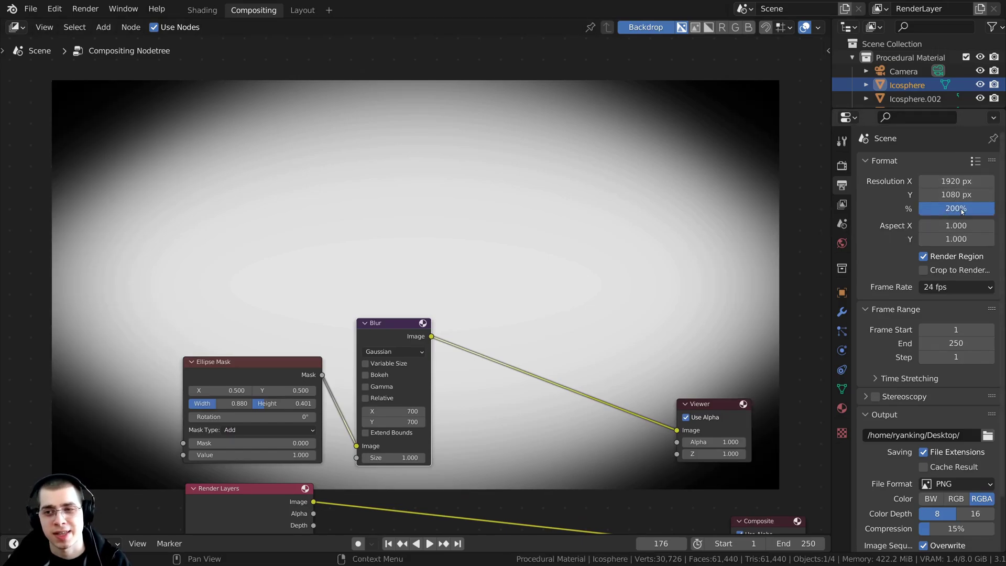
pyautogui.scroll(-2, 583, 290)
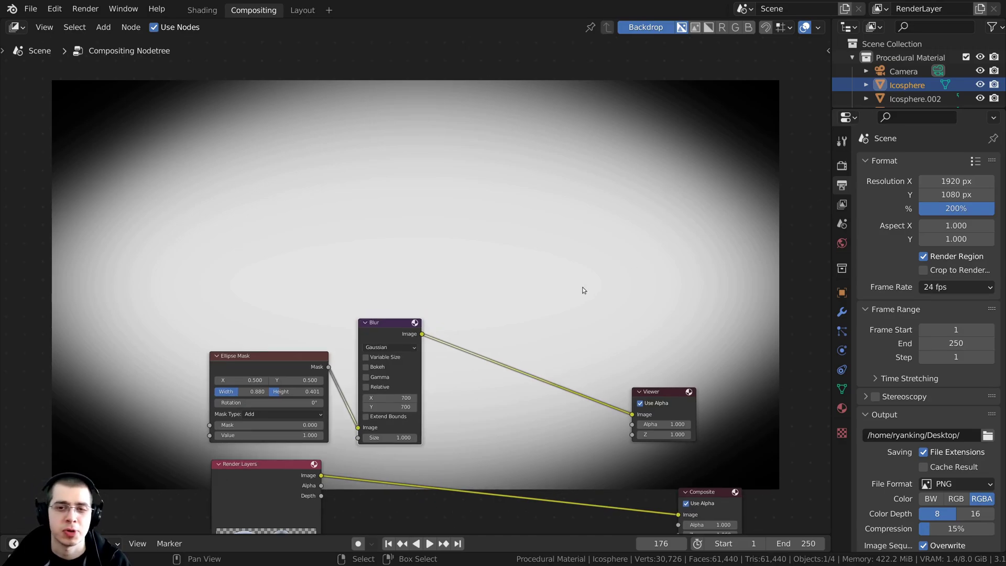
# Step: Add a ColorRamp node between the Blur and Viewer nodes
pyautogui.moveTo(498, 288); pyautogui.dragTo(462, 249, button='middle')
pyautogui.moveTo(371, 305); pyautogui.dragTo(384, 361, button='middle')
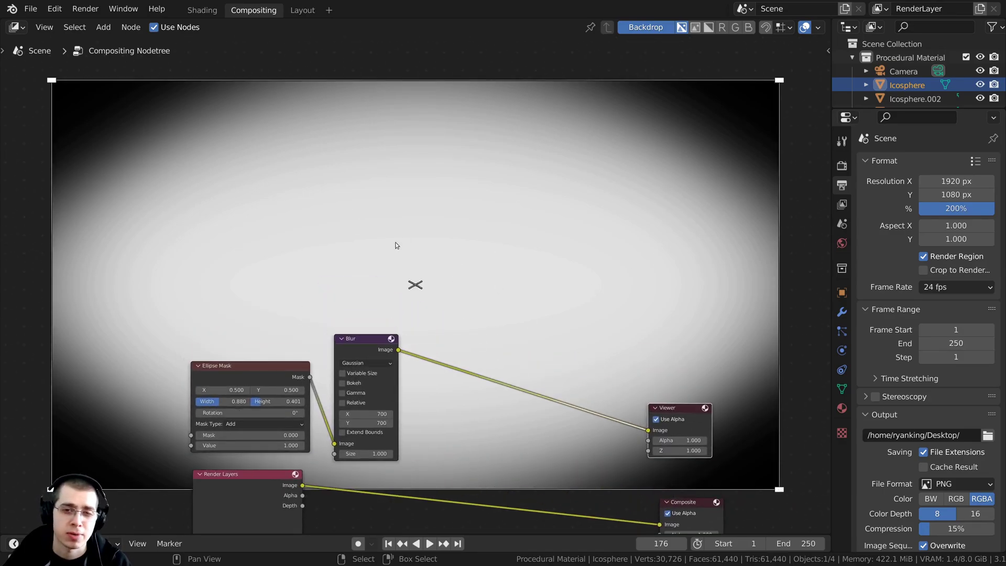
pyautogui.scroll(1, 533, 332)
pyautogui.moveTo(532, 332); pyautogui.dragTo(514, 282, button='middle')
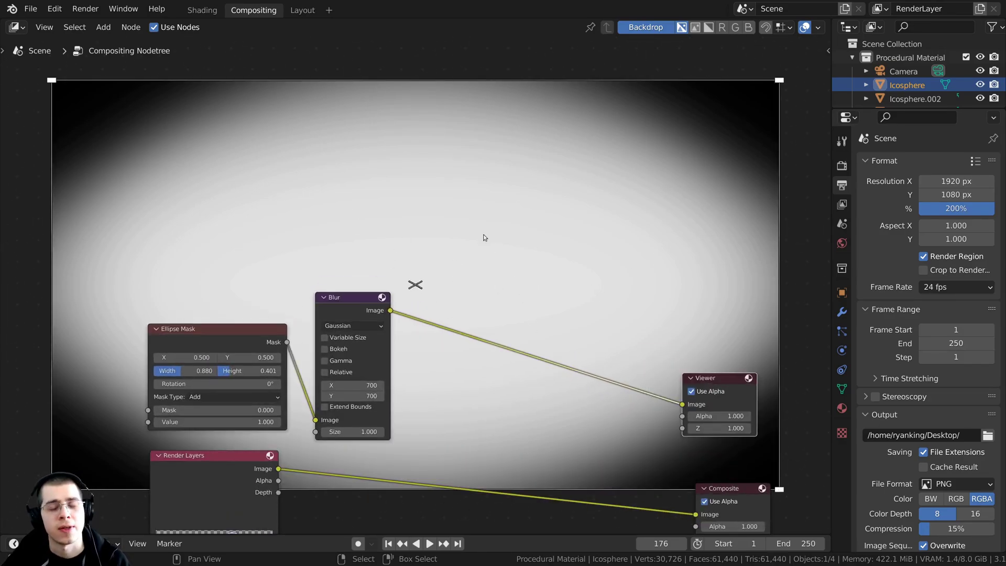
pyautogui.scroll(1, 388, 286)
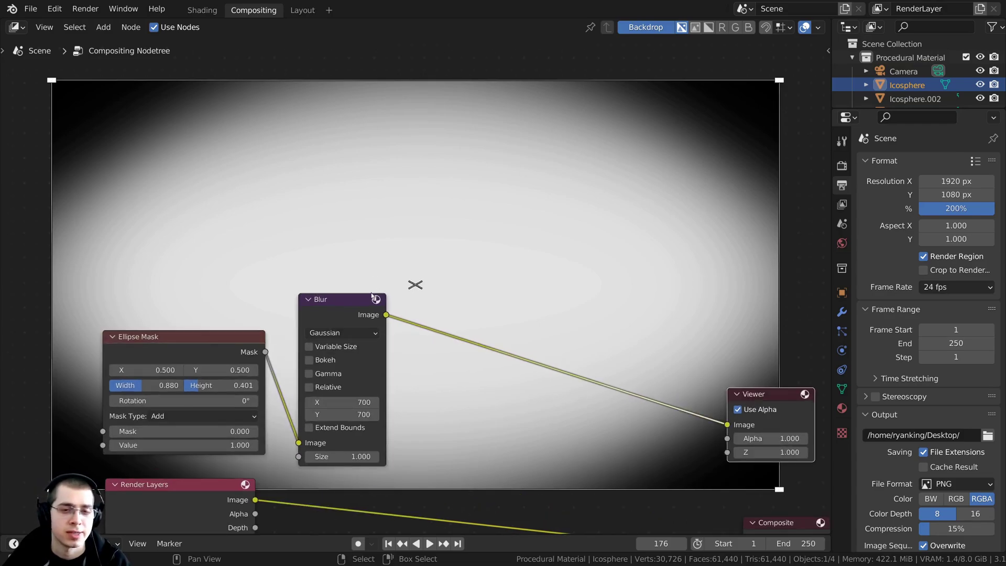
pyautogui.hotkey('shift', 'a')
pyautogui.click(410, 231)
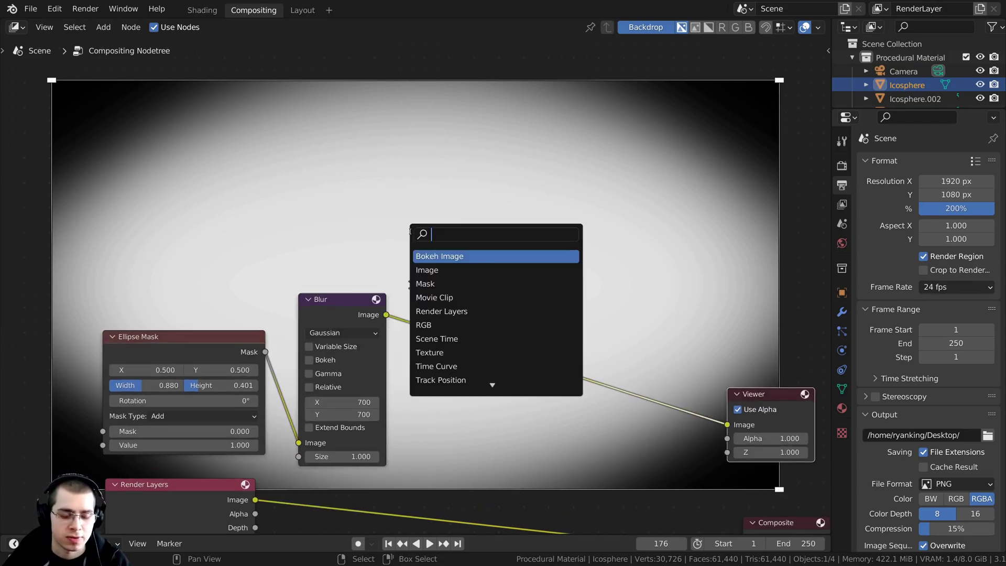
pyautogui.write('colo')
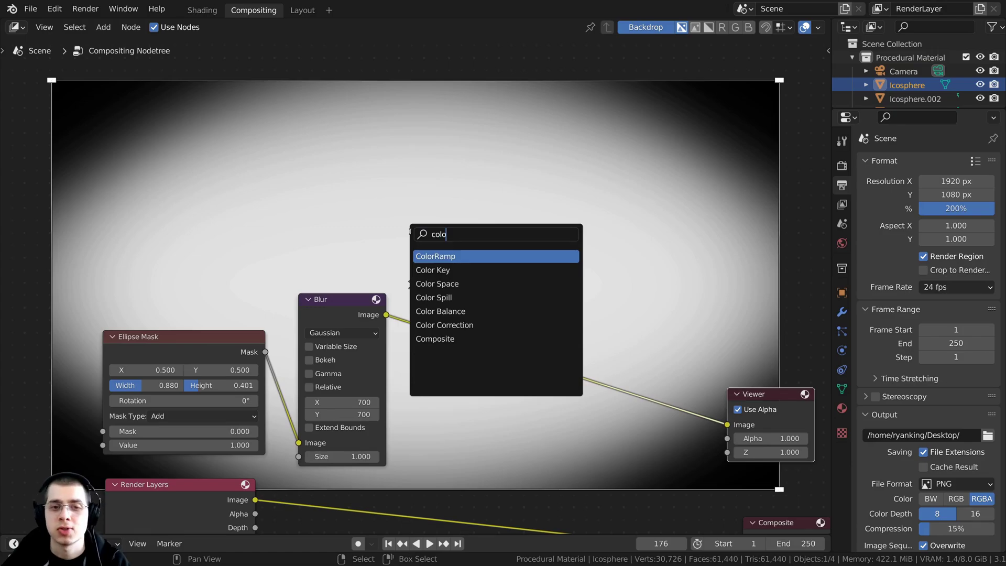
pyautogui.click(451, 256)
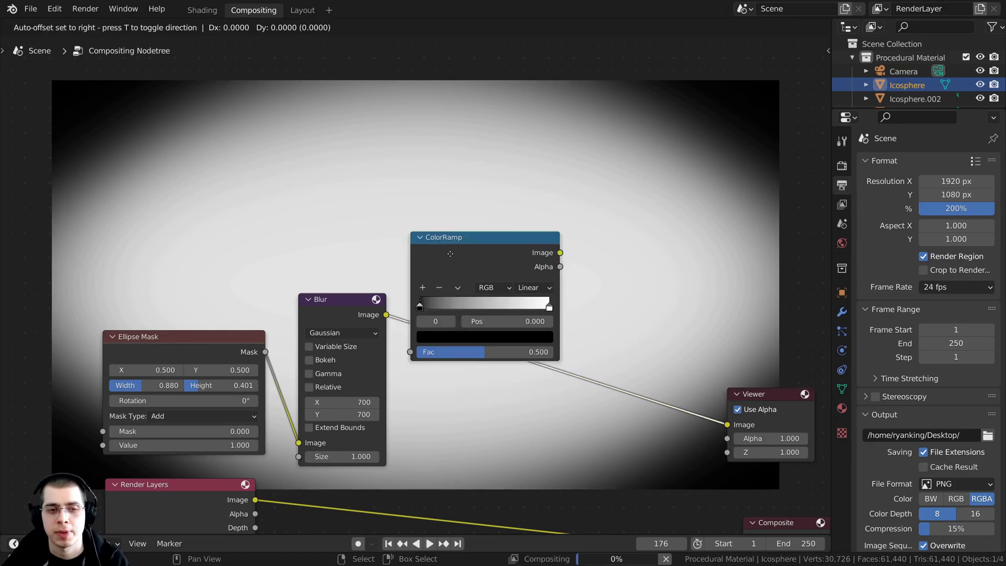
pyautogui.click(474, 311)
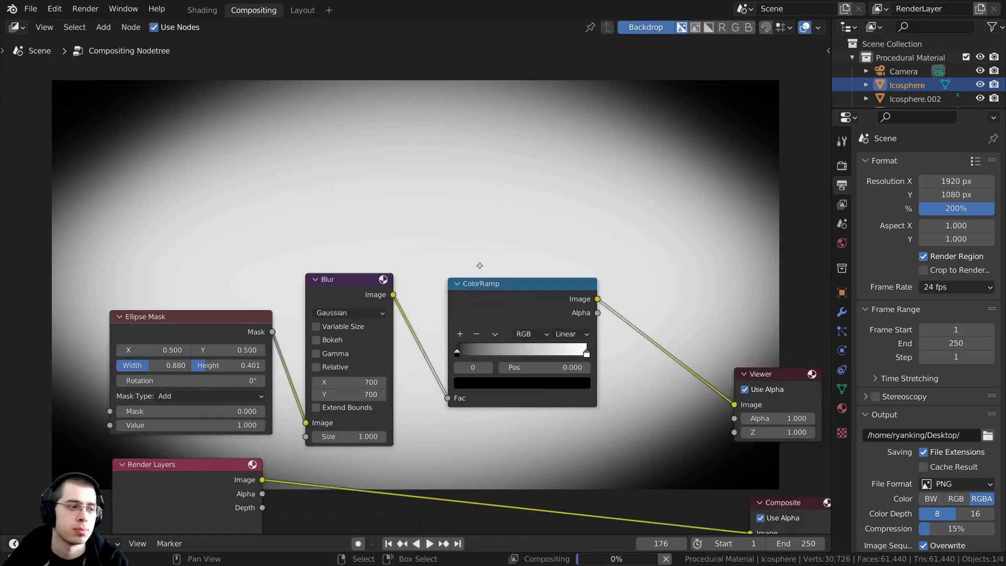
# Step: Change the ColorRamp's black stop to a bright light blue
pyautogui.scroll(3, 469, 358)
pyautogui.scroll(-1, 470, 358)
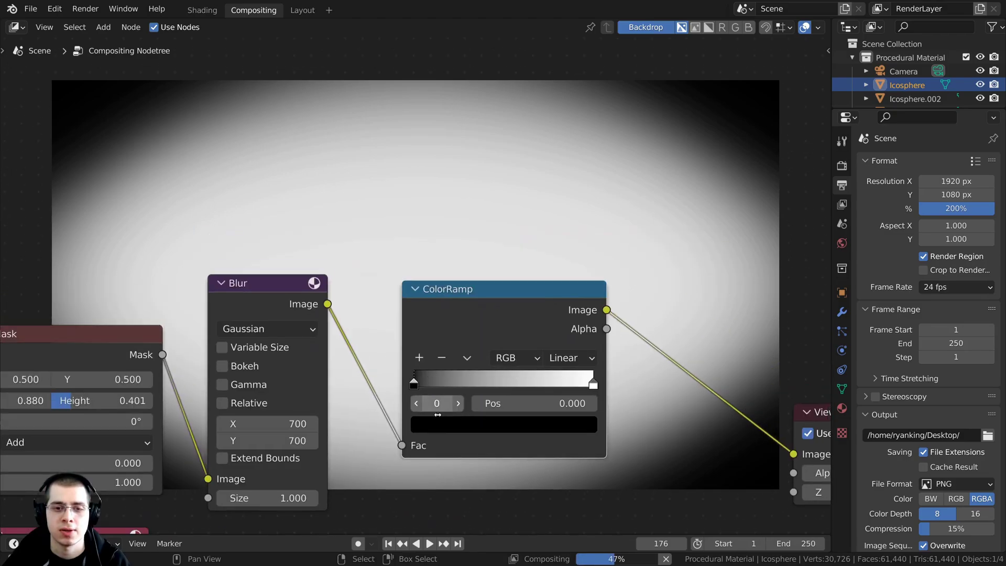
pyautogui.click(455, 423)
pyautogui.moveTo(560, 255); pyautogui.dragTo(557, 180)
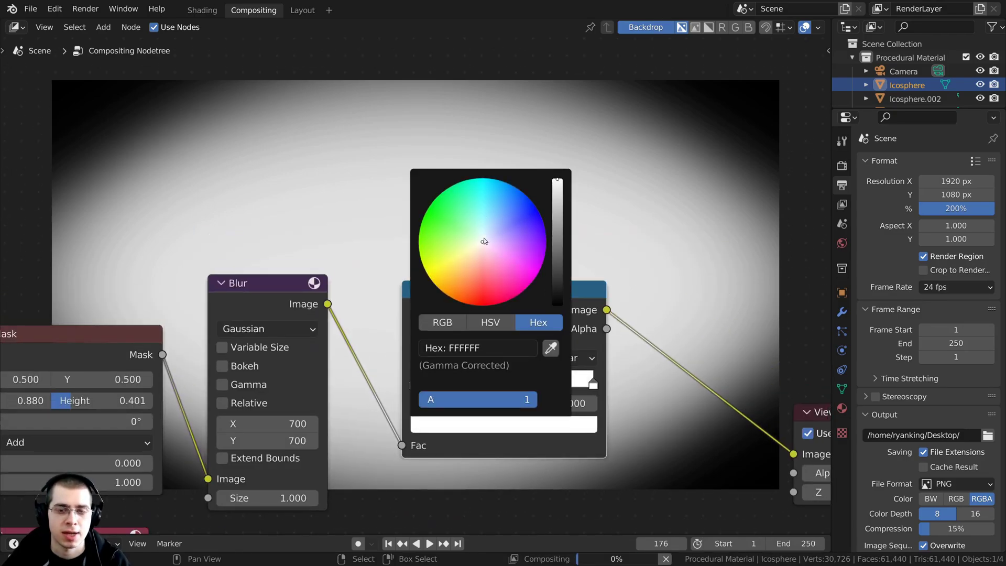
pyautogui.moveTo(488, 237); pyautogui.dragTo(490, 210)
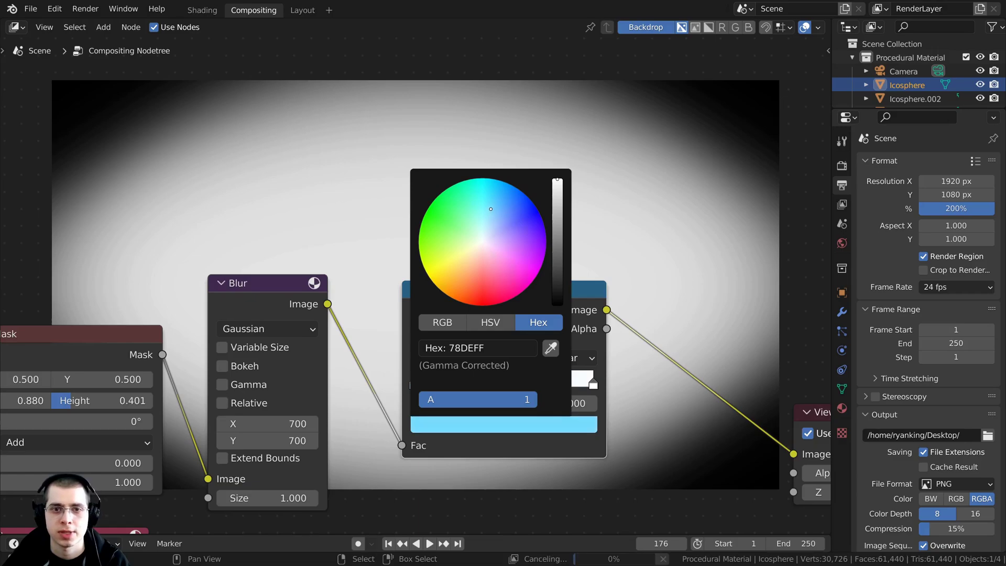
pyautogui.moveTo(585, 389); pyautogui.dragTo(574, 388, button='middle')
# Step: Tint the ColorRamp's white stop at position 1.000 a very pale blue
pyautogui.click(581, 385)
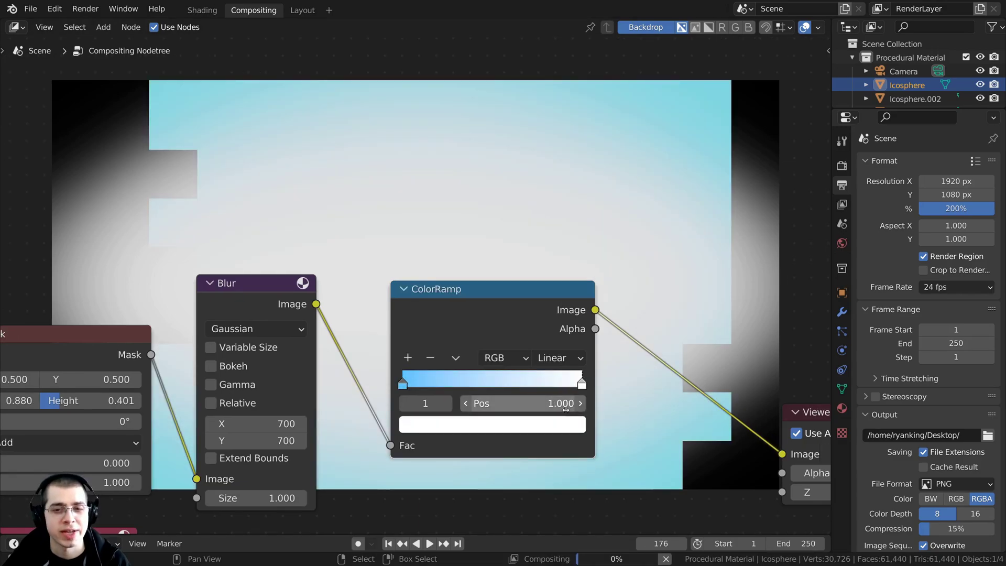
pyautogui.click(477, 424)
pyautogui.moveTo(471, 244); pyautogui.dragTo(474, 227)
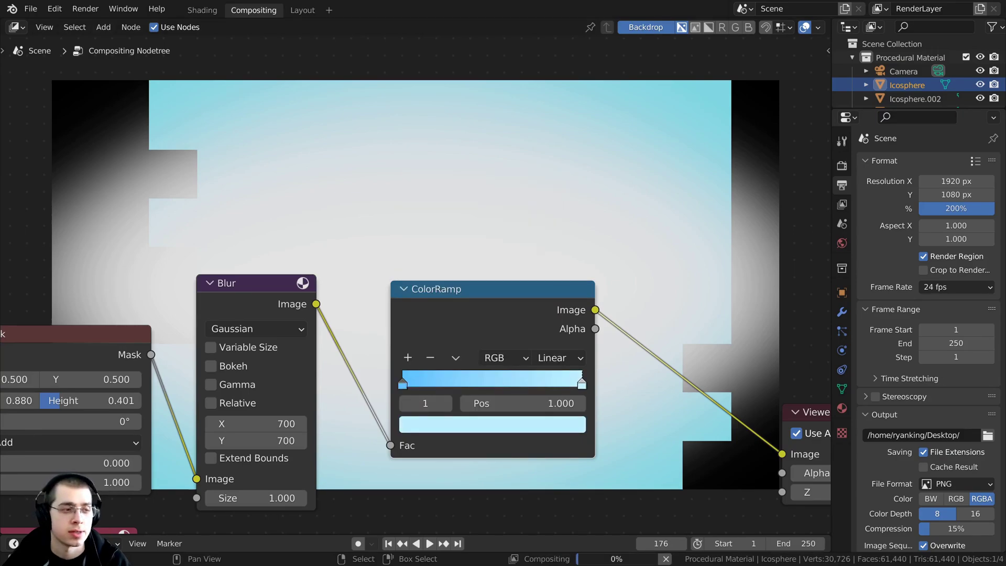
pyautogui.scroll(-2, 517, 171)
pyautogui.moveTo(633, 379); pyautogui.dragTo(606, 481, button='middle')
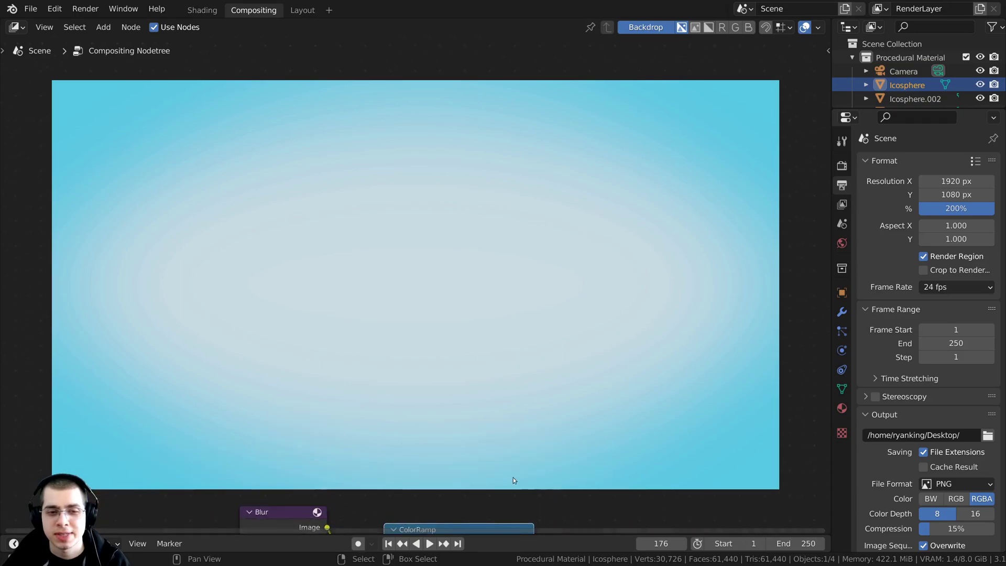
# Step: Add an Alpha Over node between the ColorRamp and Viewer nodes
pyautogui.press('Home')
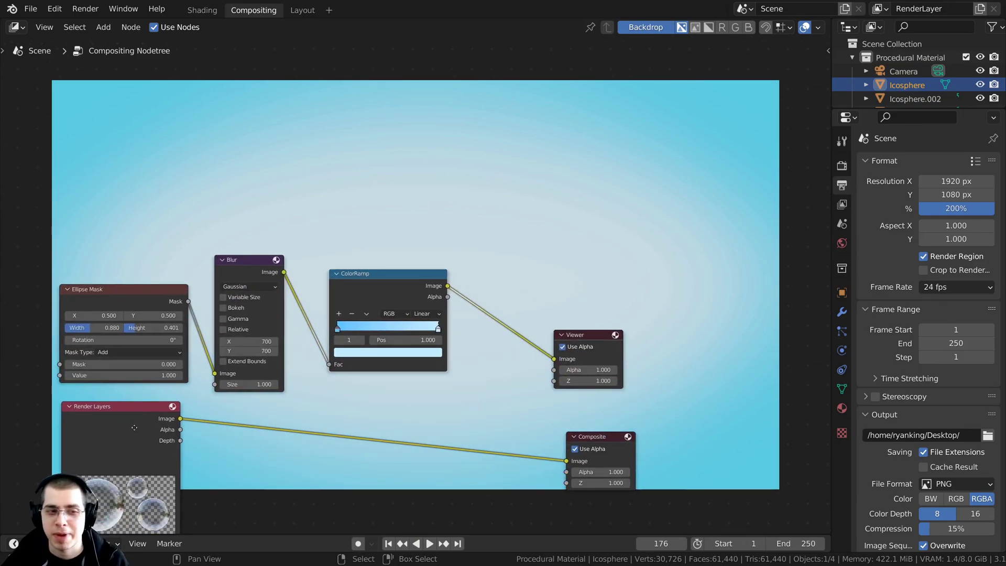
pyautogui.moveTo(191, 446); pyautogui.dragTo(266, 383, button='middle')
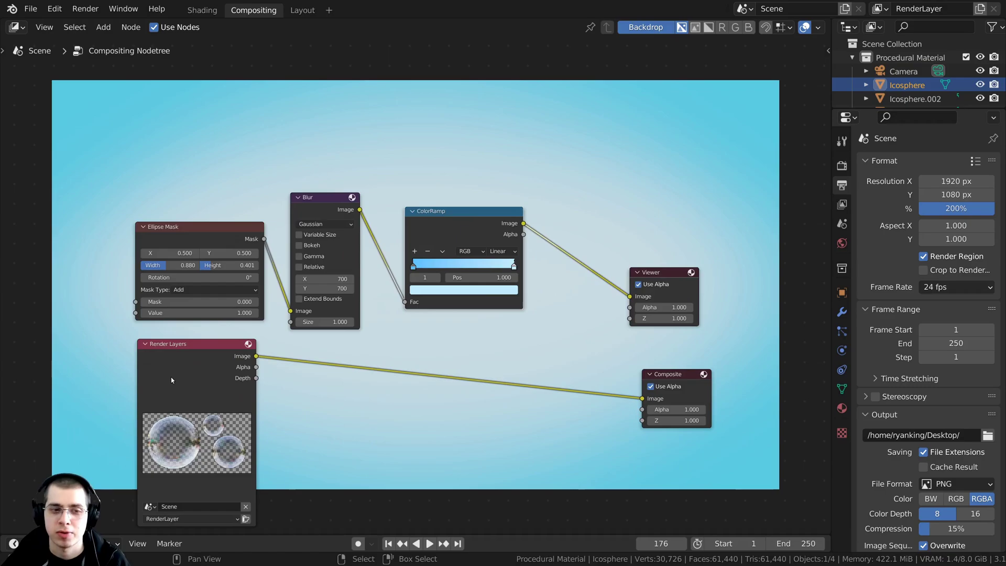
pyautogui.hotkey('shift', 'a')
pyautogui.click(573, 266)
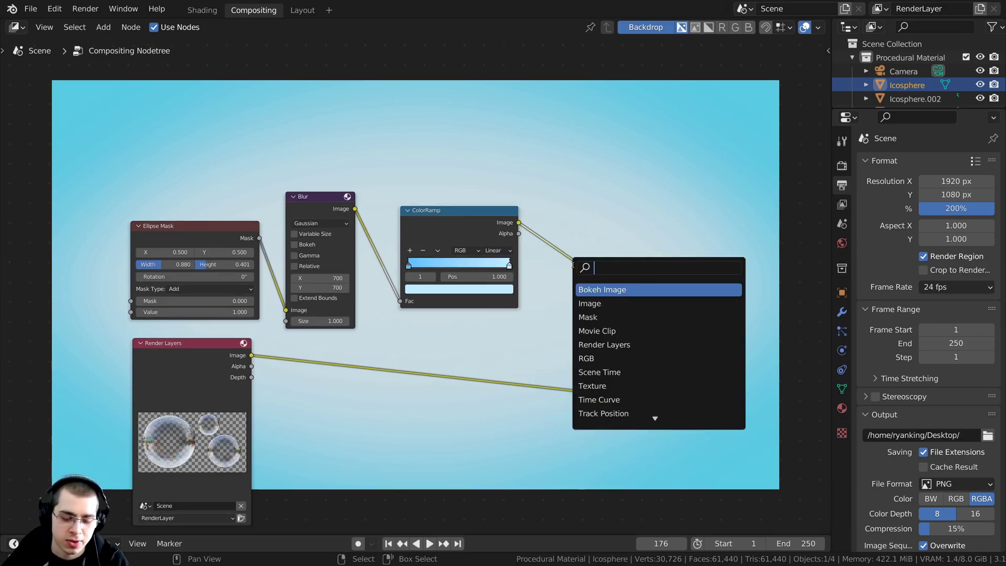
pyautogui.write('alp')
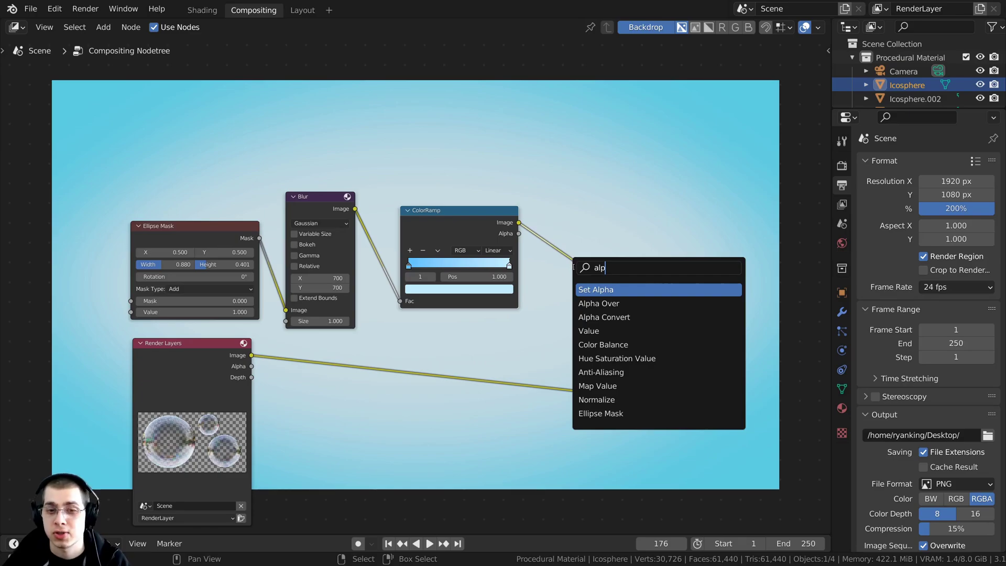
pyautogui.click(588, 303)
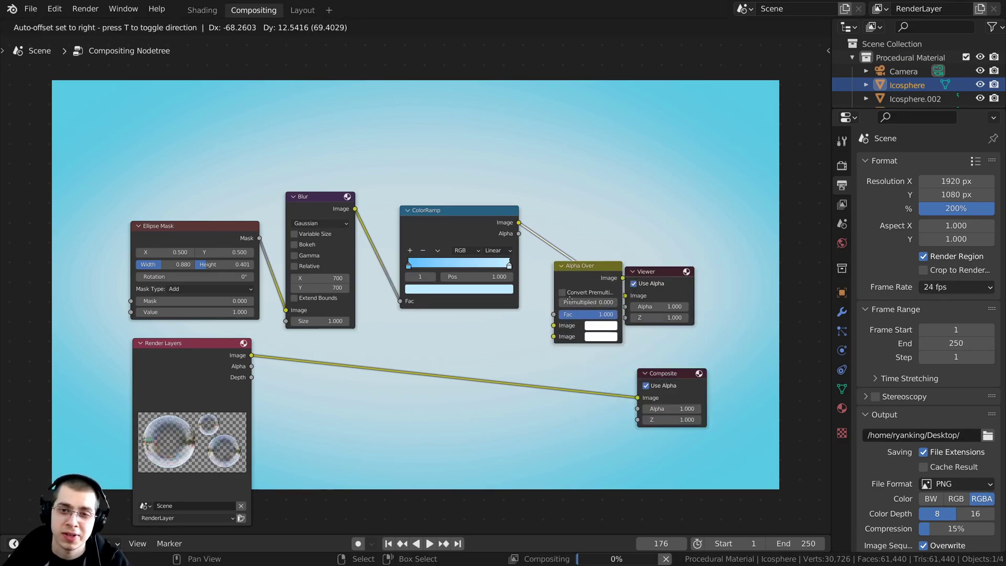
pyautogui.click(572, 302)
# Step: Connect the Alpha Over image output to the Composite node and stack the Viewer node directly above Composite
pyautogui.moveTo(661, 367); pyautogui.dragTo(600, 376, button='middle')
pyautogui.scroll(2, 603, 377)
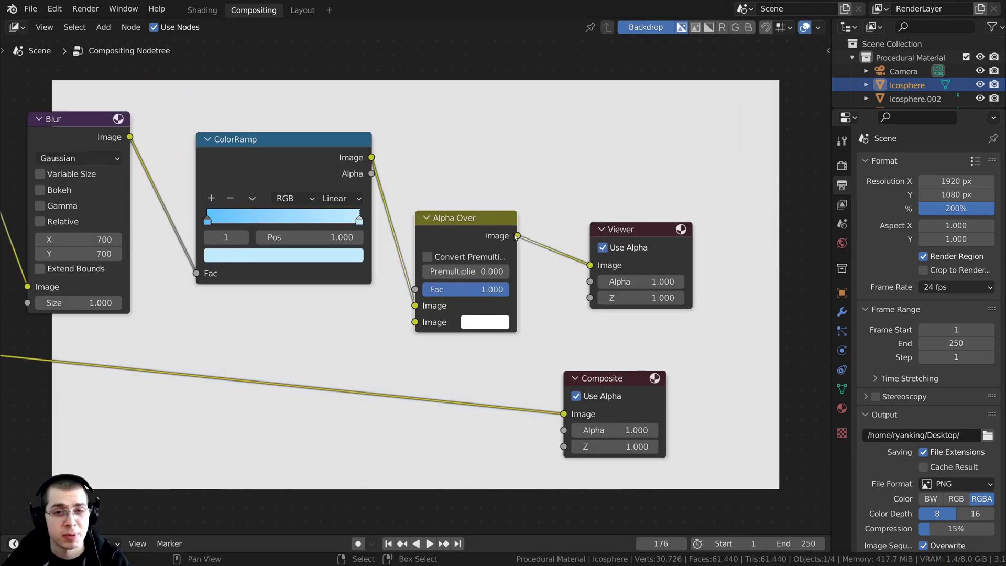
pyautogui.moveTo(648, 226); pyautogui.dragTo(638, 172)
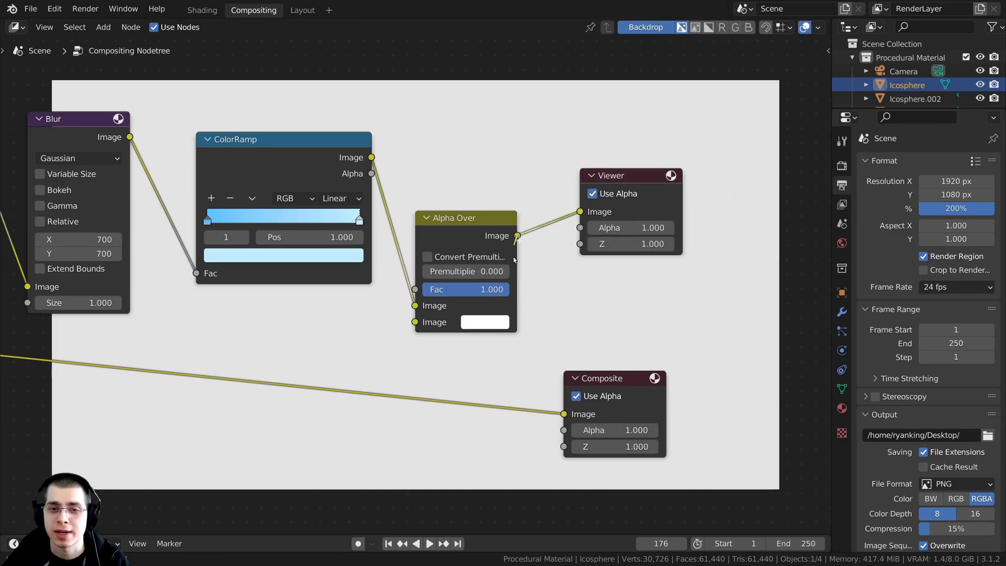
pyautogui.moveTo(517, 235); pyautogui.dragTo(623, 293)
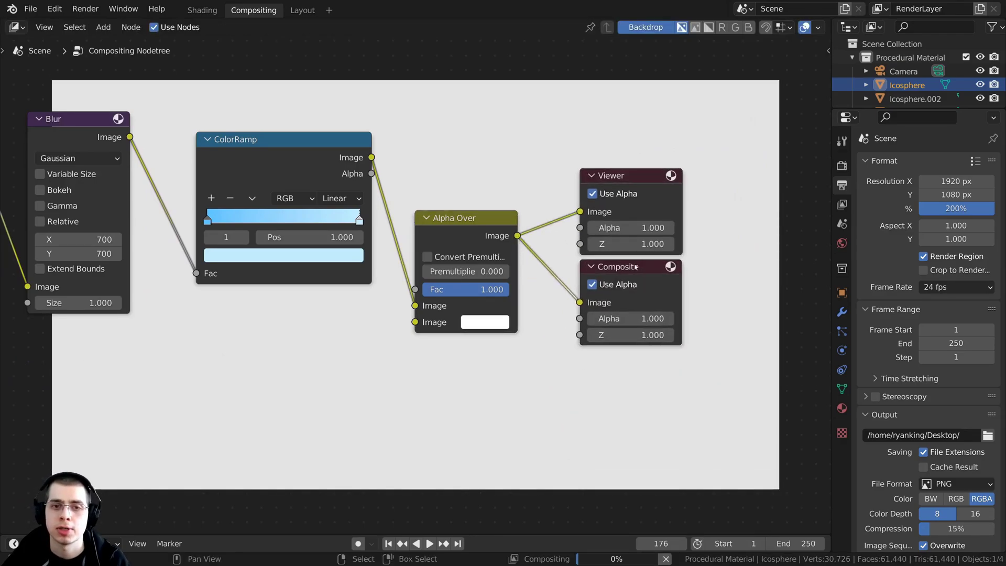
pyautogui.scroll(-3, 264, 264)
pyautogui.scroll(2, 264, 264)
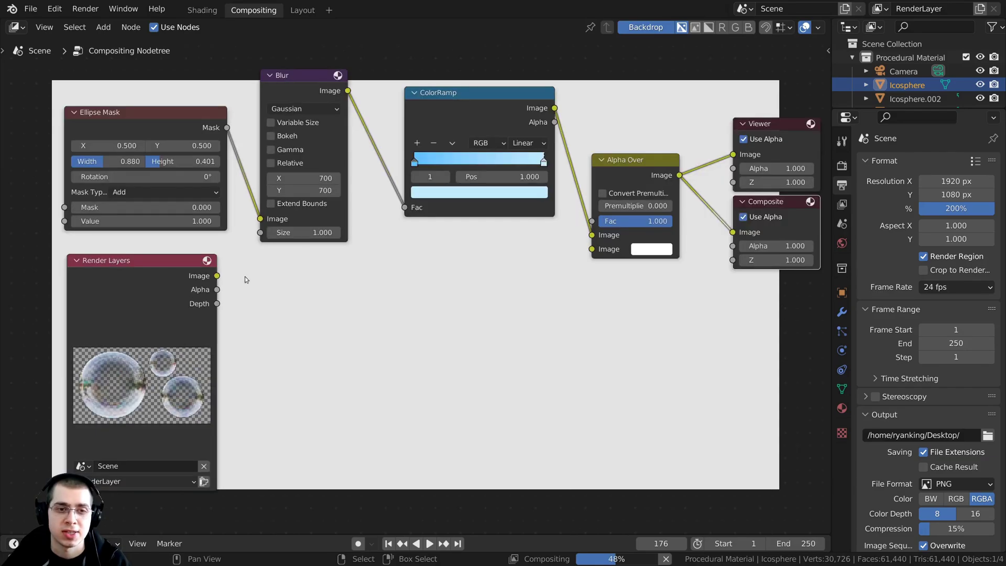
# Step: Connect the Render Layers image output to the lower image input of the Alpha Over node
pyautogui.moveTo(217, 276); pyautogui.dragTo(592, 250)
pyautogui.moveTo(414, 126); pyautogui.dragTo(388, 151, button='middle')
pyautogui.scroll(1, 419, 157)
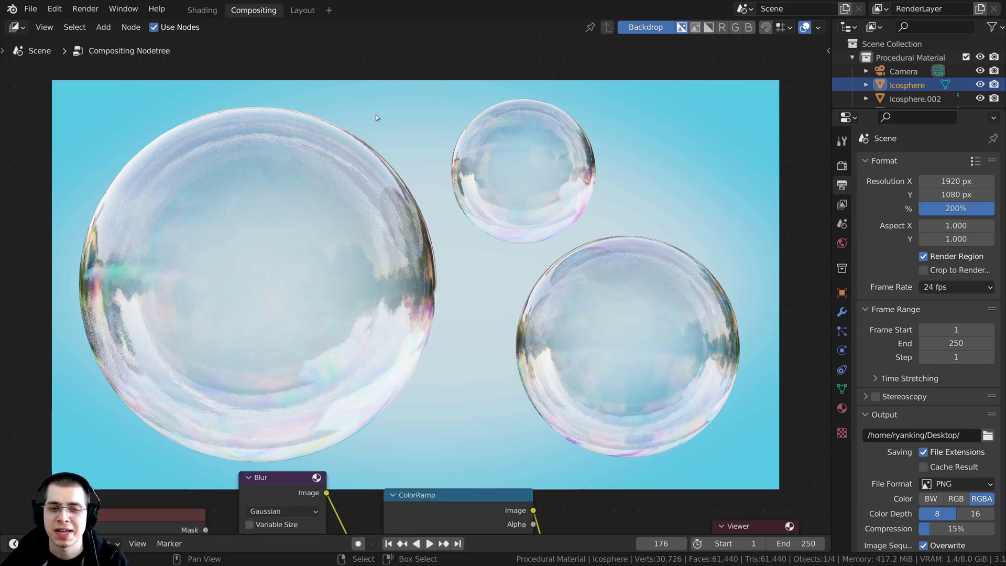
pyautogui.scroll(-1, 354, 273)
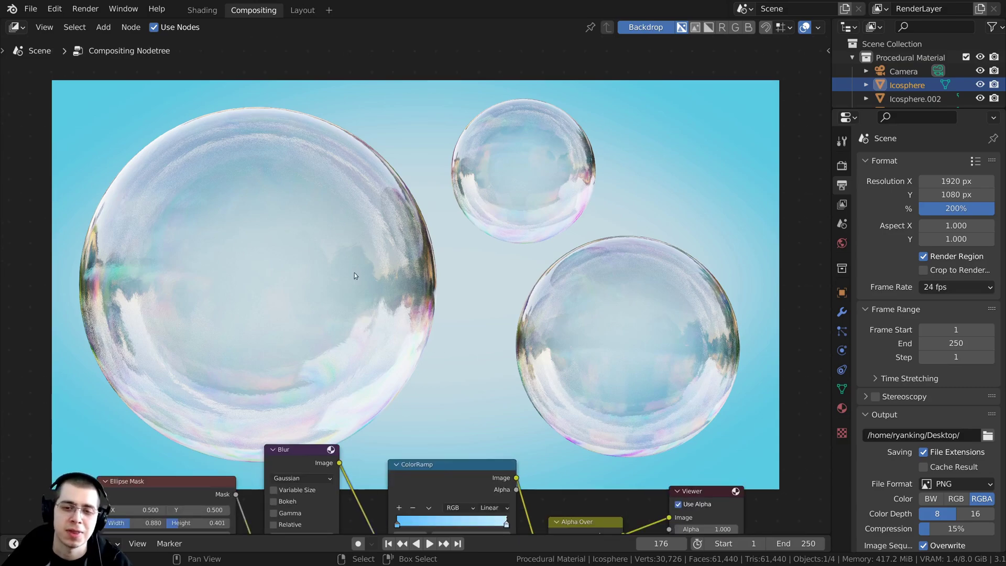
pyautogui.scroll(1, 419, 271)
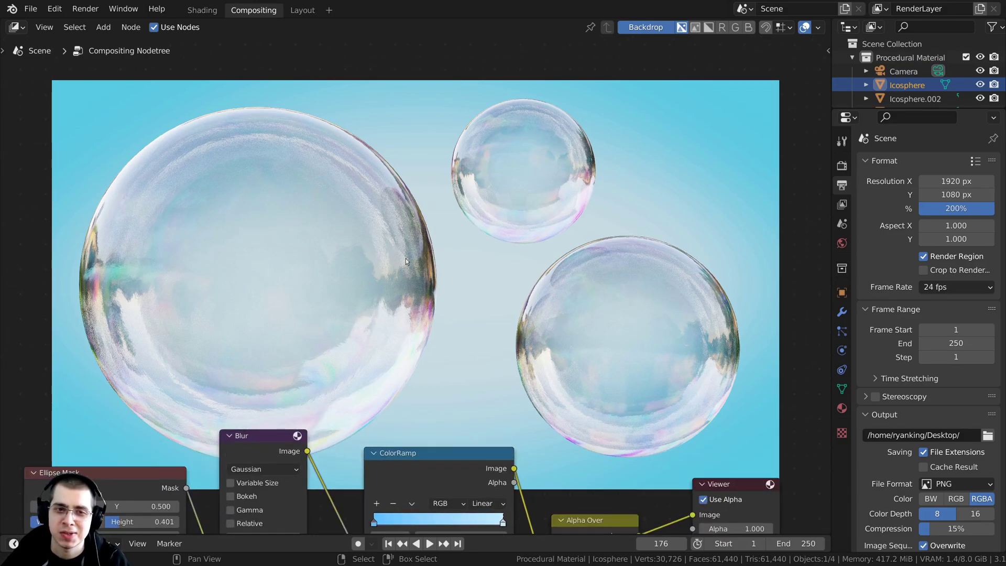
# Step: Add a Denoise node between the Alpha Over and Composite nodes
pyautogui.moveTo(386, 215); pyautogui.dragTo(245, 104, button='middle')
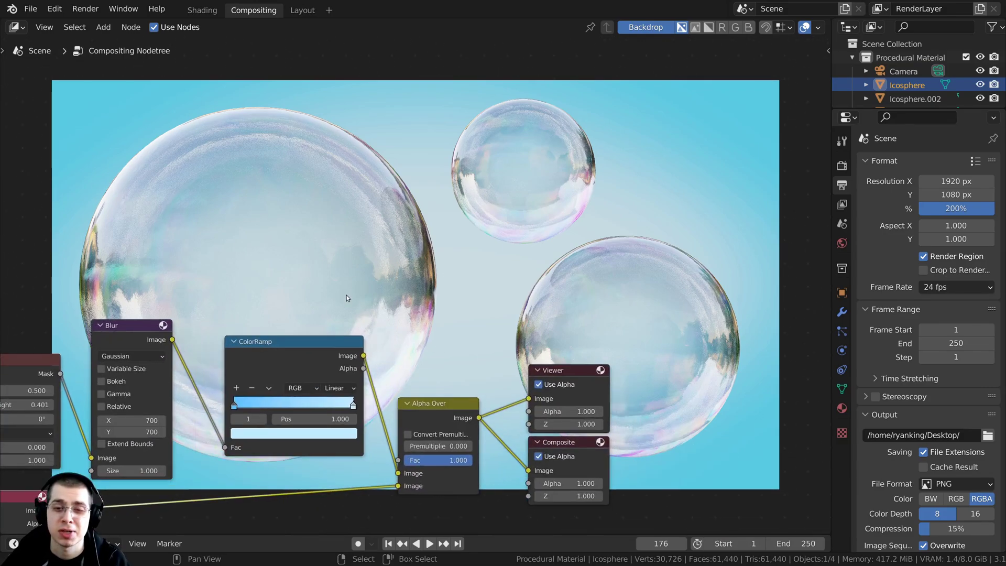
pyautogui.hotkey('shift', 'a')
pyautogui.click(317, 237)
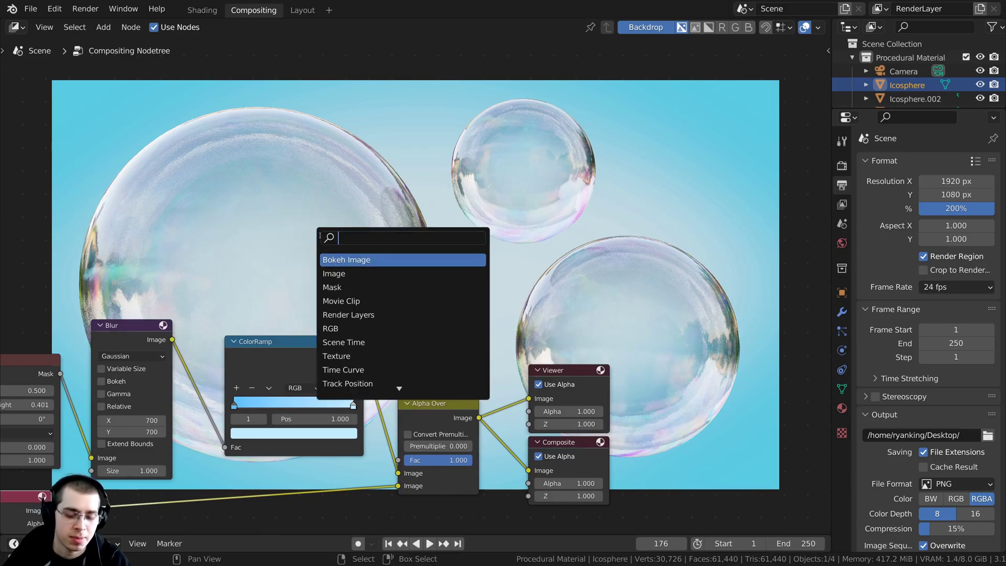
pyautogui.write('den')
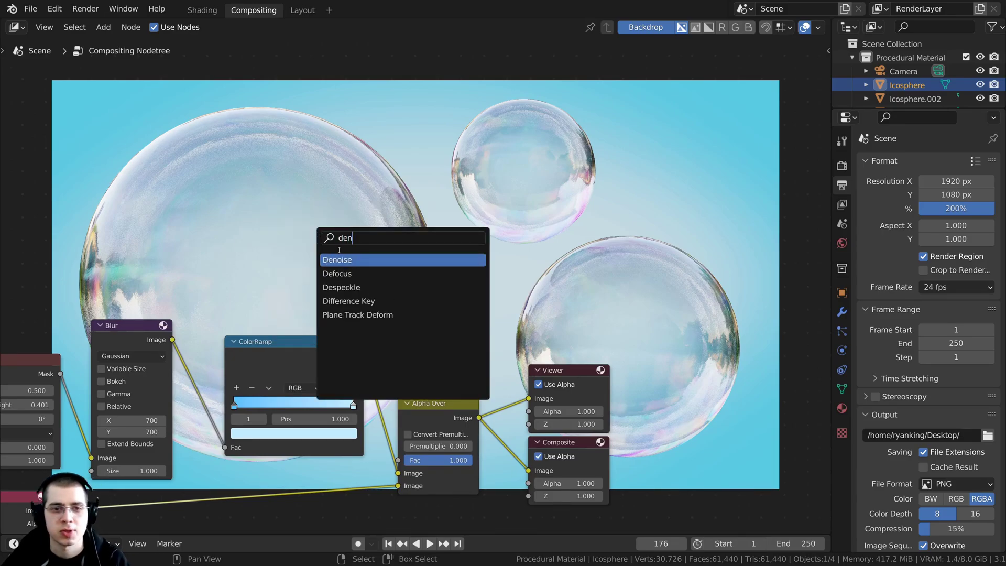
pyautogui.click(349, 259)
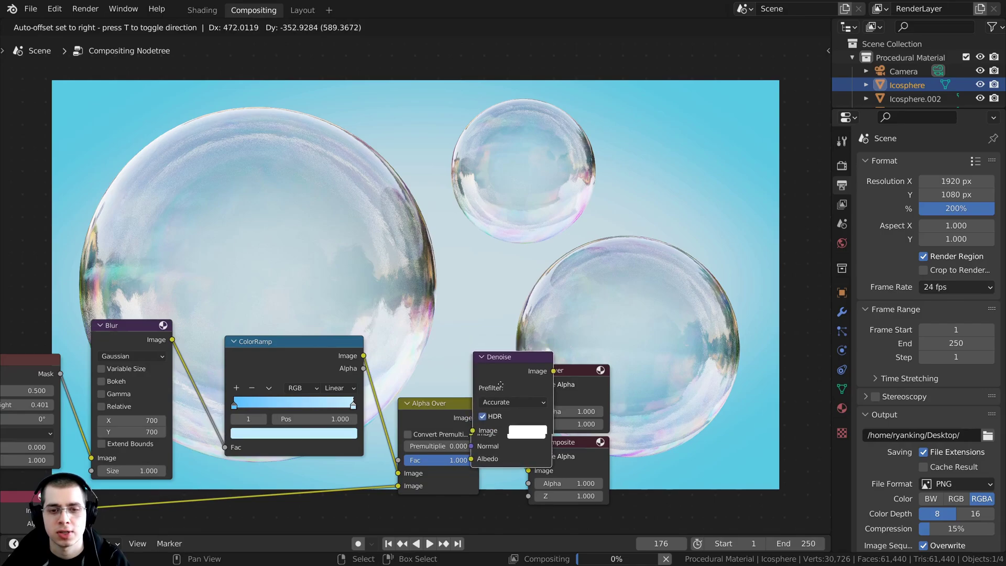
pyautogui.click(555, 470)
# Step: Move the Viewer node above Composite and feed it from the Denoise image output
pyautogui.moveTo(555, 469); pyautogui.dragTo(455, 437, button='middle')
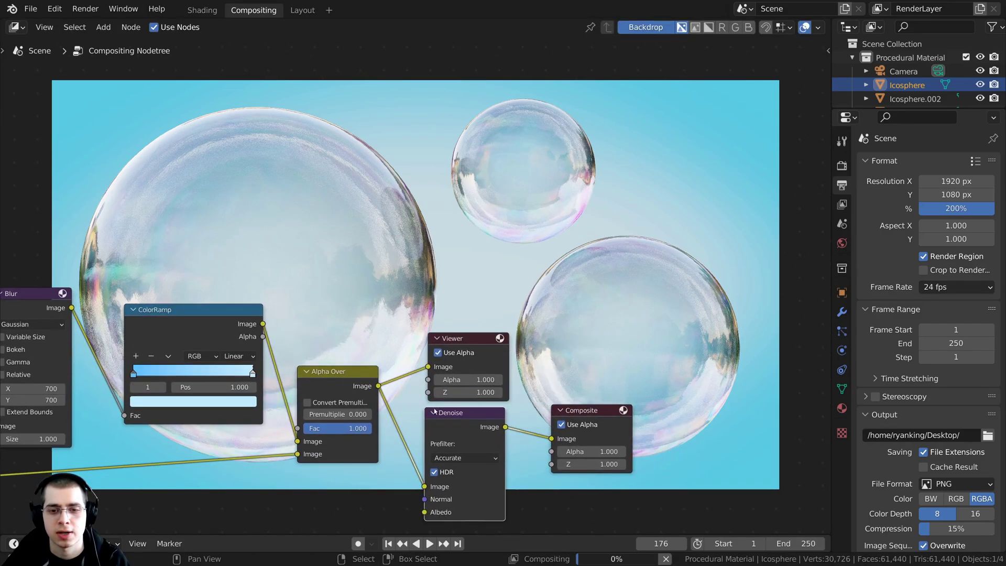
pyautogui.moveTo(470, 343); pyautogui.dragTo(572, 320)
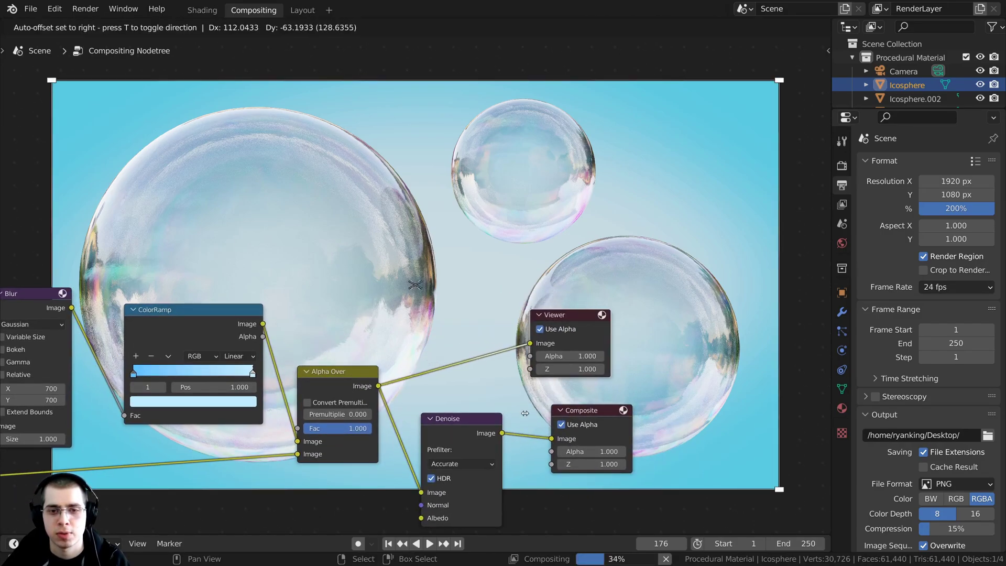
pyautogui.moveTo(501, 434); pyautogui.dragTo(530, 343)
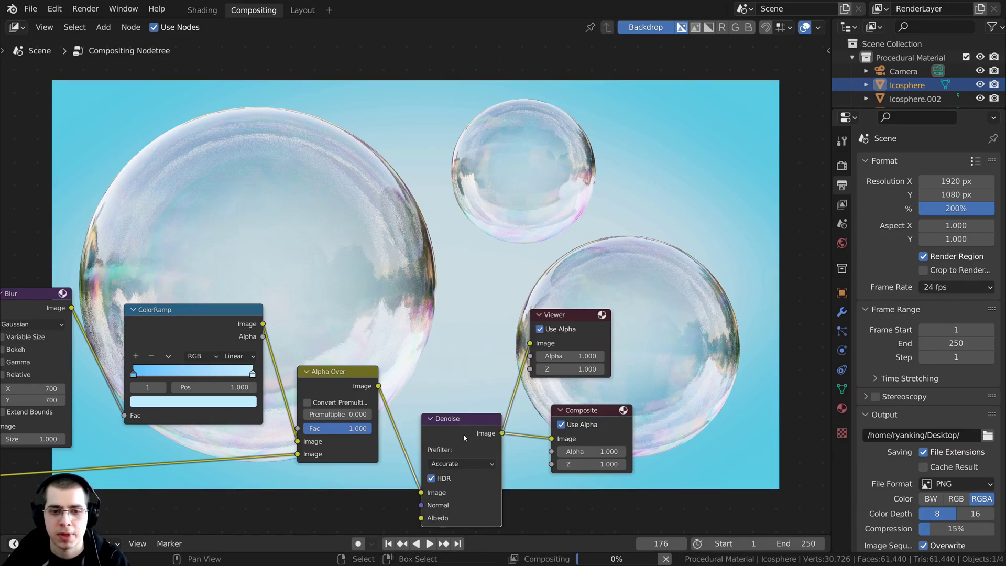
# Step: Set the Denoise node's prefilter to Fast and move the node closer to Alpha Over
pyautogui.moveTo(450, 395); pyautogui.dragTo(491, 322, button='middle')
pyautogui.scroll(2, 491, 322)
pyautogui.click(515, 372)
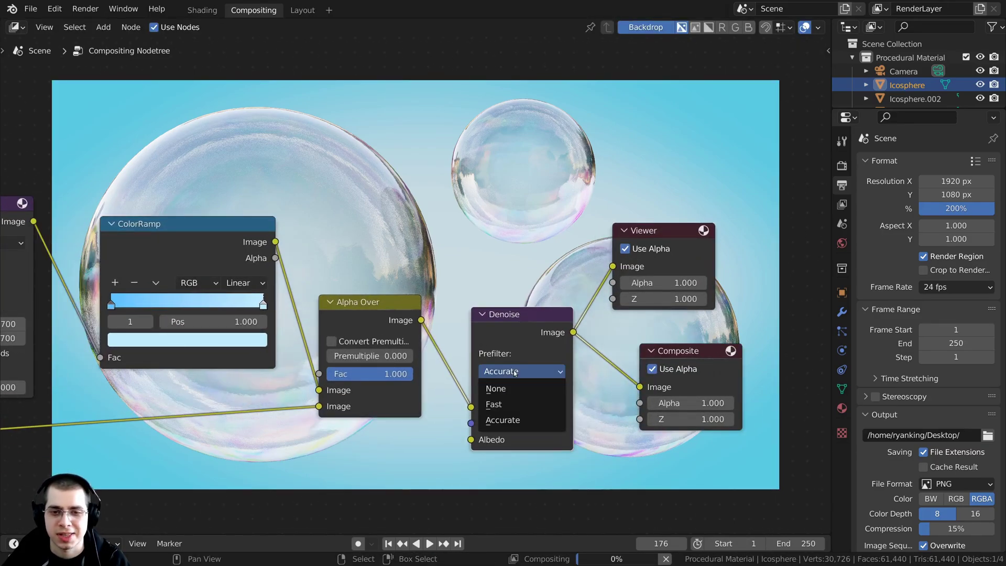
pyautogui.click(507, 404)
pyautogui.moveTo(507, 404); pyautogui.dragTo(496, 396)
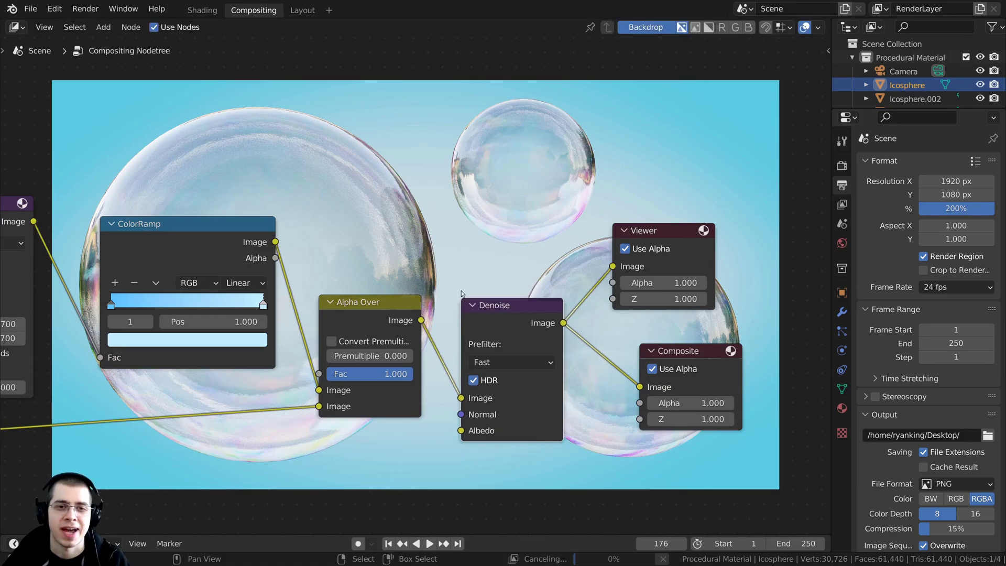
pyautogui.moveTo(405, 312); pyautogui.dragTo(399, 362, button='middle')
pyautogui.moveTo(399, 362); pyautogui.dragTo(392, 378)
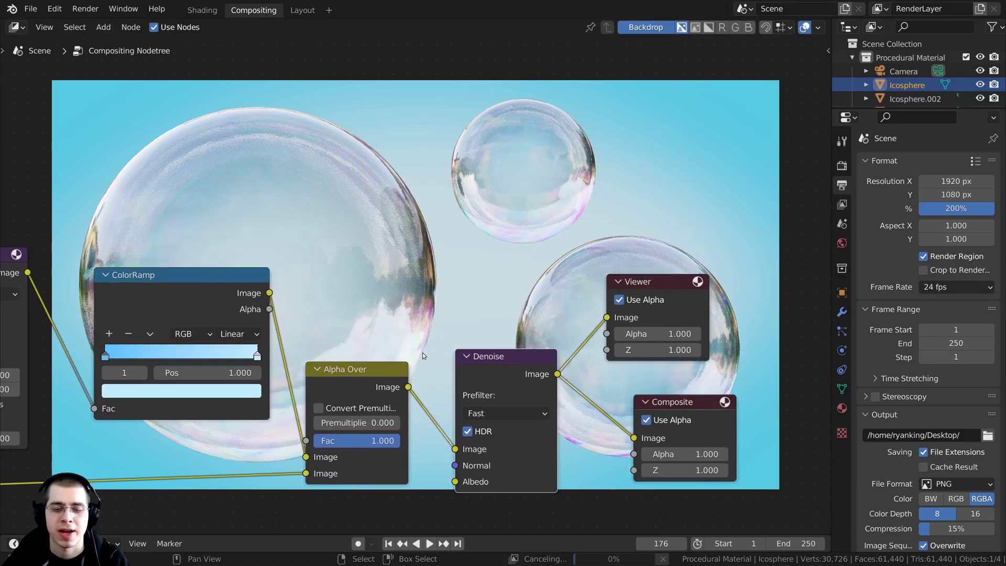
pyautogui.moveTo(323, 373); pyautogui.dragTo(336, 403, button='middle')
pyautogui.scroll(-6, 341, 393)
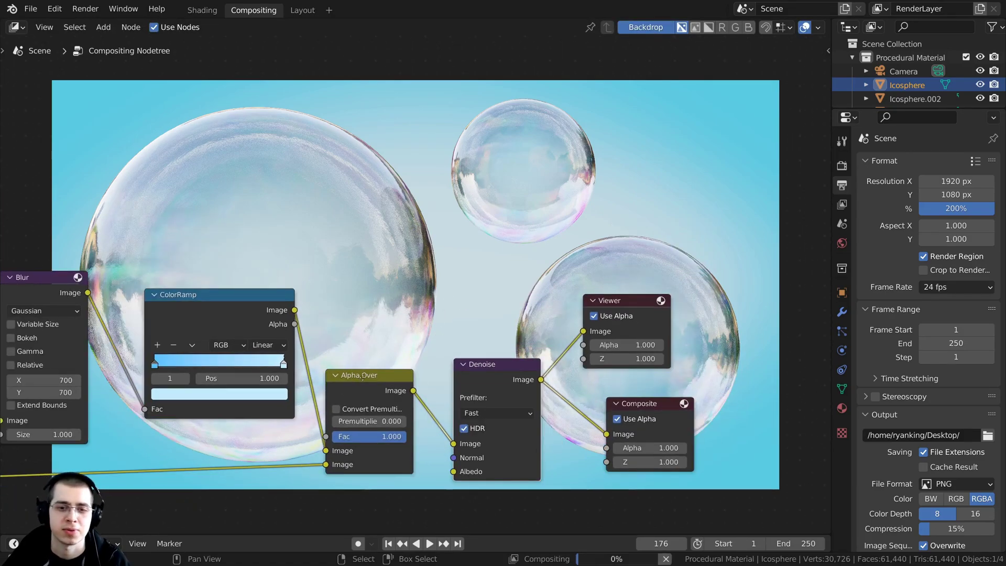
pyautogui.scroll(4, 476, 261)
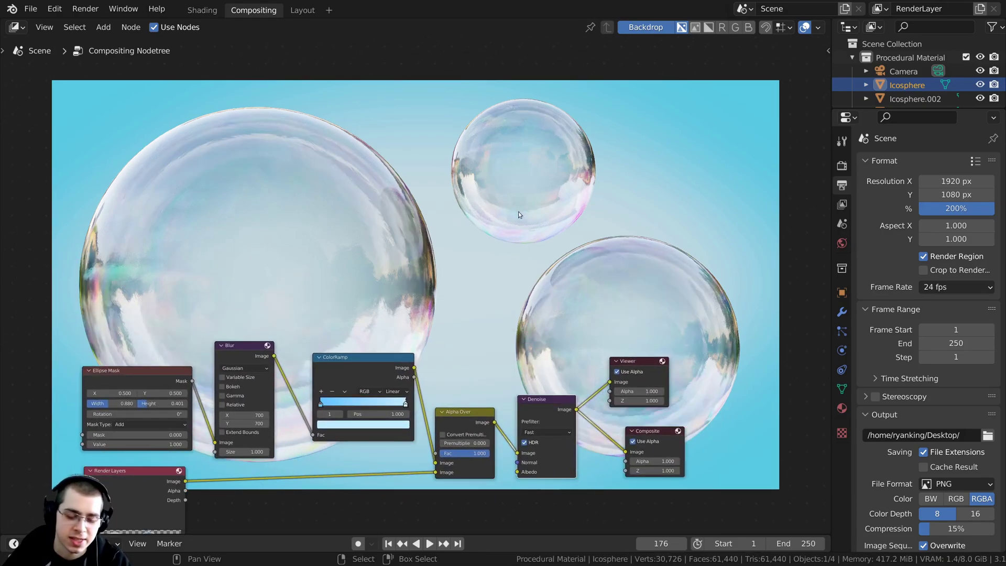
# Step: Display the Viewer Node image in the render view and look at the options for saving the composited image
pyautogui.press('F11')
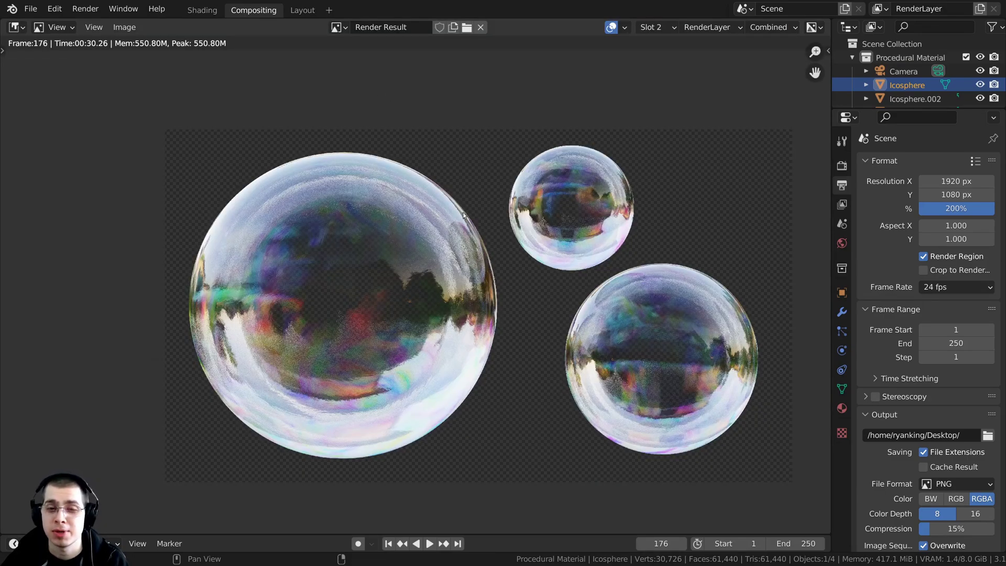
pyautogui.click(341, 28)
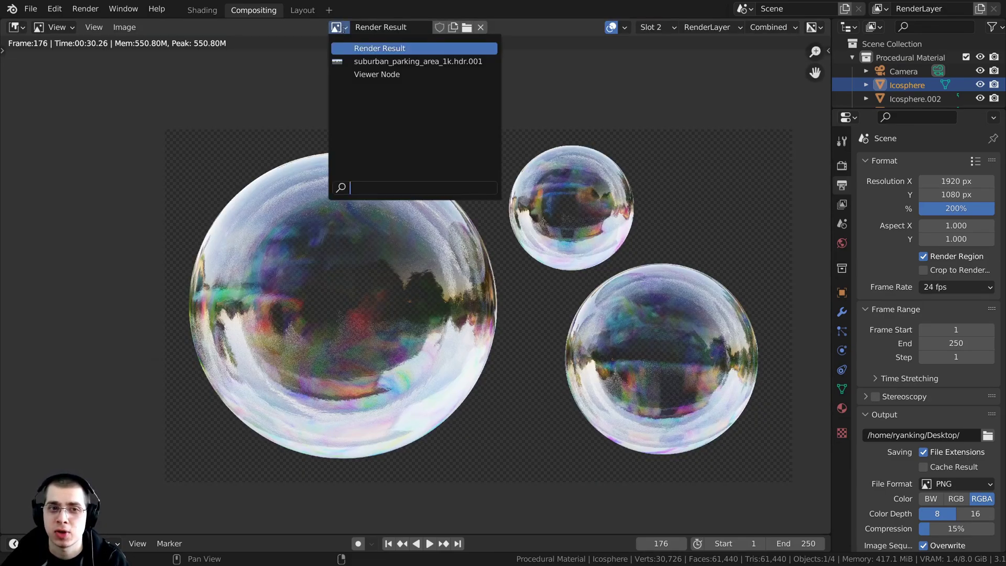
pyautogui.click(376, 74)
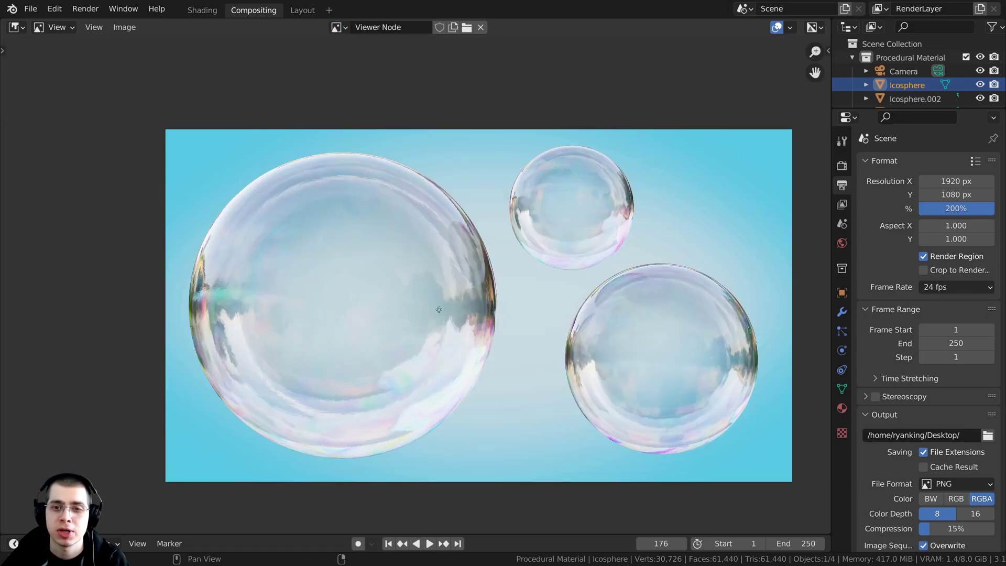
pyautogui.moveTo(438, 309); pyautogui.dragTo(356, 212, button='middle')
pyautogui.scroll(1, 356, 212)
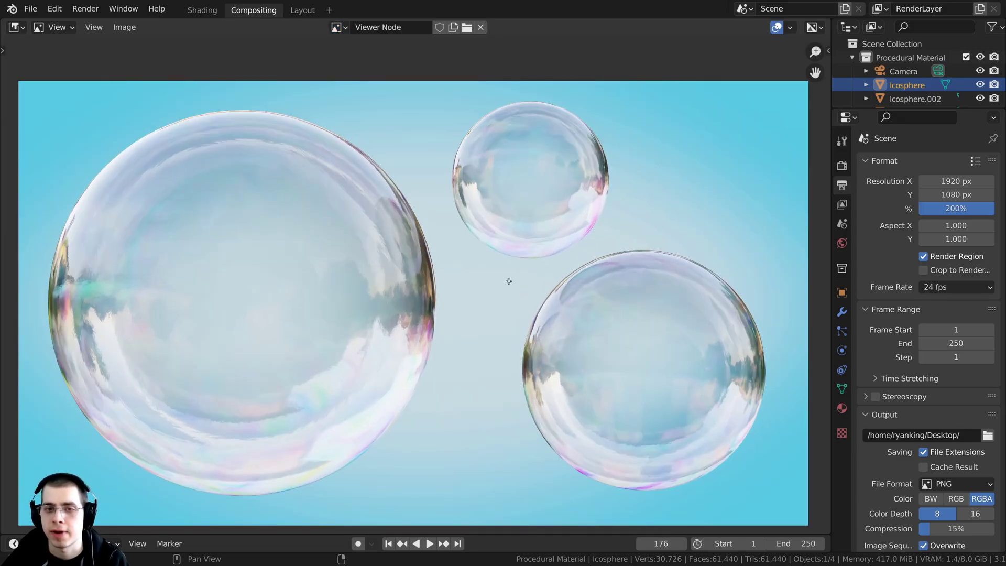
pyautogui.moveTo(508, 281); pyautogui.dragTo(520, 274, button='middle')
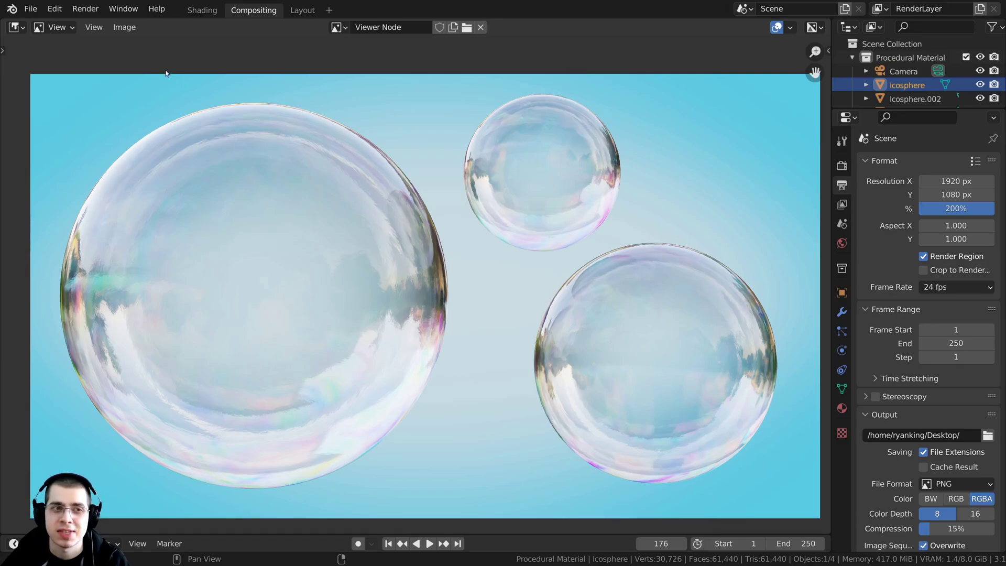
pyautogui.click(124, 27)
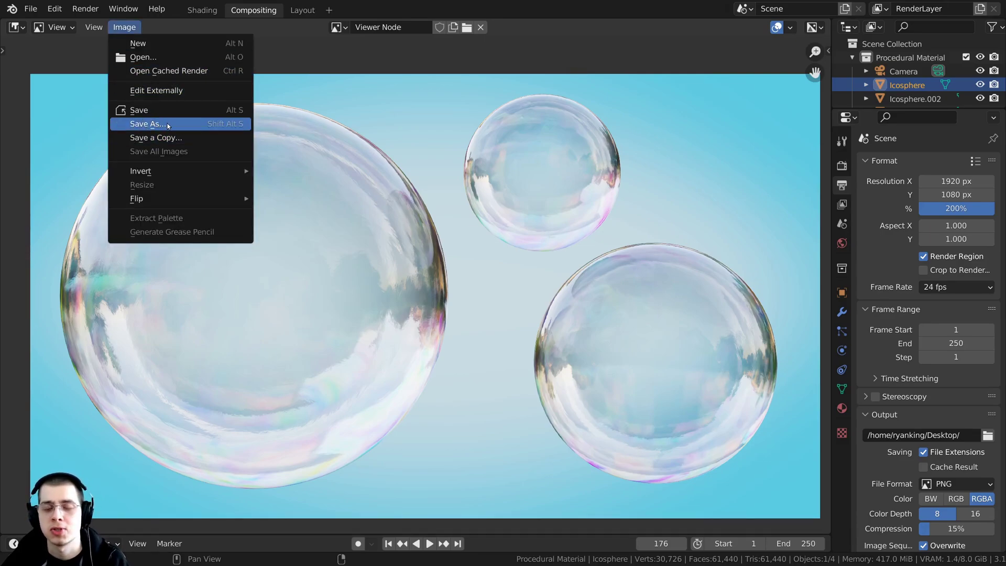
pyautogui.moveTo(525, 317); pyautogui.dragTo(528, 304, button='middle')
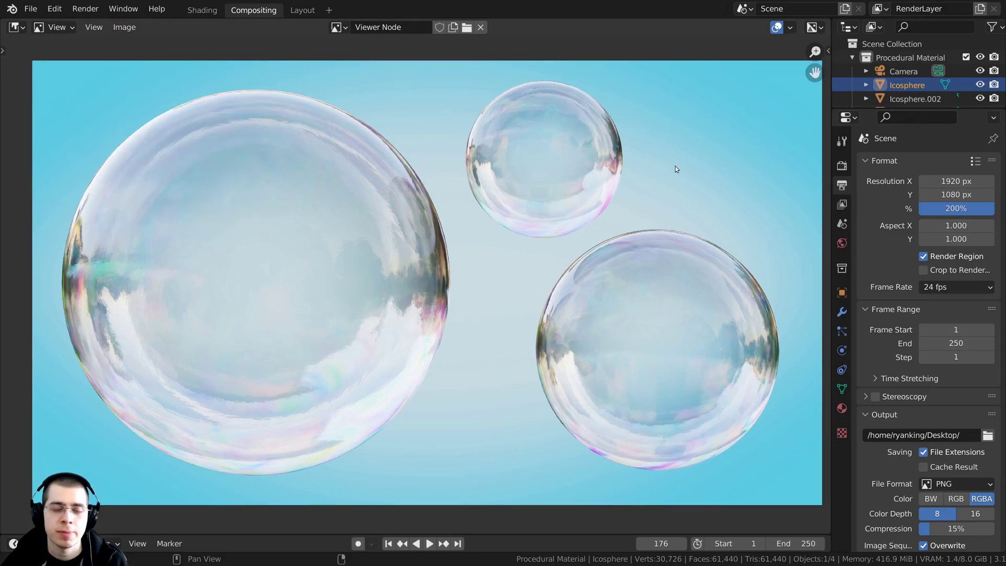
# Step: Return to the Shading workspace, widen the render properties and change the render engine to Eevee
pyautogui.click(203, 10)
pyautogui.moveTo(631, 317); pyautogui.dragTo(644, 315, button='middle')
pyautogui.press('Escape')
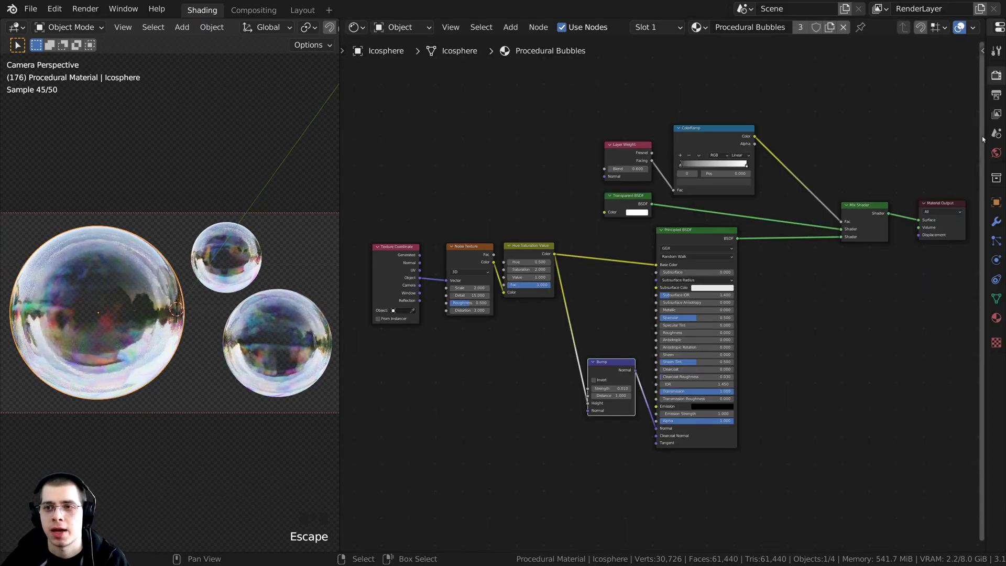
pyautogui.moveTo(986, 136); pyautogui.dragTo(806, 136)
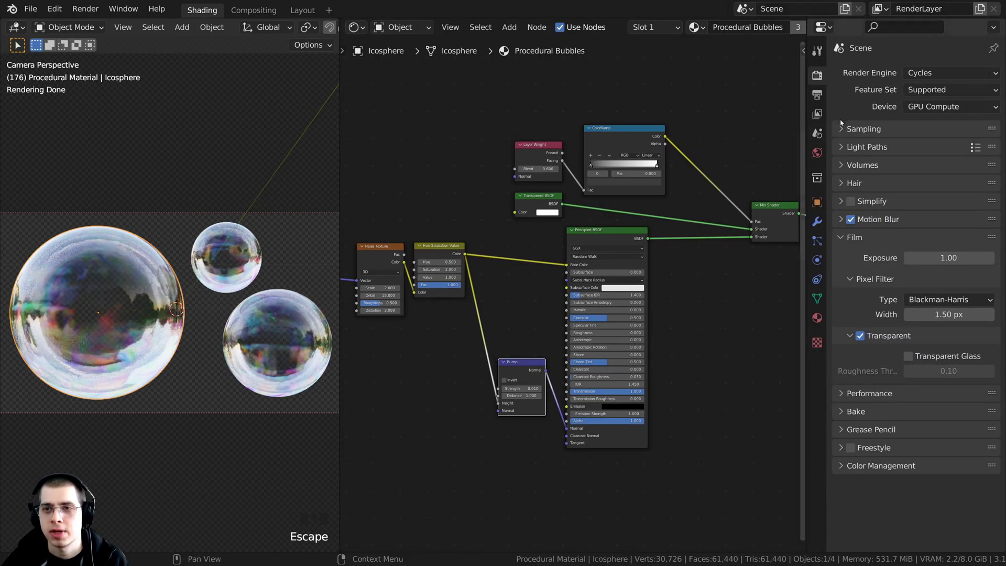
pyautogui.click(914, 73)
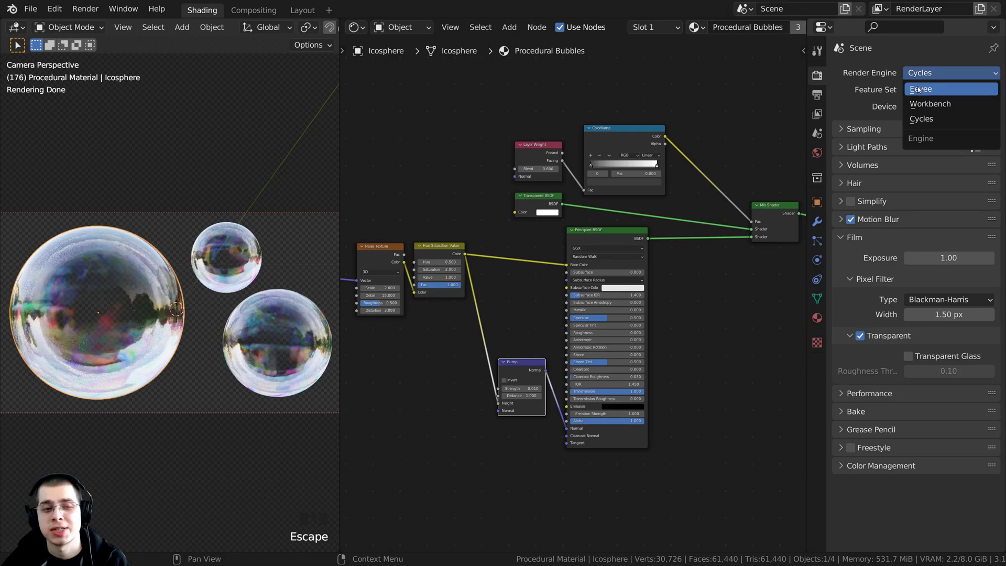
pyautogui.click(919, 90)
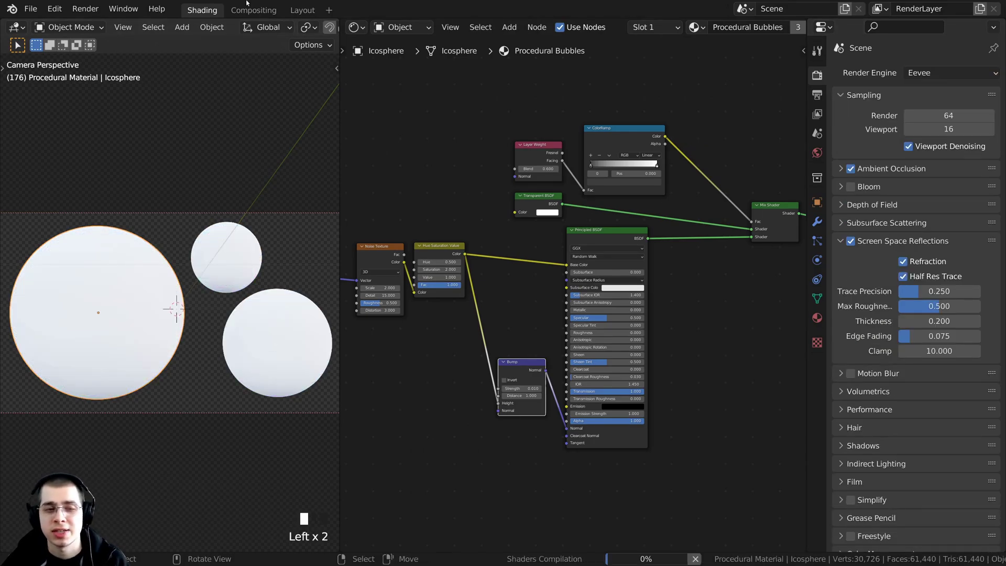
pyautogui.keyDown('shift'); pyautogui.moveTo(150, 313); pyautogui.dragTo(173, 314, button='middle'); pyautogui.keyUp('shift')
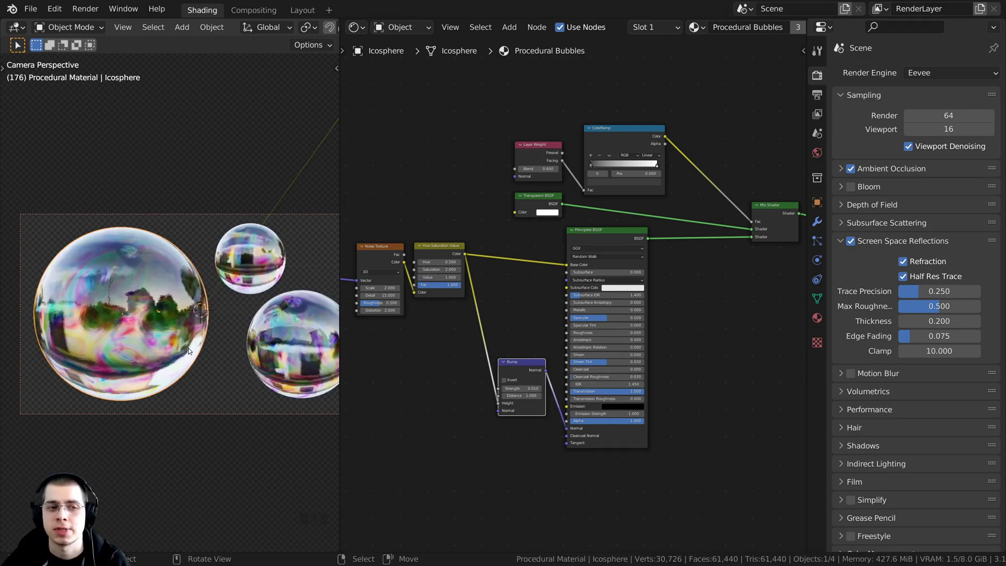
# Step: Toggle Ambient Occlusion off and on again in the Eevee render settings
pyautogui.click(840, 241)
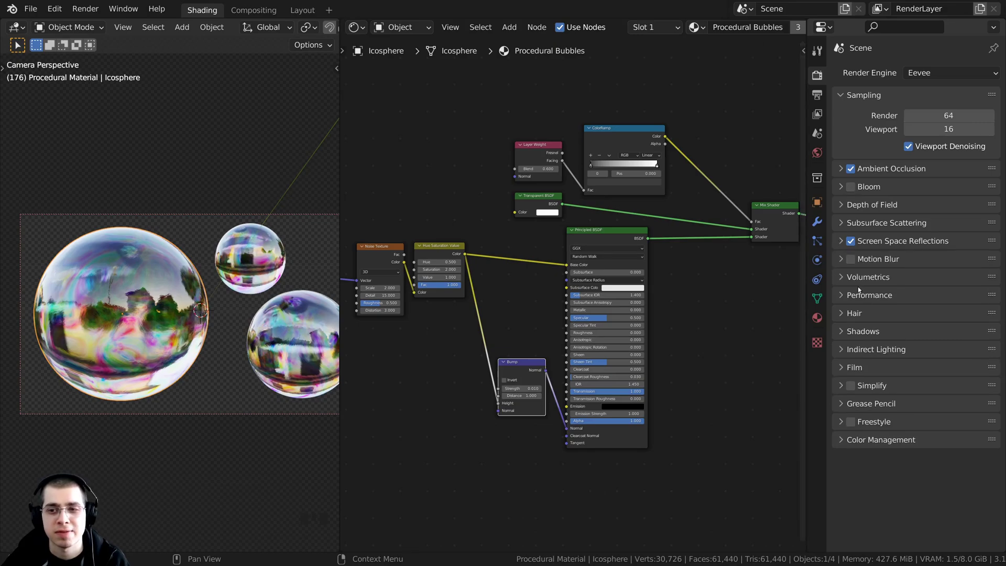
pyautogui.doubleClick(852, 169)
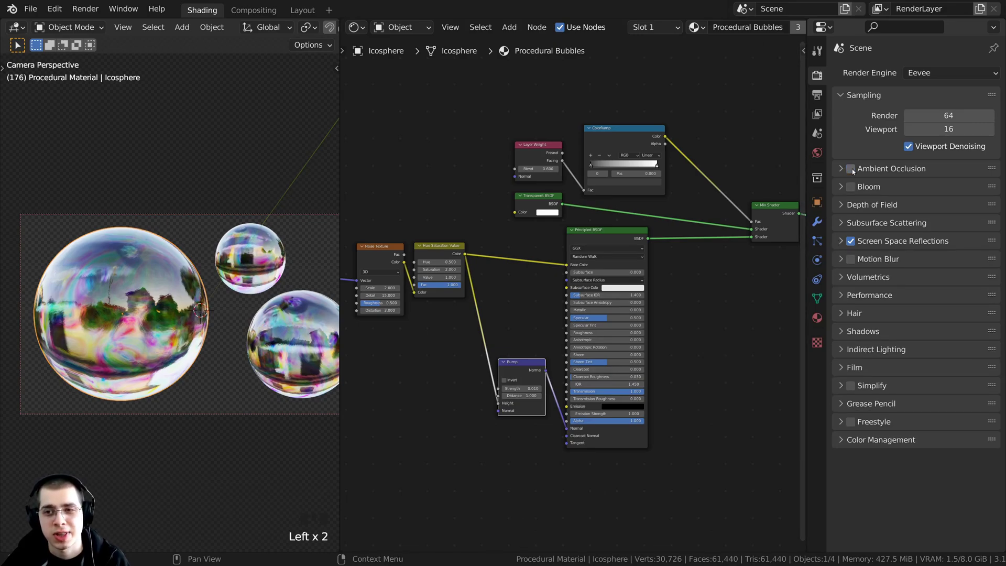
pyautogui.click(820, 174)
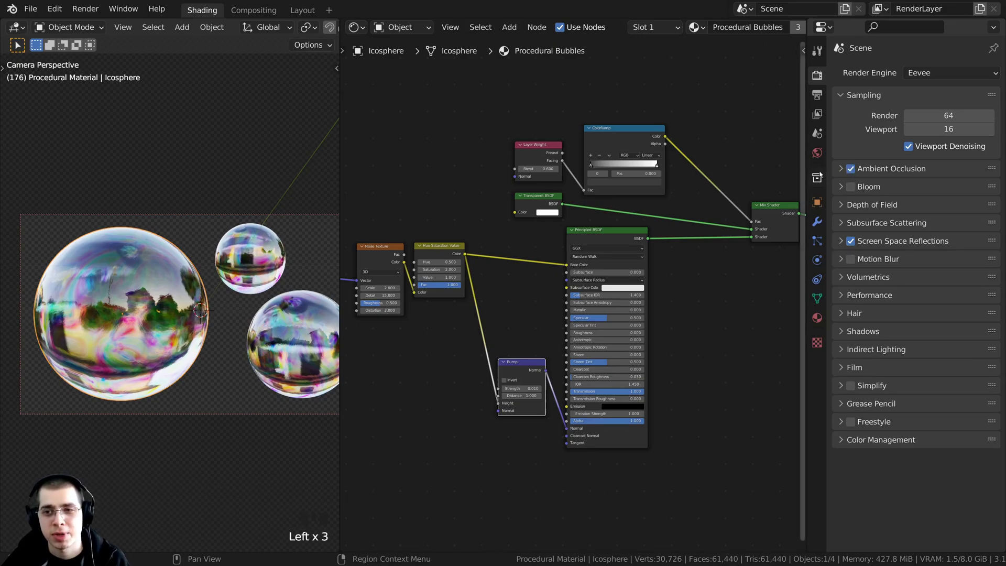
# Step: Toggle Screen Space Reflections and its Refraction option off and on again to compare their effect on the bubbles
pyautogui.click(841, 241)
pyautogui.click(852, 242)
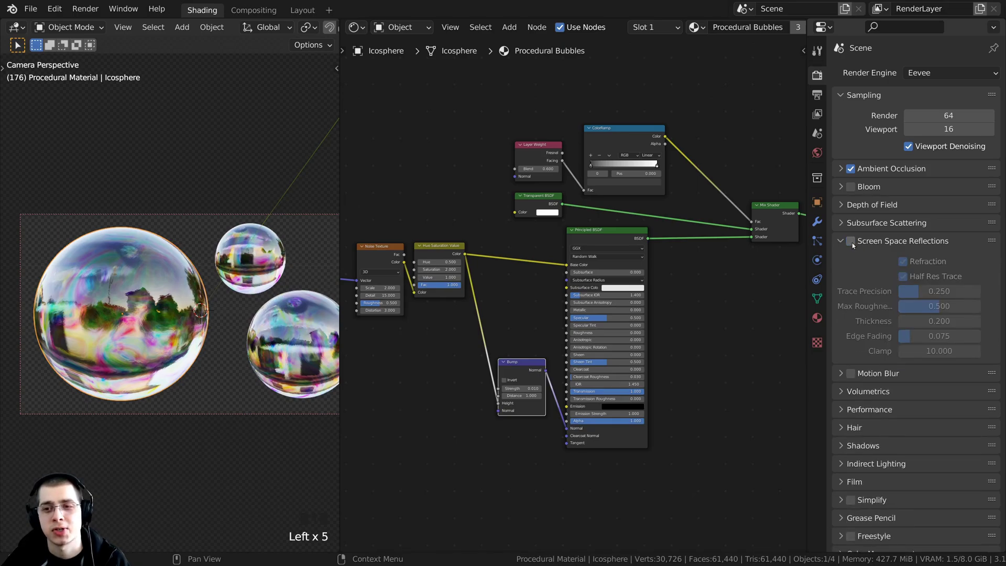
pyautogui.click(850, 241)
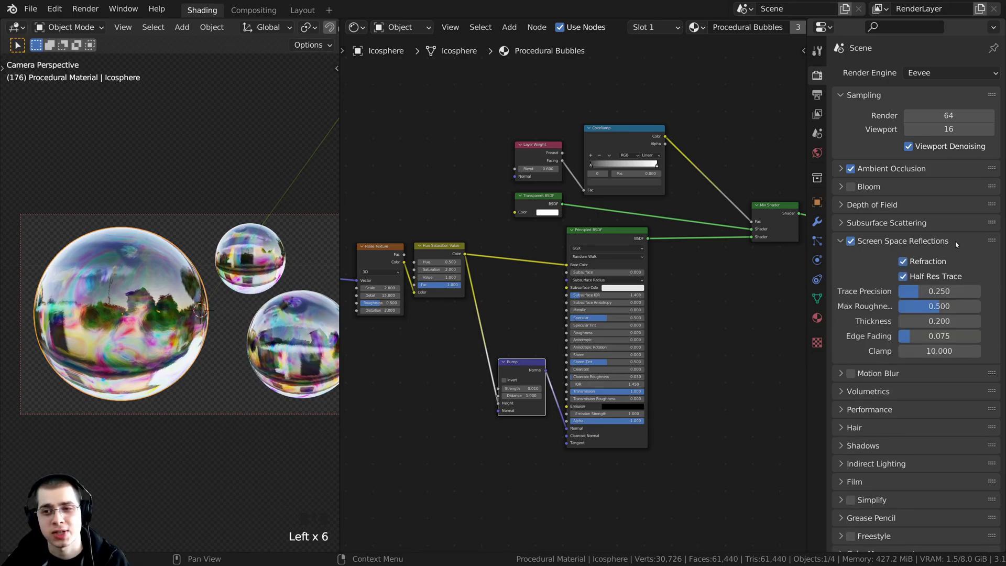
pyautogui.click(840, 242)
pyautogui.click(841, 242)
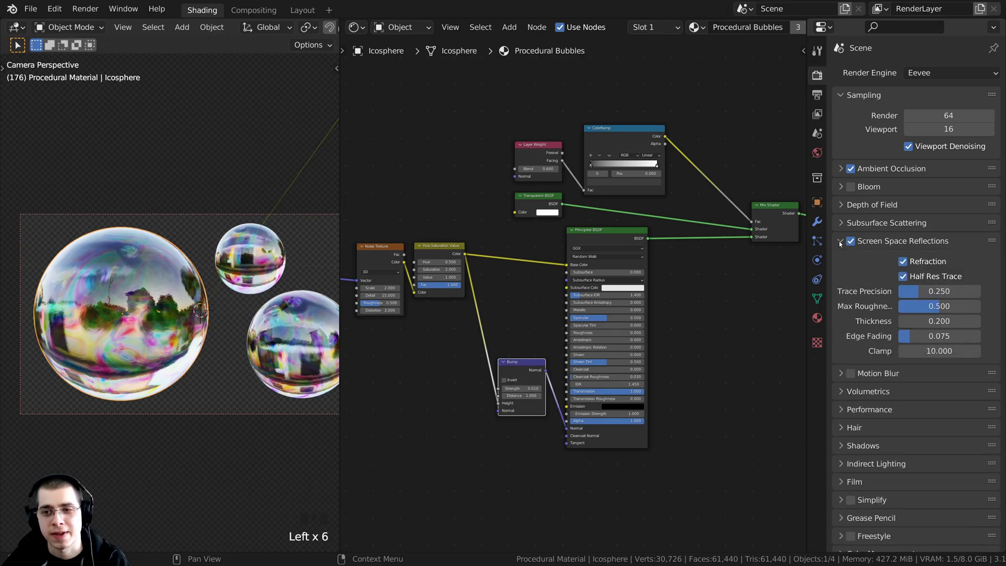
pyautogui.click(903, 262)
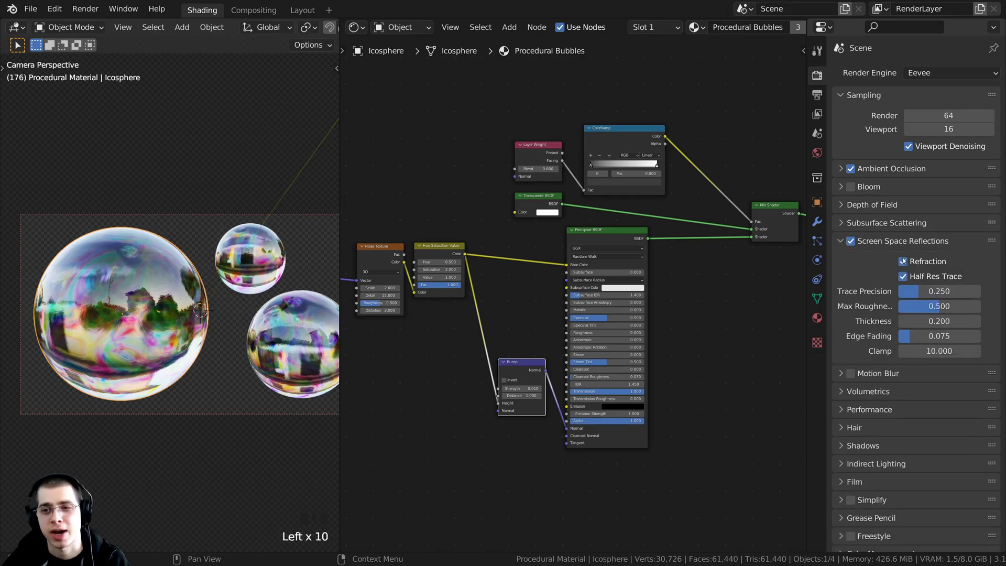
pyautogui.click(841, 242)
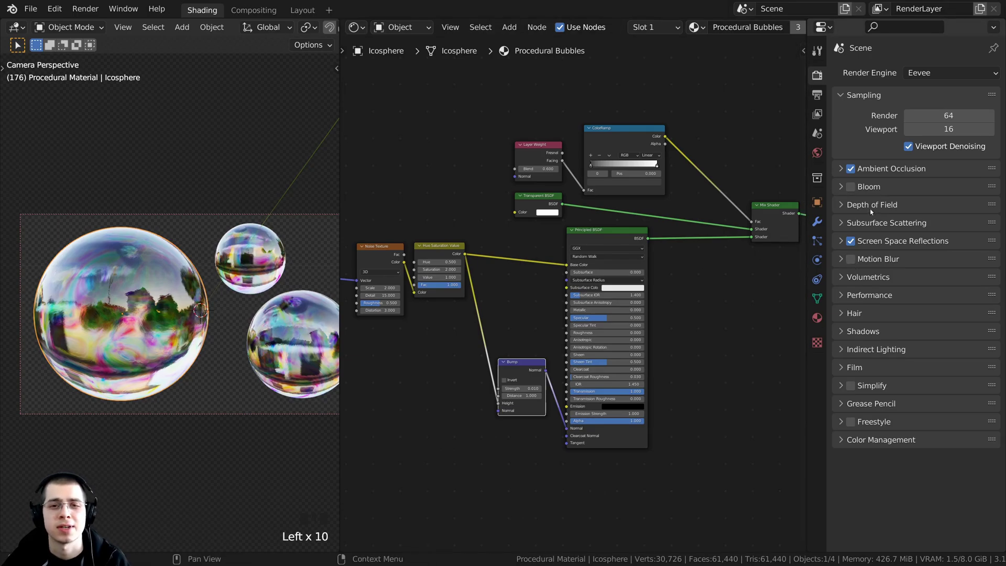
# Step: Set both the Blend Mode and the Shadow Mode of the Procedural Bubbles material to Alpha Hashed
pyautogui.scroll(-1, 503, 368)
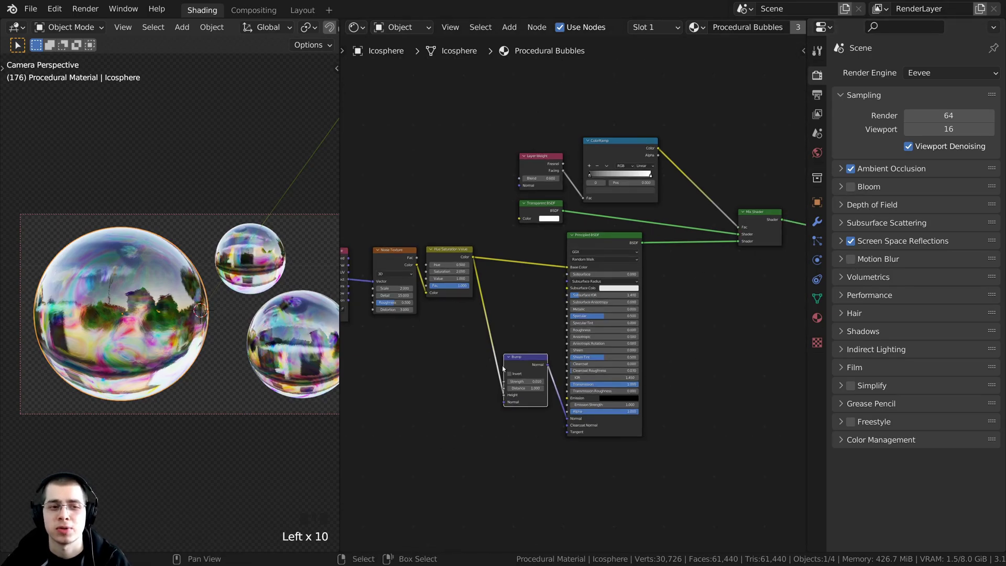
pyautogui.click(817, 317)
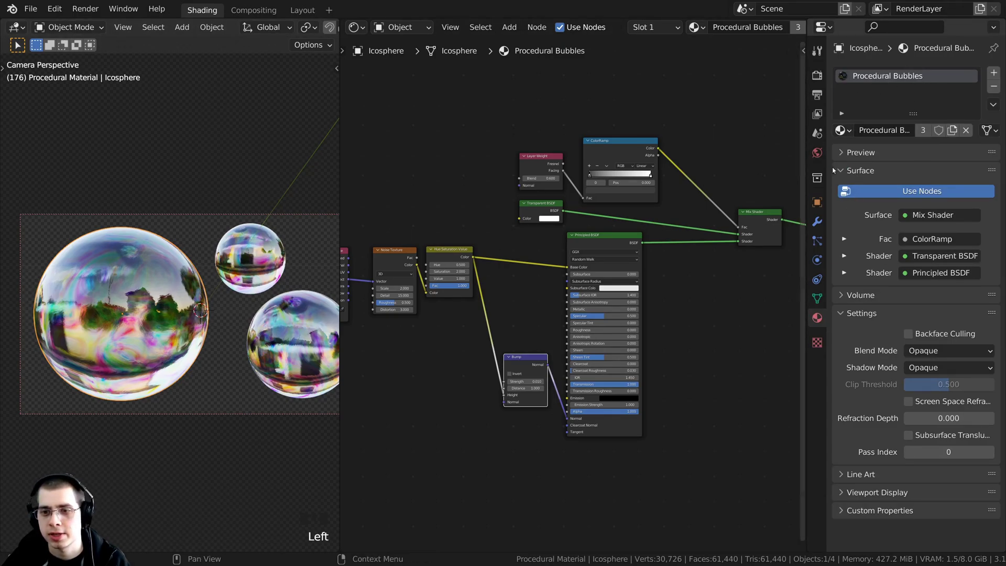
pyautogui.click(840, 313)
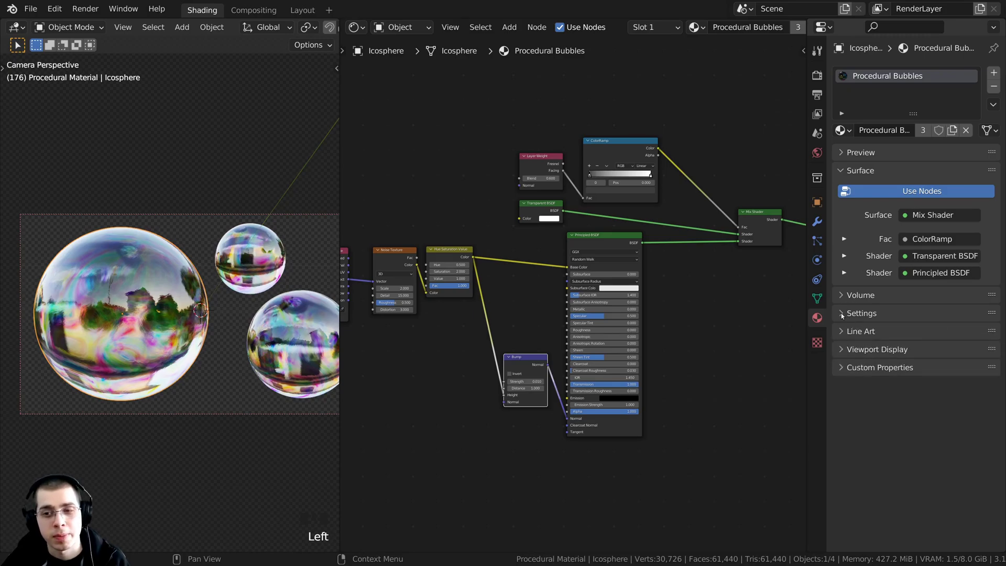
pyautogui.click(841, 313)
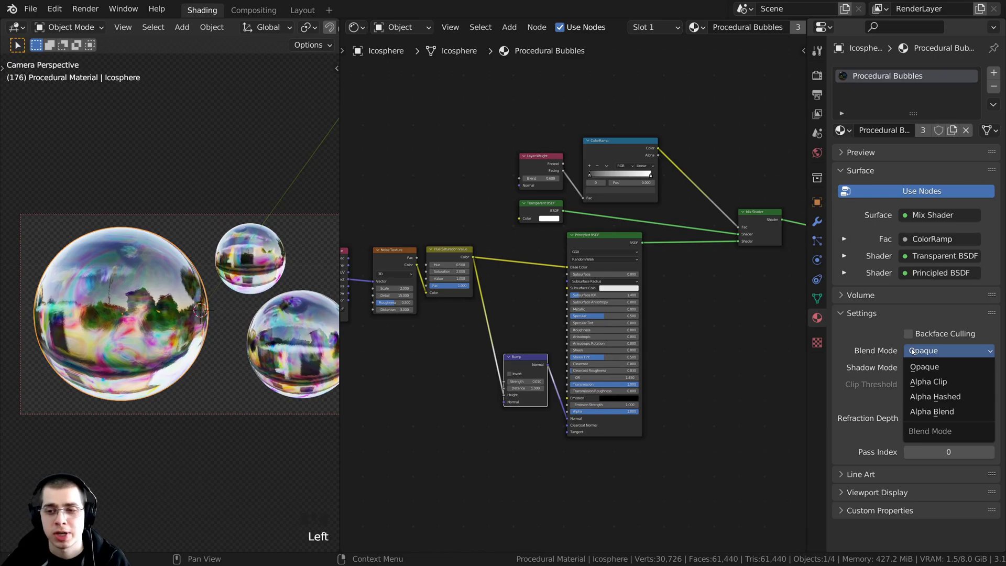
pyautogui.click(928, 397)
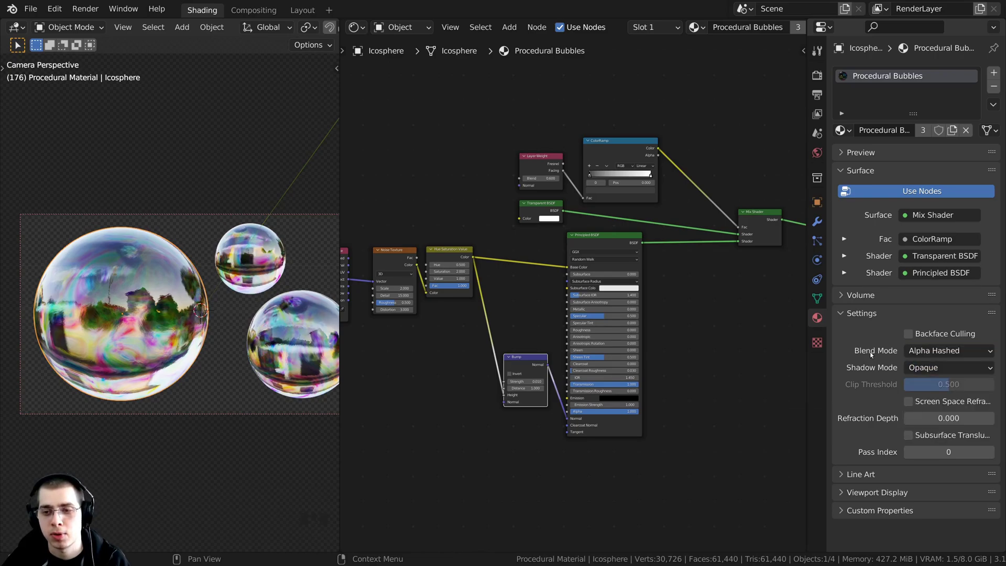
pyautogui.click(925, 368)
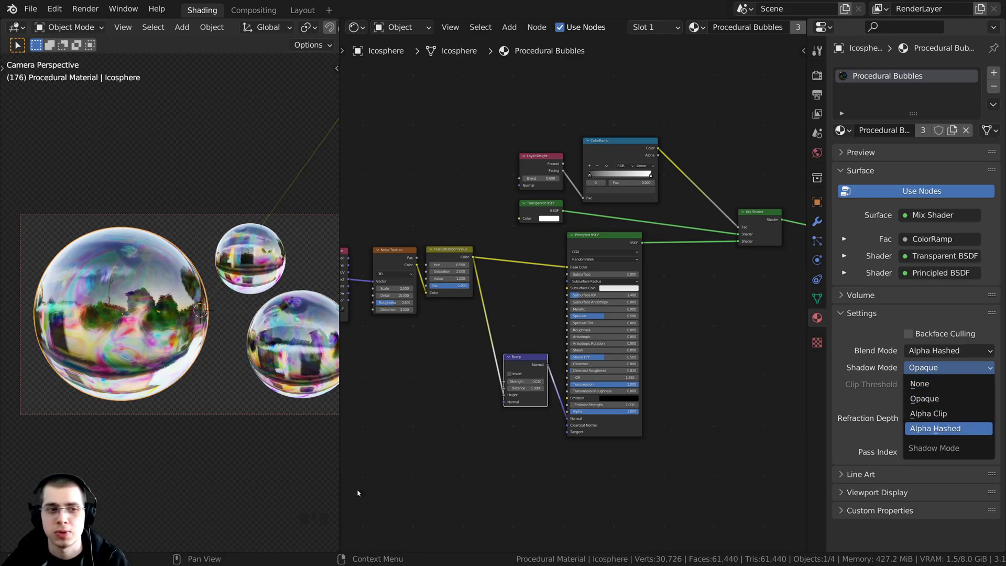
pyautogui.click(927, 428)
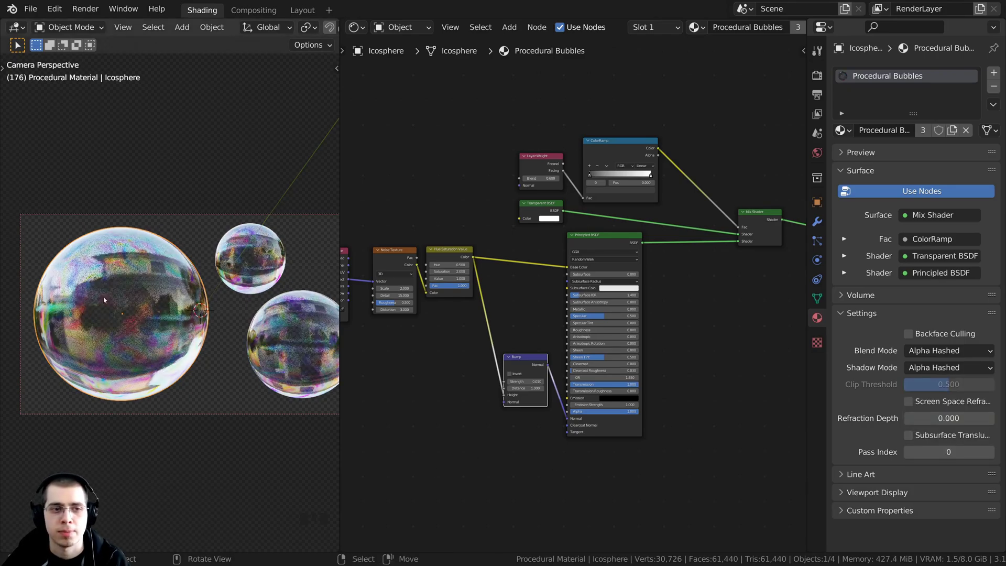
# Step: Examine the large bubble's Alpha Hashed surface up close and from different angles
pyautogui.scroll(5, 206, 291)
pyautogui.keyDown('shift'); pyautogui.moveTo(206, 292); pyautogui.dragTo(140, 270, button='middle'); pyautogui.keyUp('shift')
pyautogui.scroll(4, 157, 273)
pyautogui.scroll(4, 140, 270)
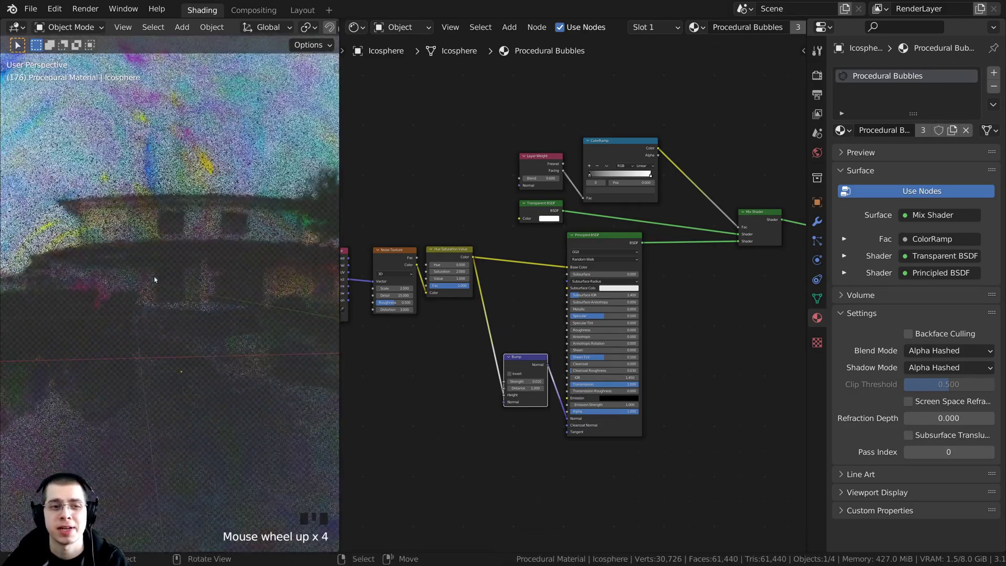
pyautogui.scroll(-6, 157, 283)
pyautogui.moveTo(183, 327); pyautogui.dragTo(145, 355, button='middle')
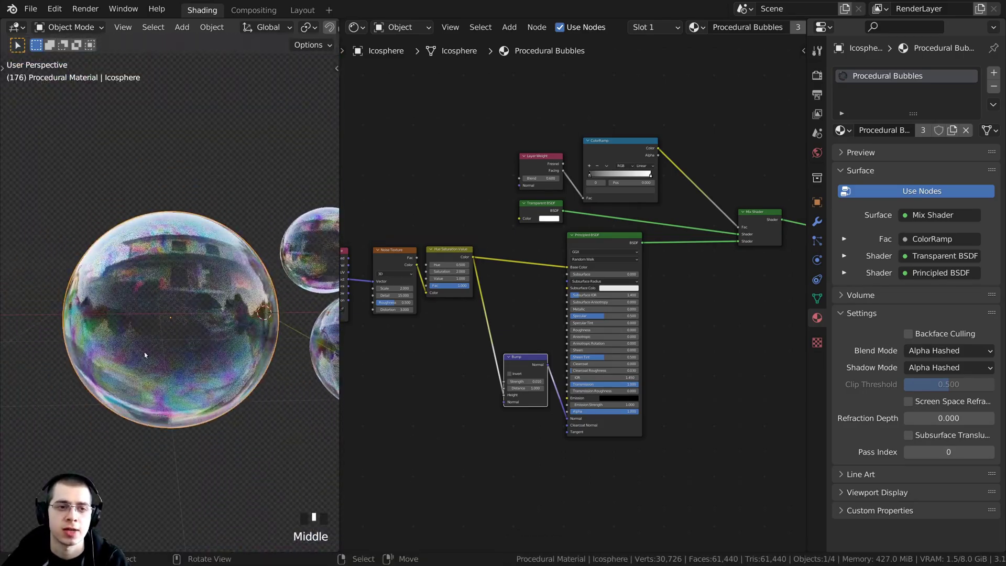
pyautogui.moveTo(173, 316); pyautogui.dragTo(170, 300, button='middle')
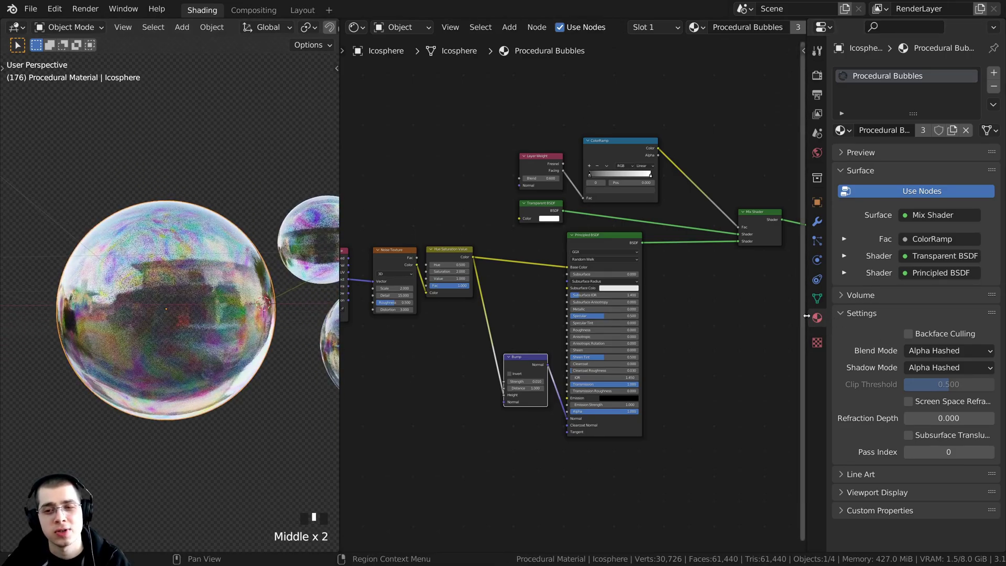
# Step: Enable Screen Space Refraction for the Procedural Bubbles material and return to the camera view of the bubbles
pyautogui.moveTo(800, 315); pyautogui.dragTo(770, 316)
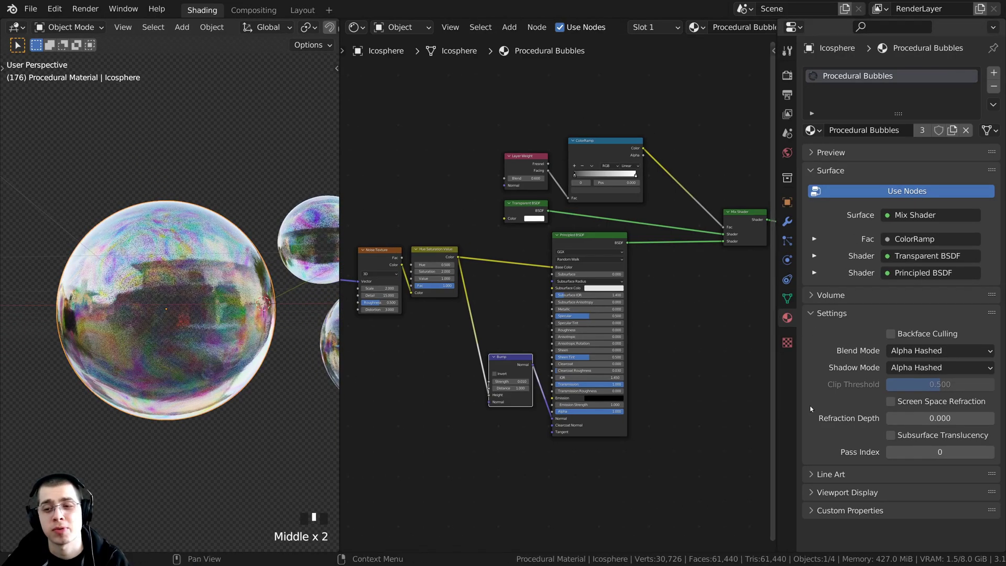
pyautogui.click(890, 401)
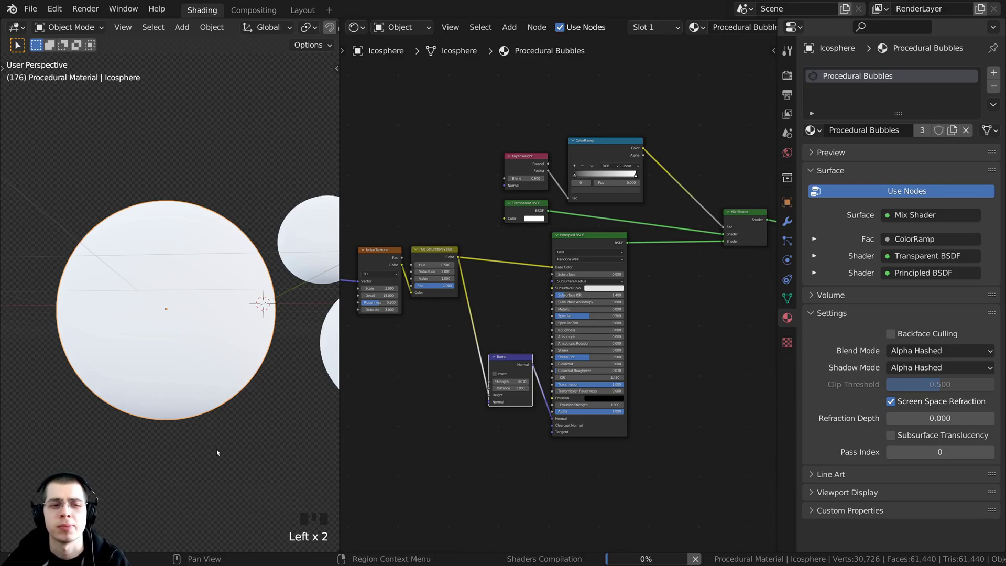
pyautogui.press('KP_0')
pyautogui.scroll(-4, 237, 436)
pyautogui.keyDown('shift'); pyautogui.moveTo(173, 361); pyautogui.dragTo(142, 321, button='middle'); pyautogui.keyUp('shift')
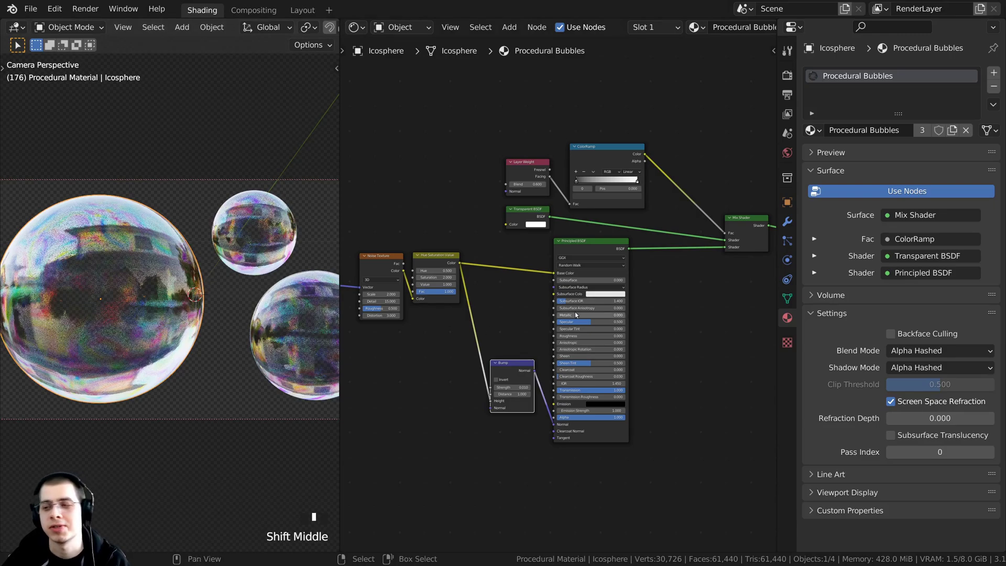
pyautogui.keyDown('shift'); pyautogui.moveTo(575, 313); pyautogui.dragTo(587, 366, button='middle'); pyautogui.keyUp('shift')
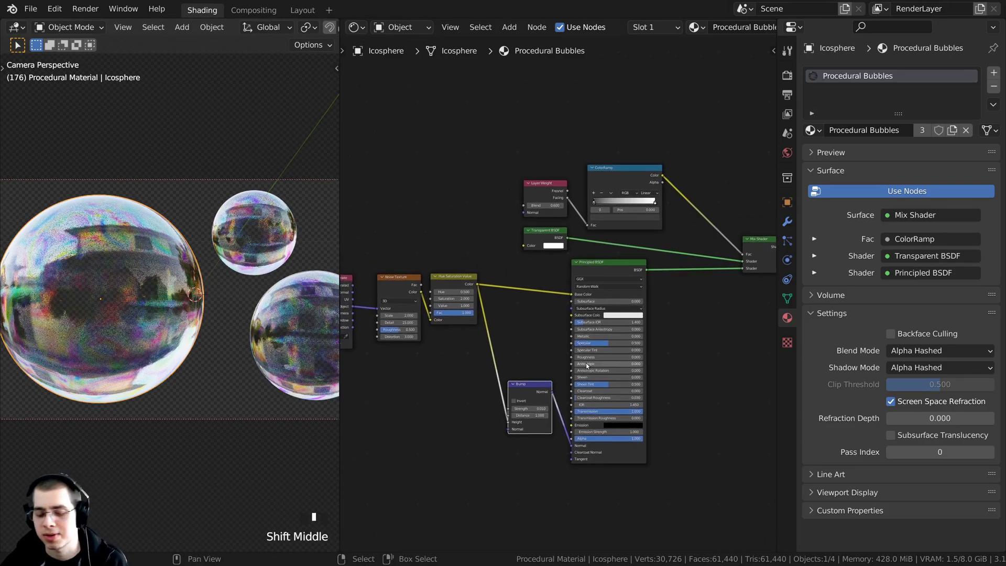